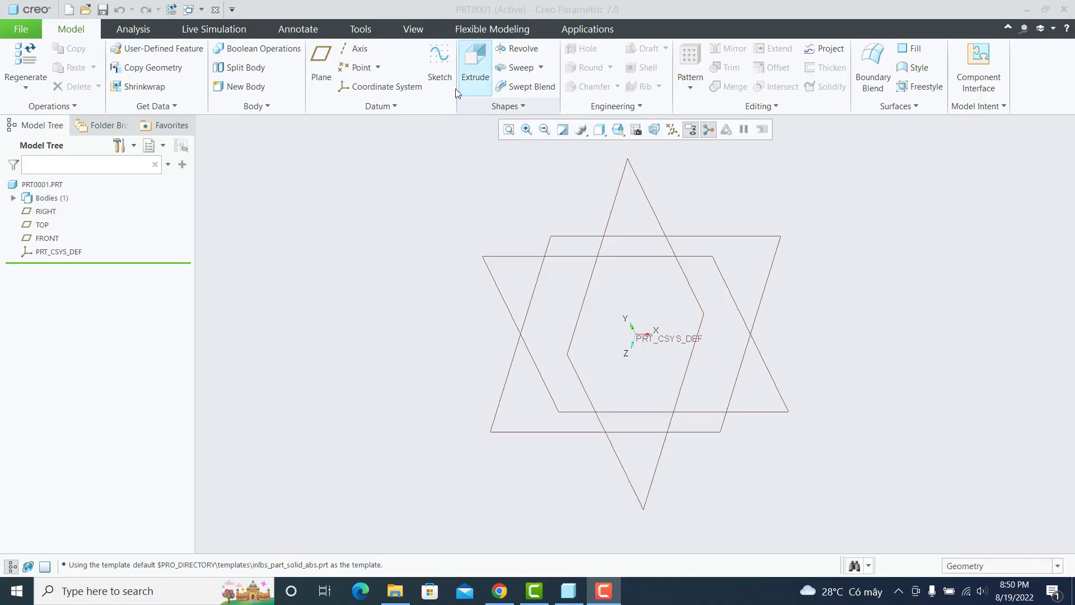
# Step: Start a new sketch from the Model tab's Sketch tool
pyautogui.click(439, 62)
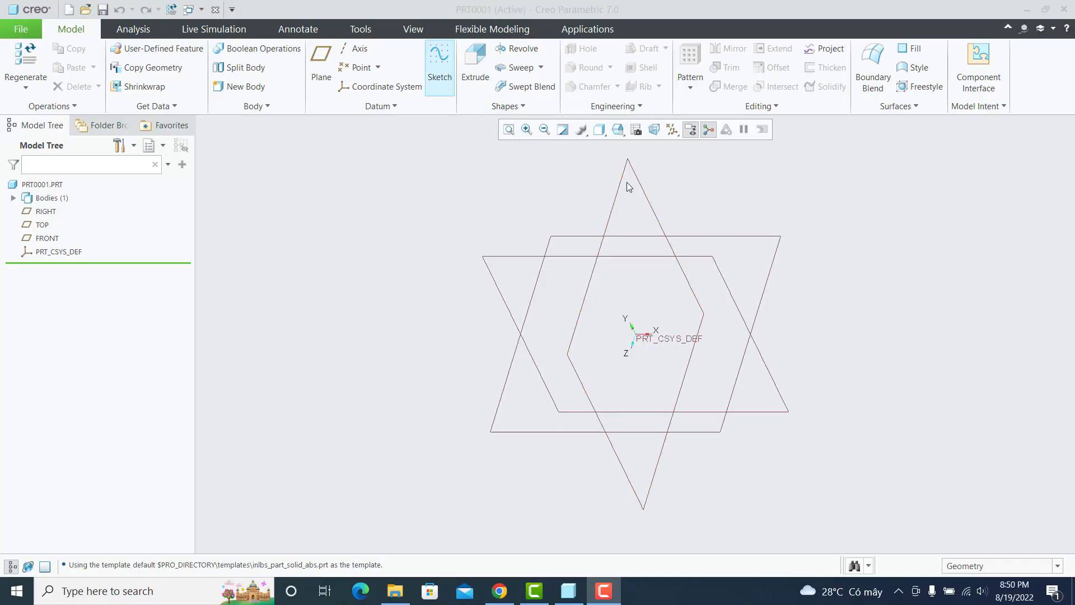
# Step: On the TOP plane, draw a closed eight-segment line profile
pyautogui.click(773, 241)
pyautogui.click(998, 322)
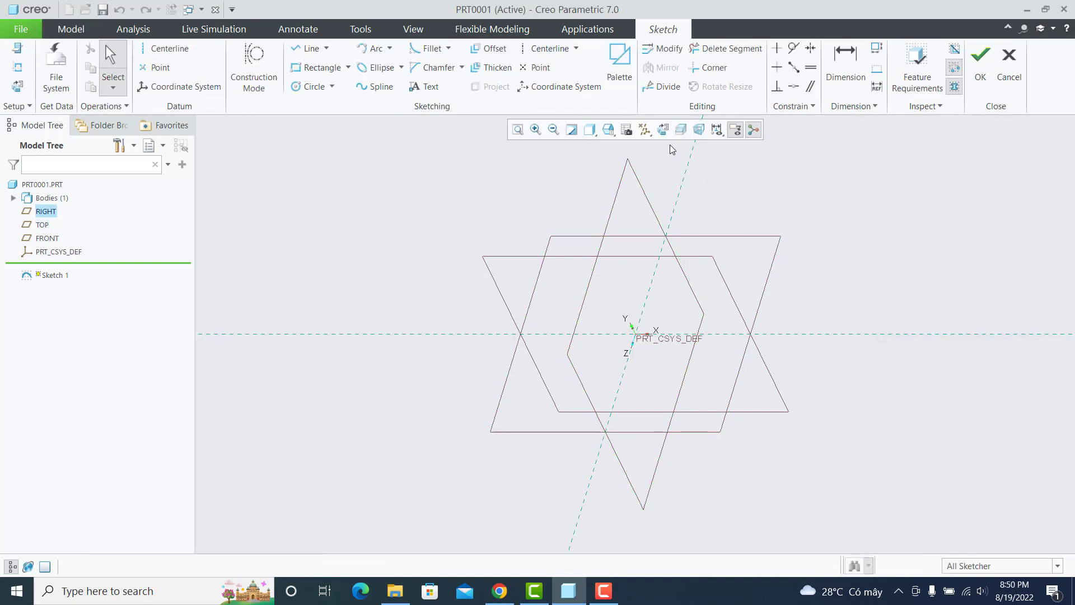
pyautogui.click(308, 48)
pyautogui.click(599, 243)
pyautogui.click(704, 243)
pyautogui.click(751, 290)
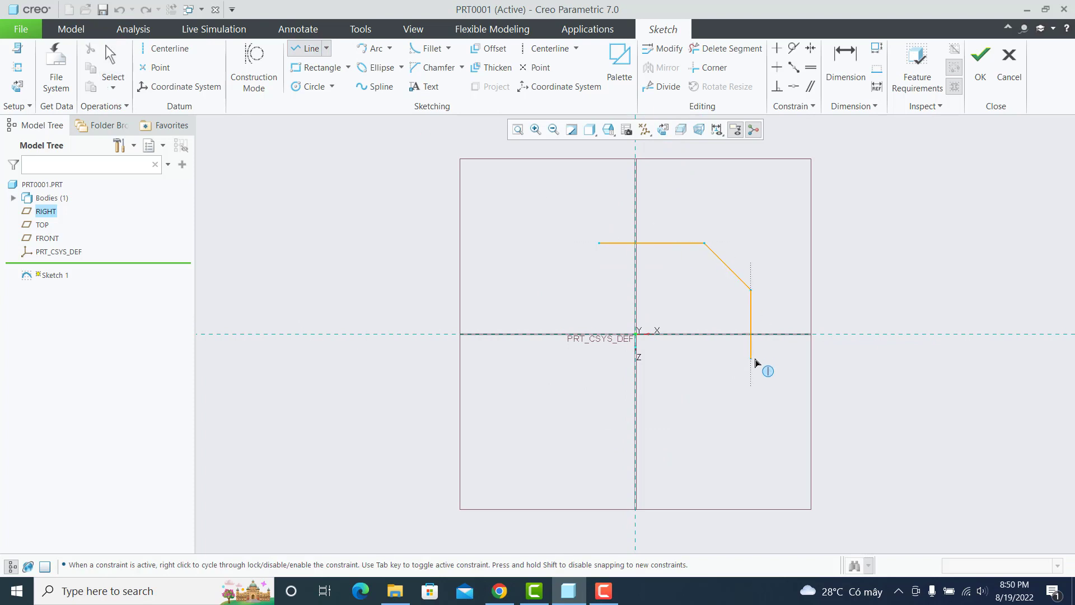
pyautogui.click(750, 358)
pyautogui.click(705, 395)
pyautogui.click(588, 396)
pyautogui.click(529, 370)
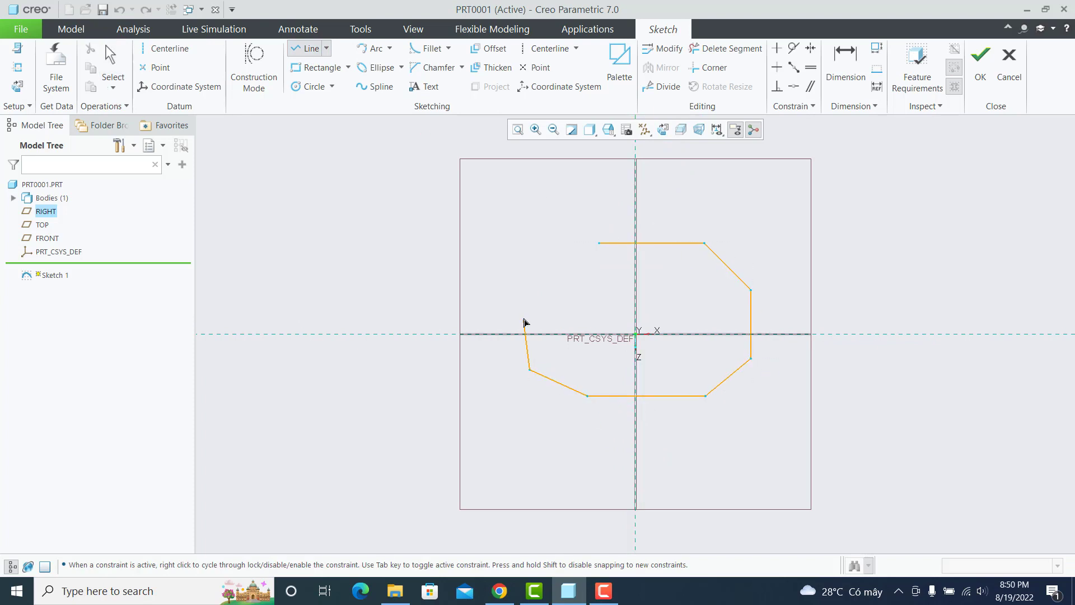
pyautogui.click(530, 314)
pyautogui.click(599, 243)
pyautogui.middleClick(600, 244)
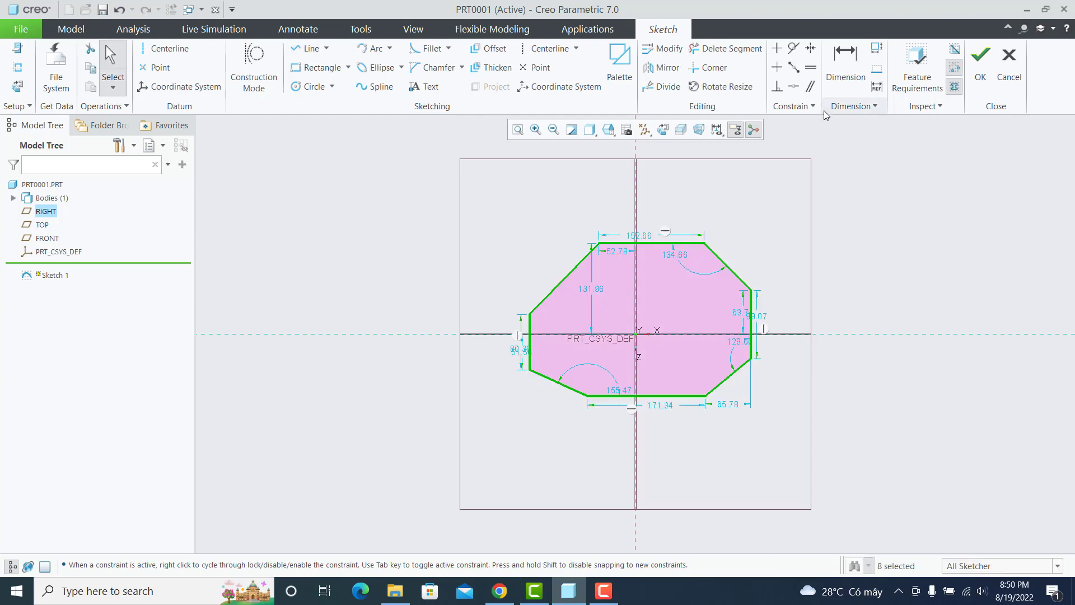
# Step: Set the top edge length to 30 and its centre-line offset to 15
pyautogui.doubleClick(646, 236)
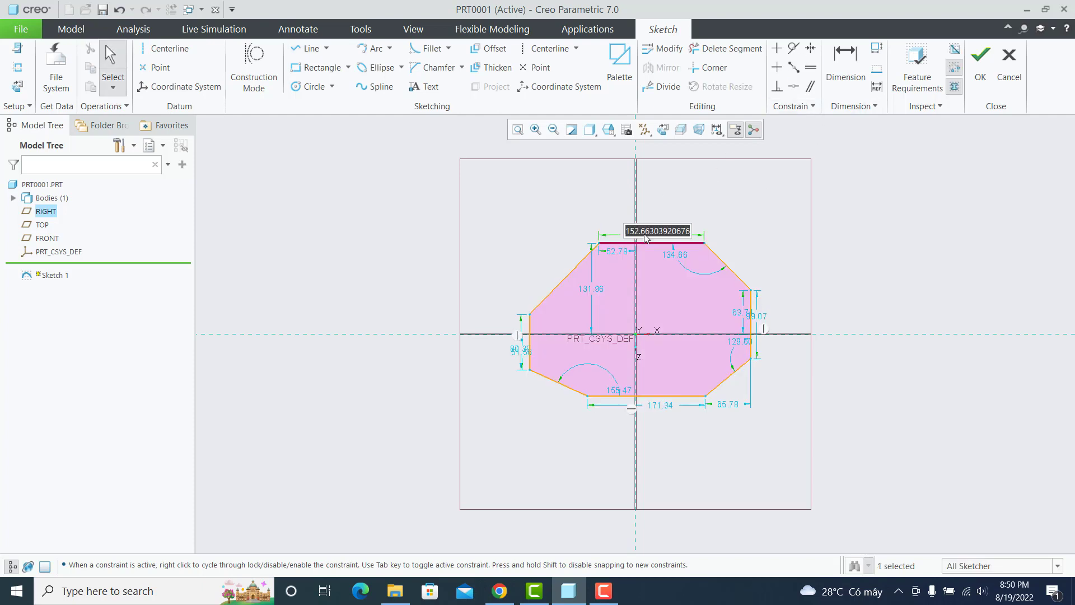
pyautogui.write('30')
pyautogui.press('Return')
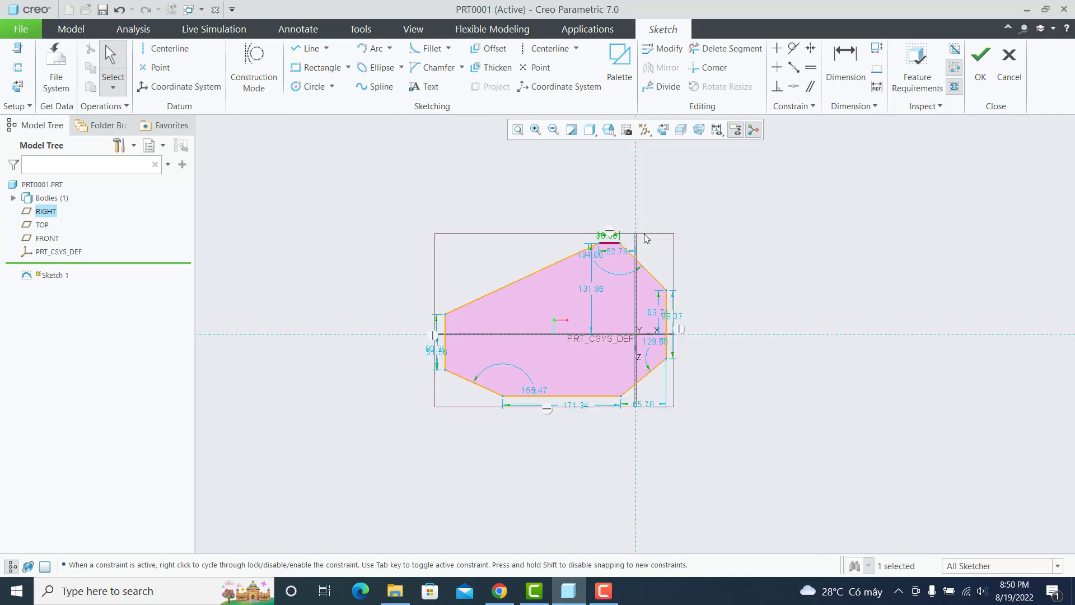
pyautogui.scroll(3, 678, 246)
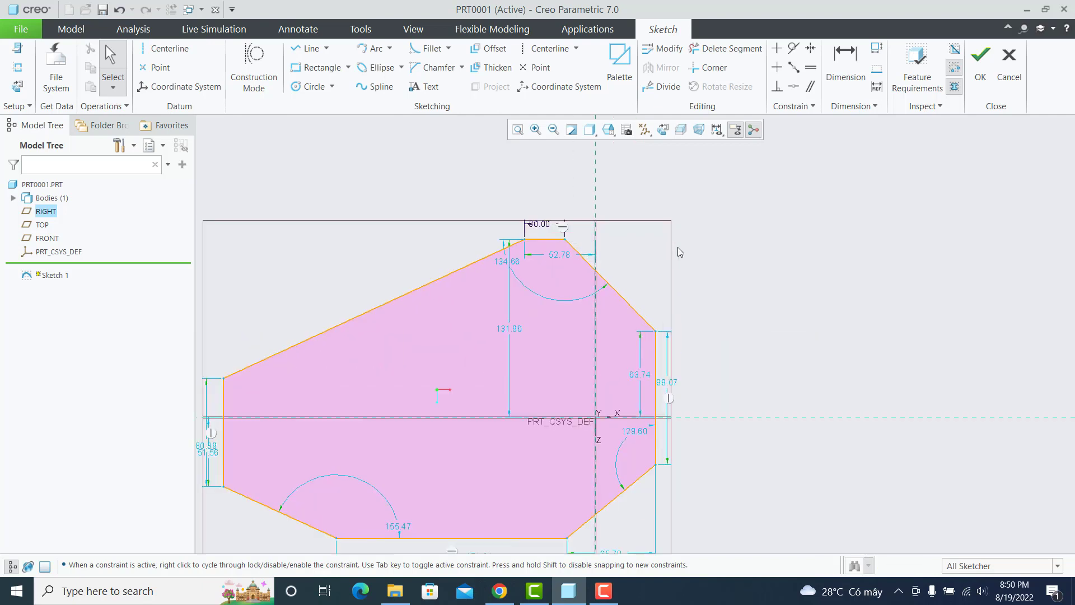
pyautogui.doubleClick(556, 254)
pyautogui.write('15')
pyautogui.press('Return')
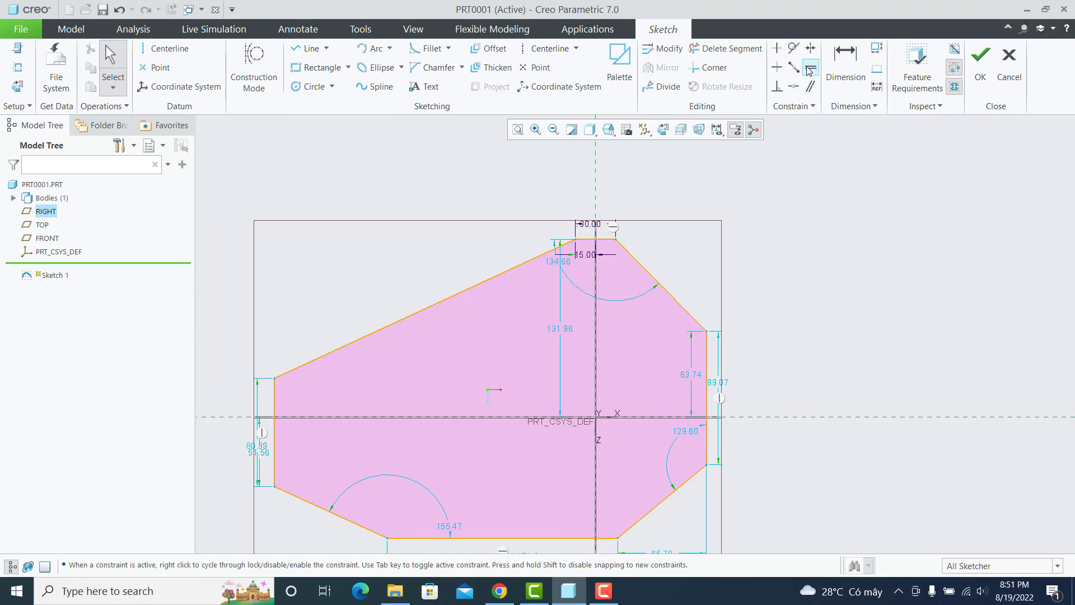
# Step: Make all eight profile edges equal in length to the top edge
pyautogui.click(811, 67)
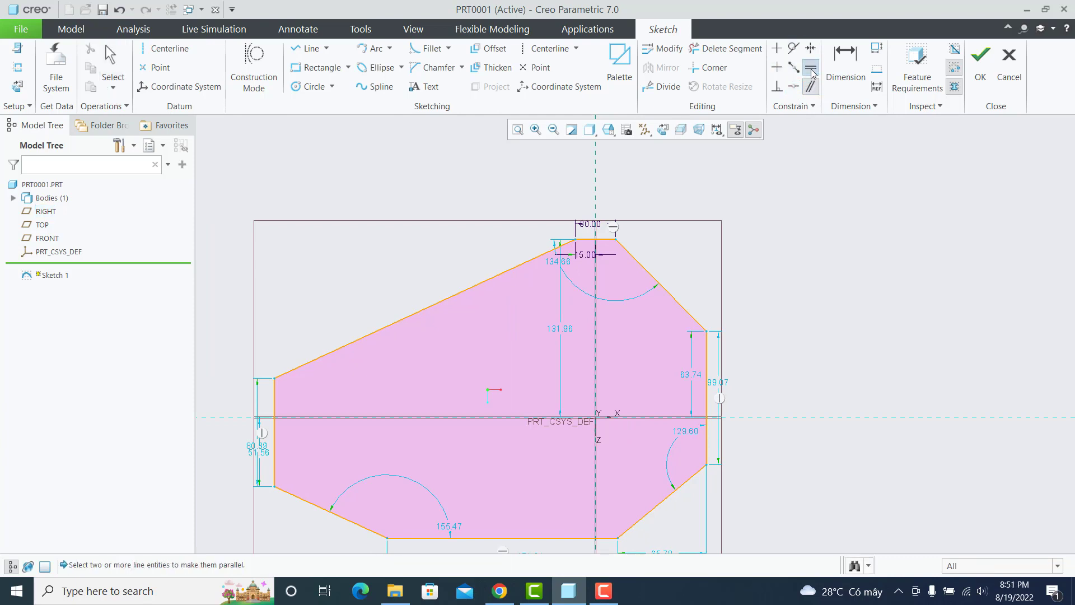
pyautogui.click(604, 239)
pyautogui.click(657, 284)
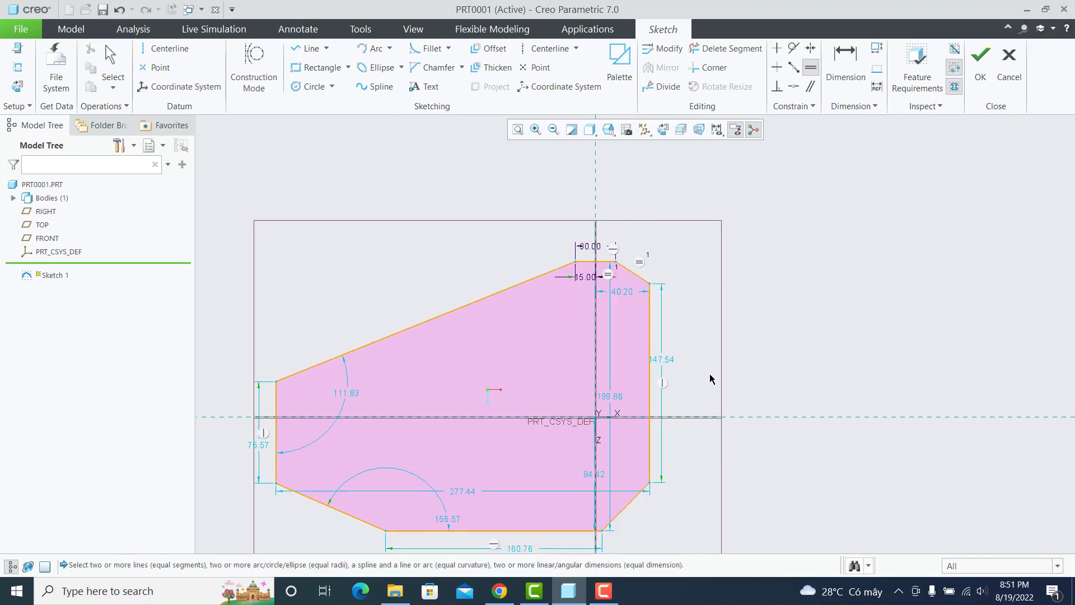
pyautogui.click(648, 401)
pyautogui.click(603, 457)
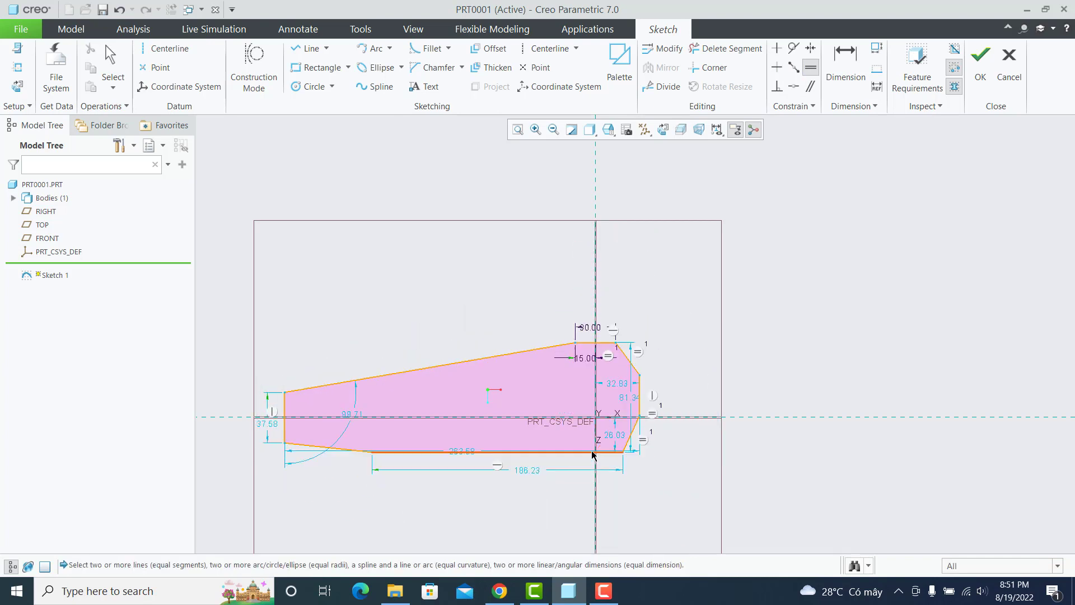
pyautogui.click(552, 448)
pyautogui.click(302, 435)
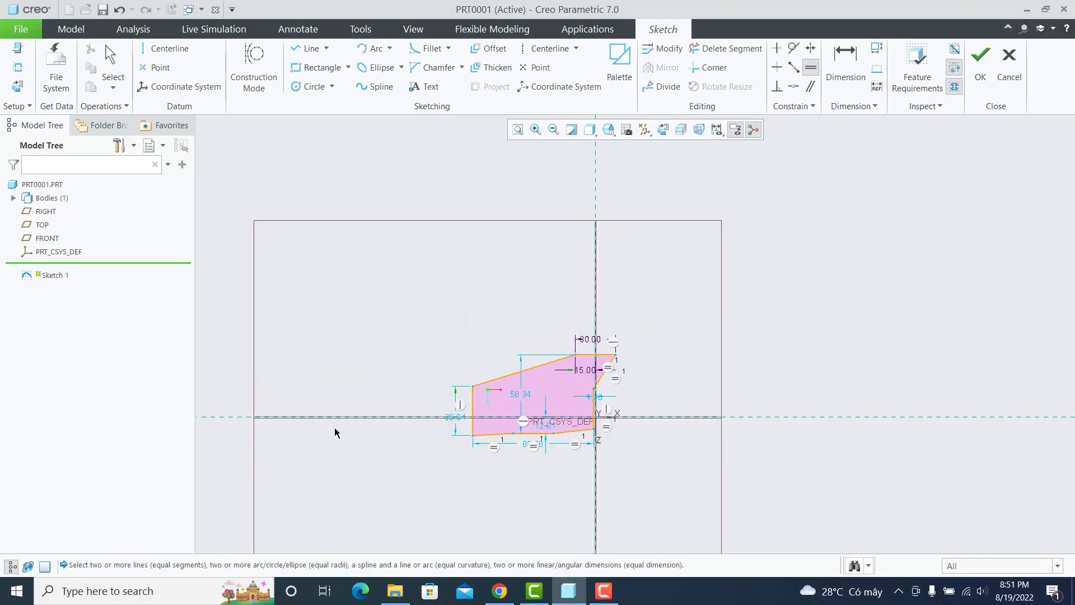
pyautogui.click(469, 410)
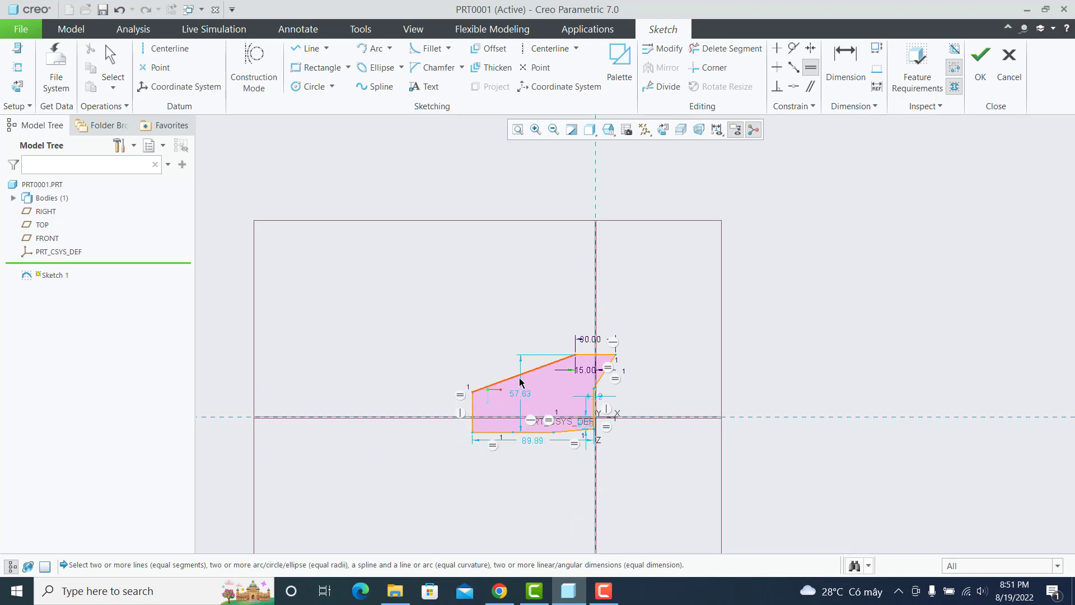
pyautogui.click(554, 361)
pyautogui.scroll(-1, 672, 394)
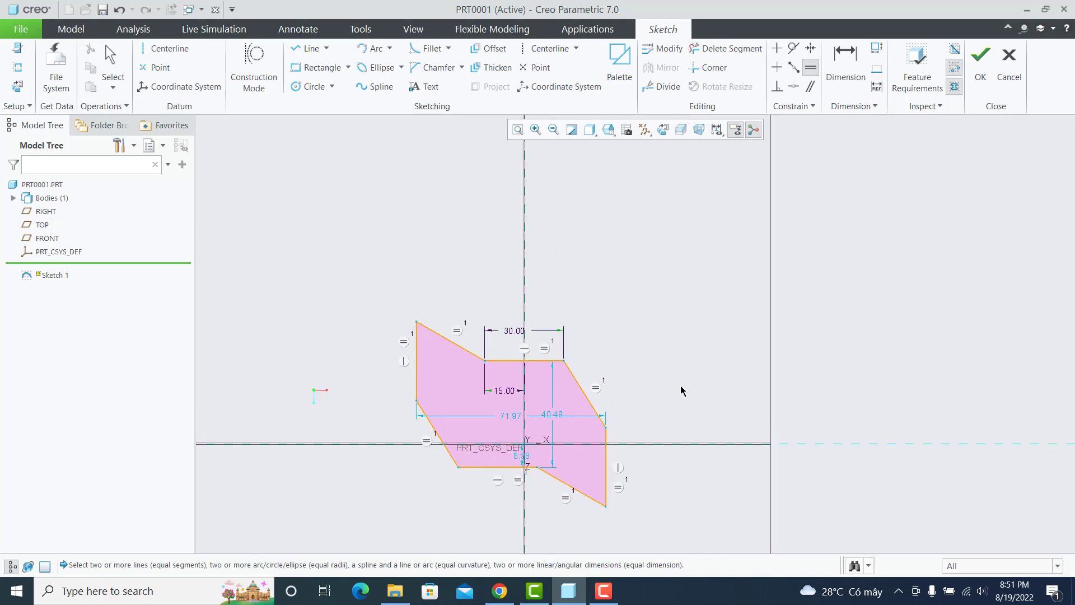
pyautogui.press('Escape')
# Step: Drag the vertices into a symmetric octagon and reset the top-edge offset to 15
pyautogui.moveTo(415, 379); pyautogui.dragTo(434, 407)
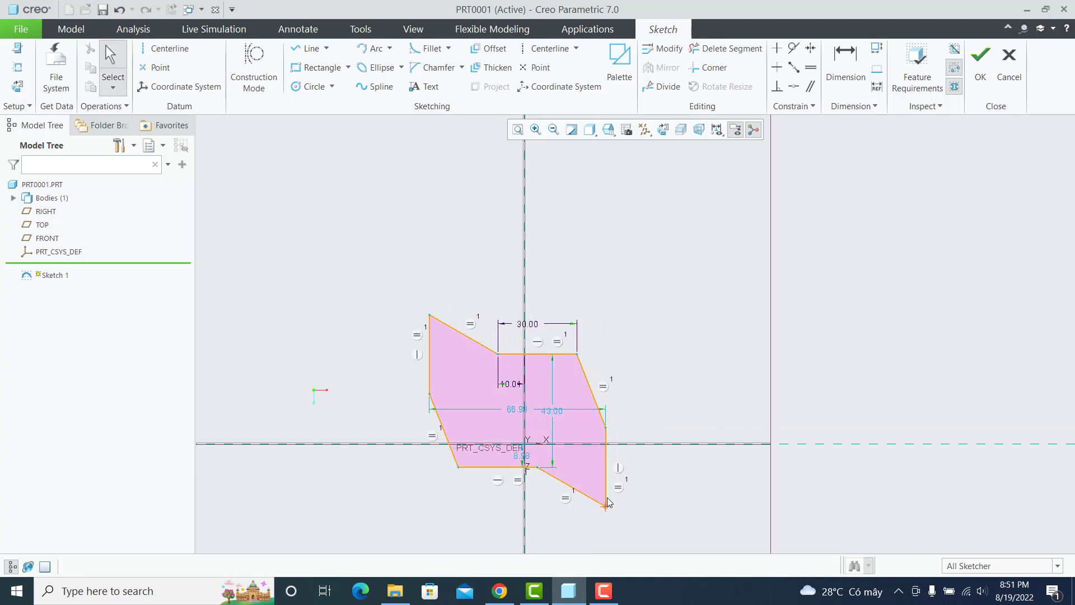
pyautogui.moveTo(606, 504); pyautogui.dragTo(592, 457)
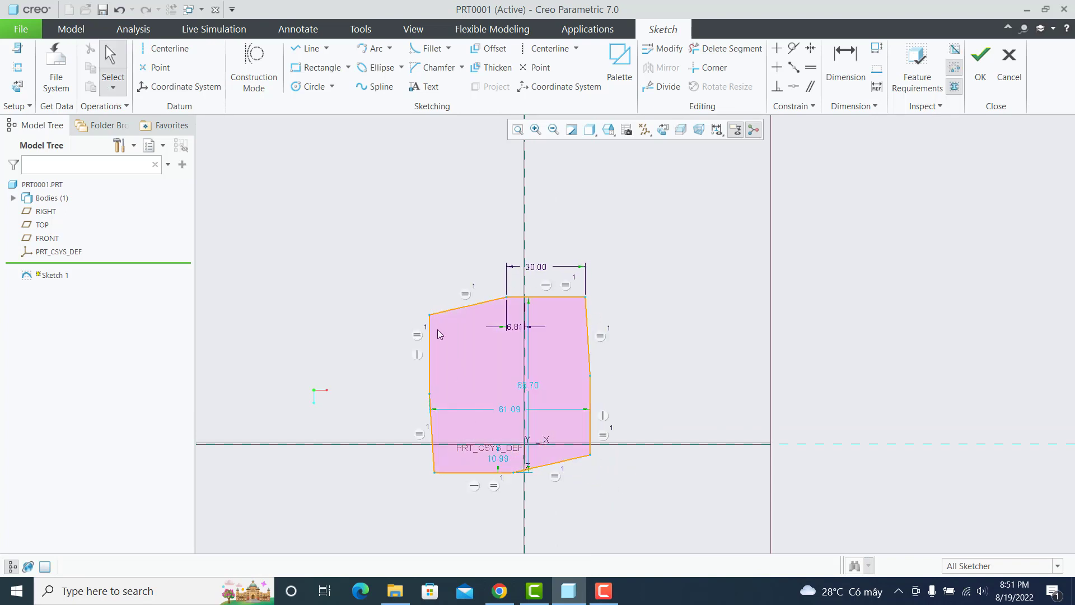
pyautogui.moveTo(430, 315); pyautogui.dragTo(425, 372)
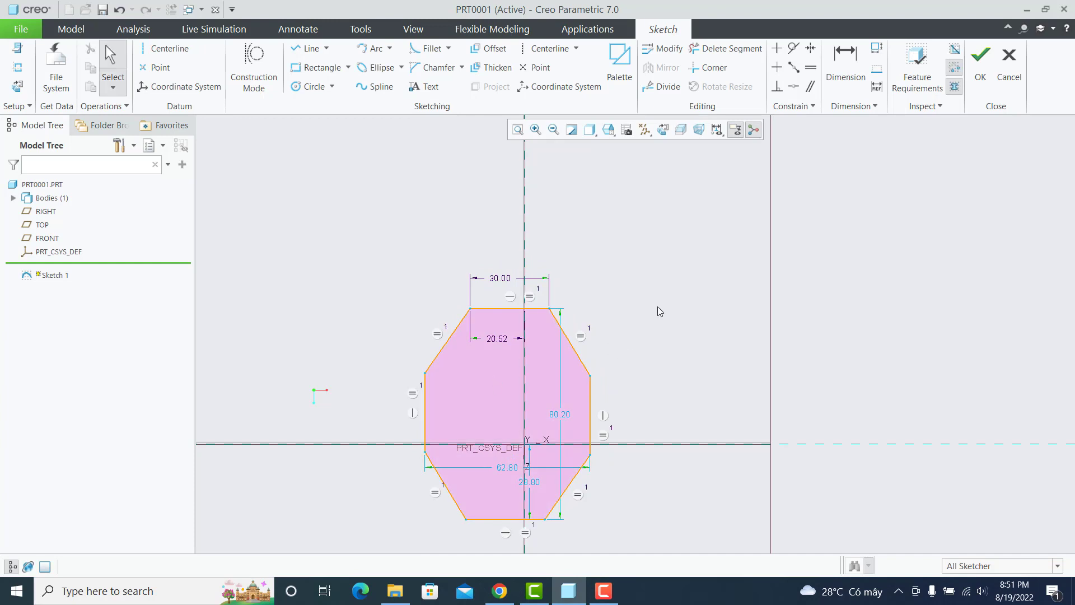
pyautogui.doubleClick(500, 334)
pyautogui.write('15')
pyautogui.press('Return')
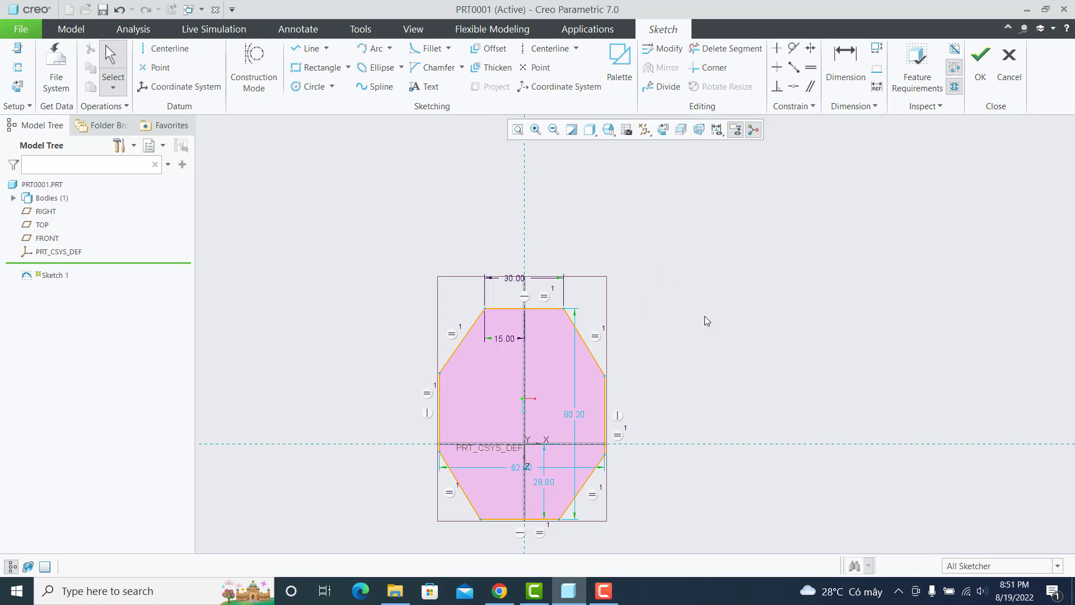
# Step: Add a 15 height dimension to the octagon's right vertex
pyautogui.click(845, 65)
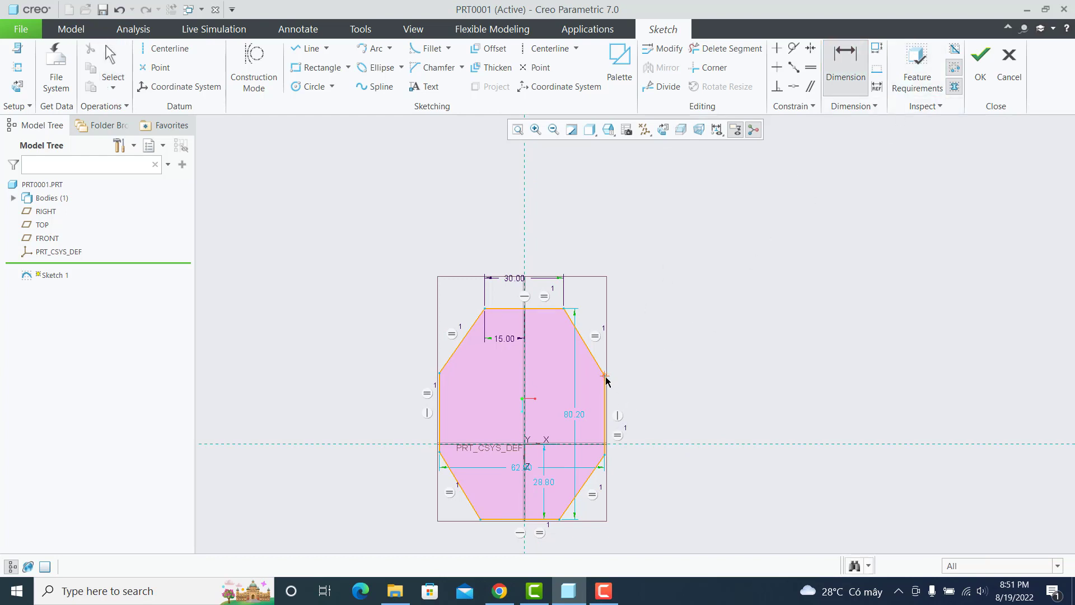
pyautogui.middleClick(665, 436)
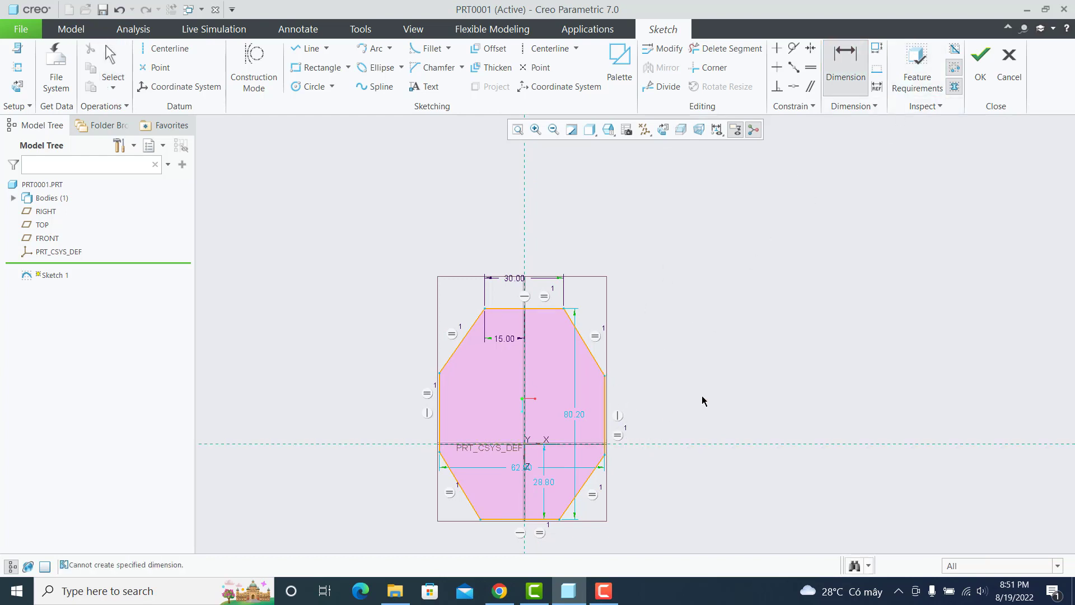
pyautogui.click(607, 376)
pyautogui.middleClick(671, 422)
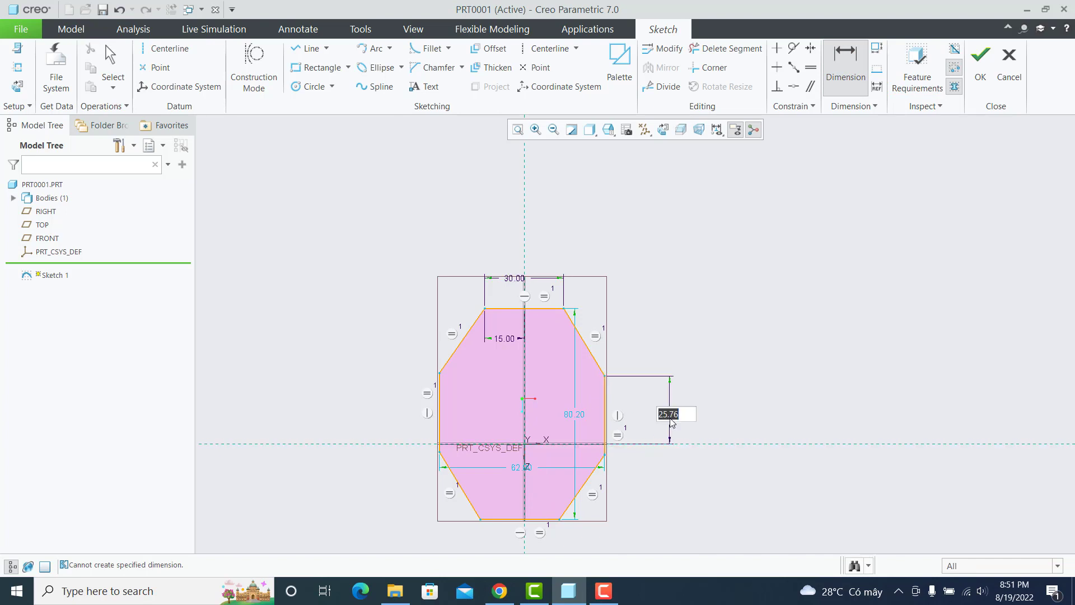
pyautogui.write('15')
pyautogui.press('Return')
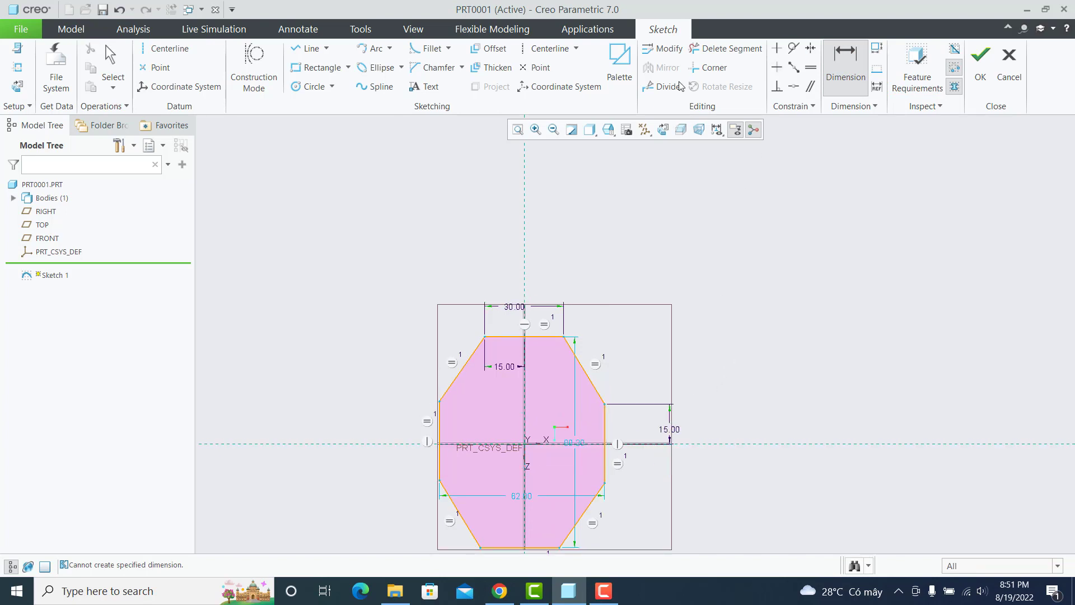
# Step: Set a 135° angle between the upper-right slanted edge and right vertical edge
pyautogui.click(589, 382)
pyautogui.click(602, 428)
pyautogui.middleClick(591, 428)
pyautogui.write('135')
pyautogui.press('Return')
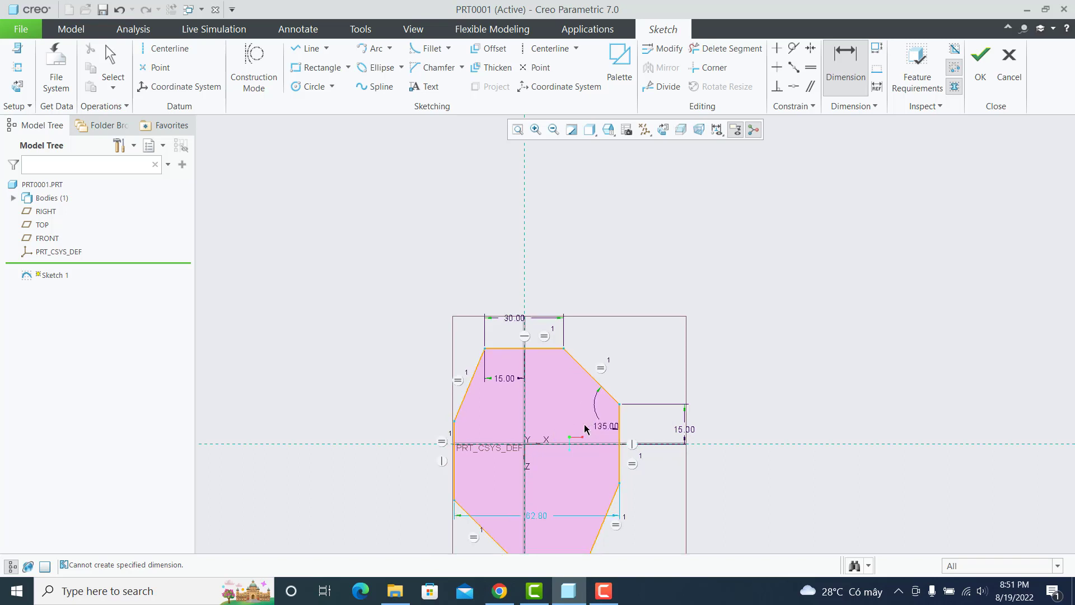
pyautogui.click(479, 526)
pyautogui.click(454, 488)
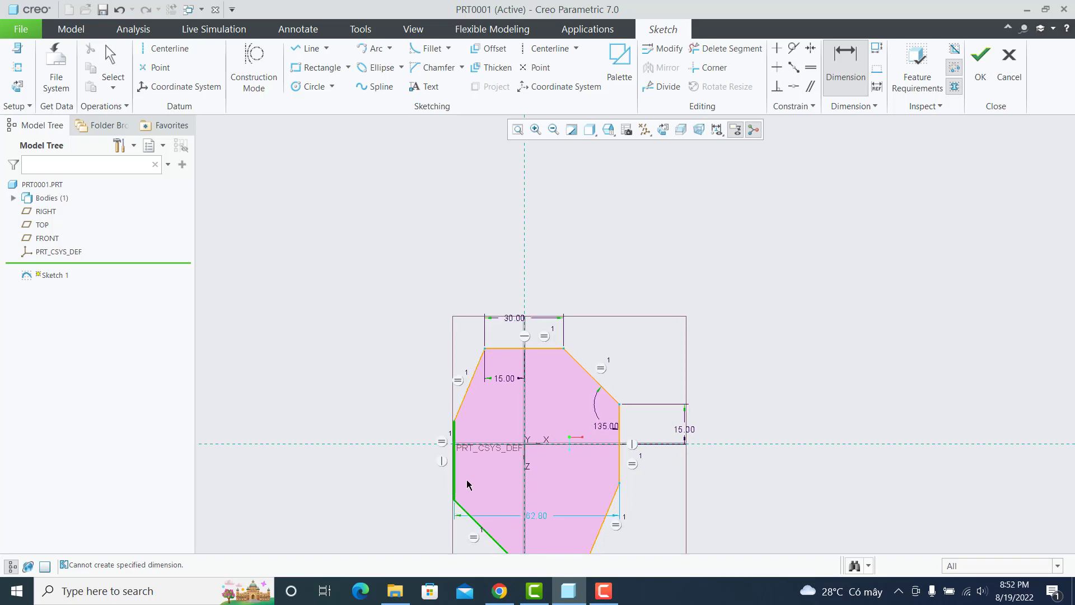
pyautogui.middleClick(466, 480)
pyautogui.press('Escape')
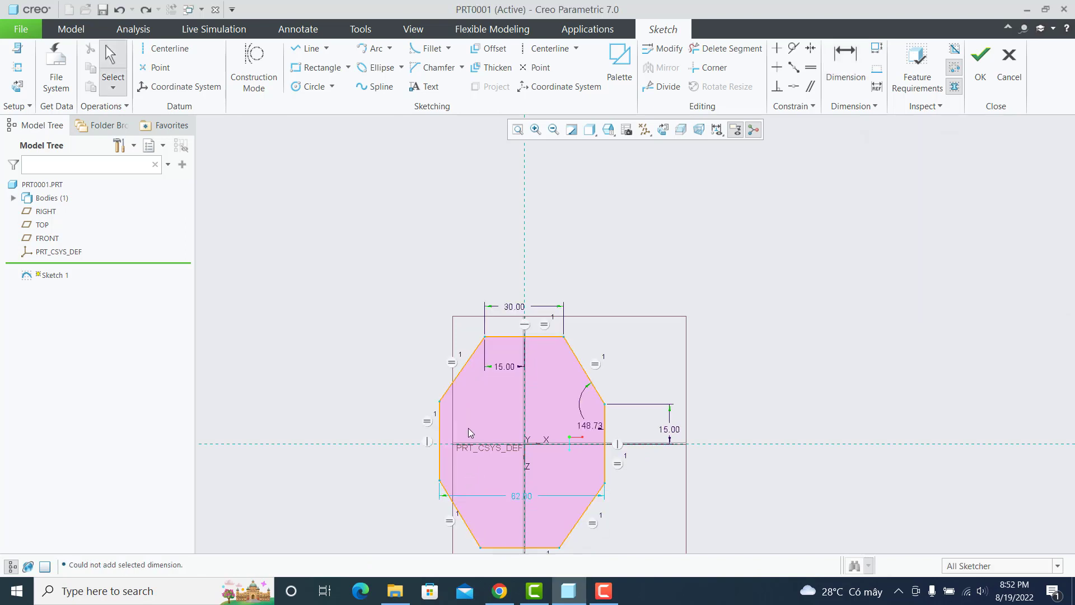
pyautogui.doubleClick(589, 426)
pyautogui.write('135')
pyautogui.press('Return')
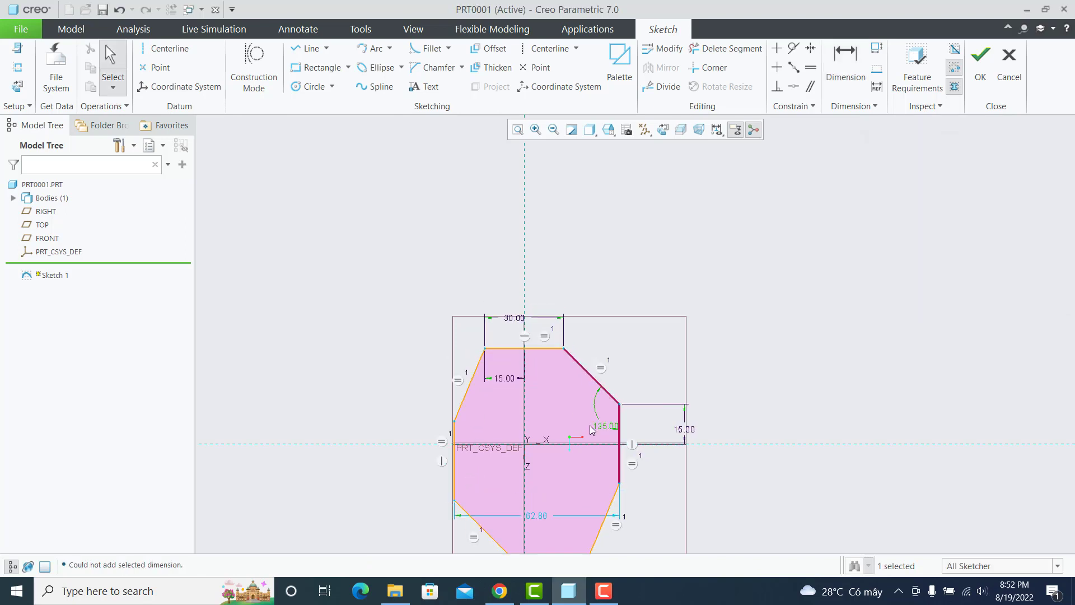
# Step: Add a 135° angle between the upper-left slanted edge and left vertical edge
pyautogui.click(462, 412)
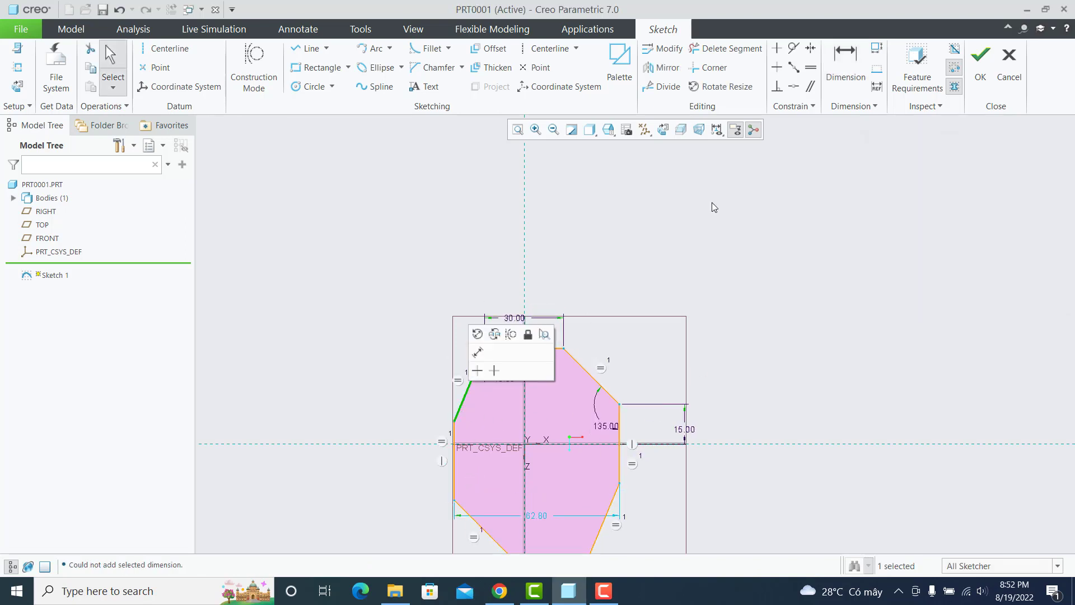
pyautogui.click(846, 65)
pyautogui.click(464, 418)
pyautogui.click(466, 393)
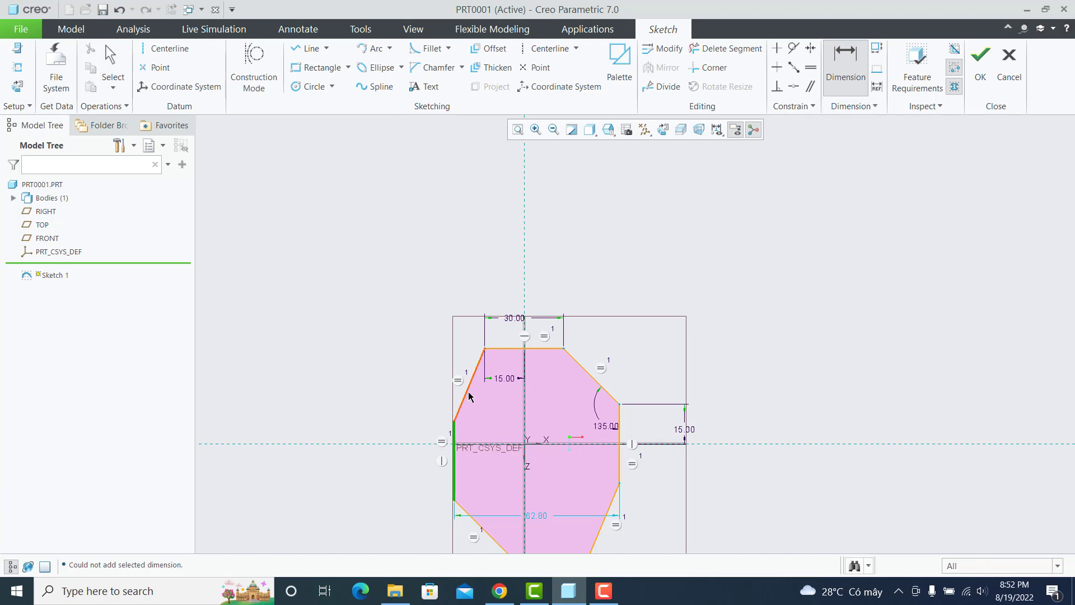
pyautogui.middleClick(482, 425)
pyautogui.write('135')
pyautogui.press('Return')
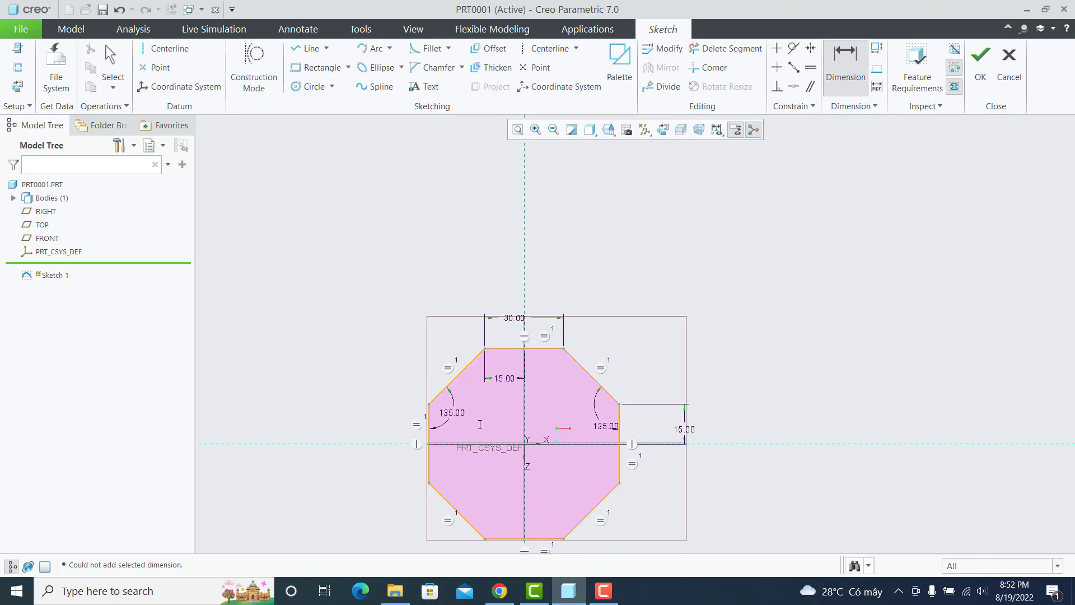
# Step: Set the right corner angle to 135°, change the 19.36 dimension to 15, and refit
pyautogui.scroll(-1, 720, 336)
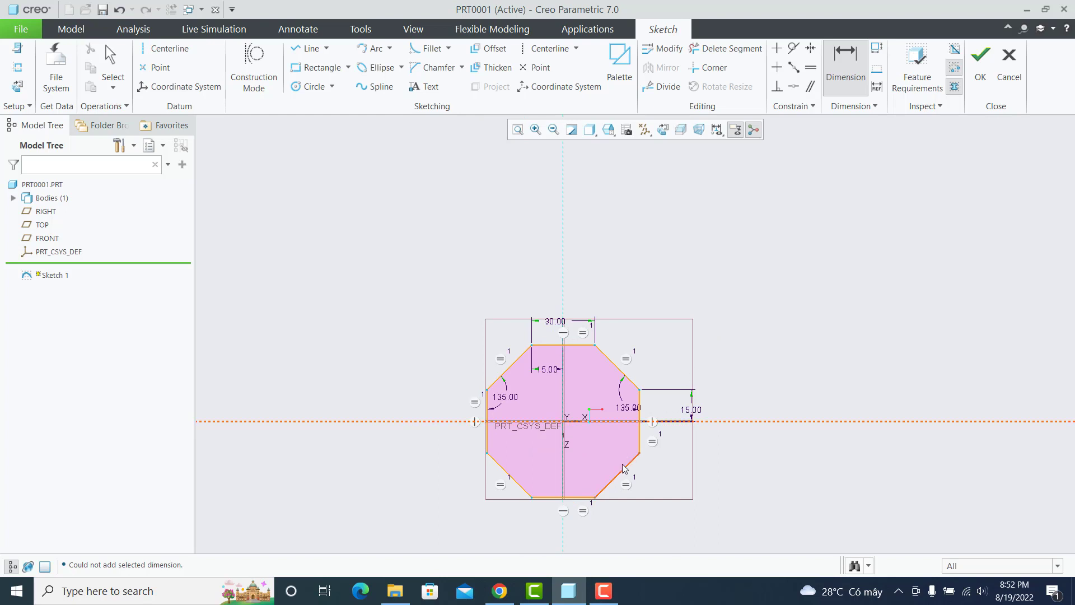
pyautogui.middleClick(580, 502)
pyautogui.moveTo(580, 502); pyautogui.dragTo(578, 456)
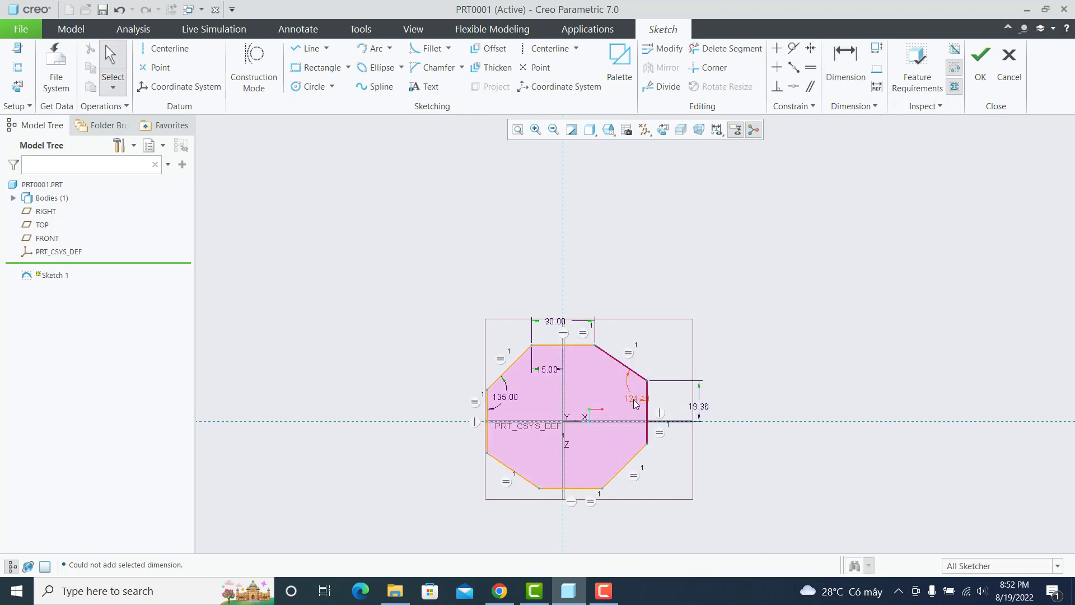
pyautogui.doubleClick(634, 404)
pyautogui.write('135')
pyautogui.press('Return')
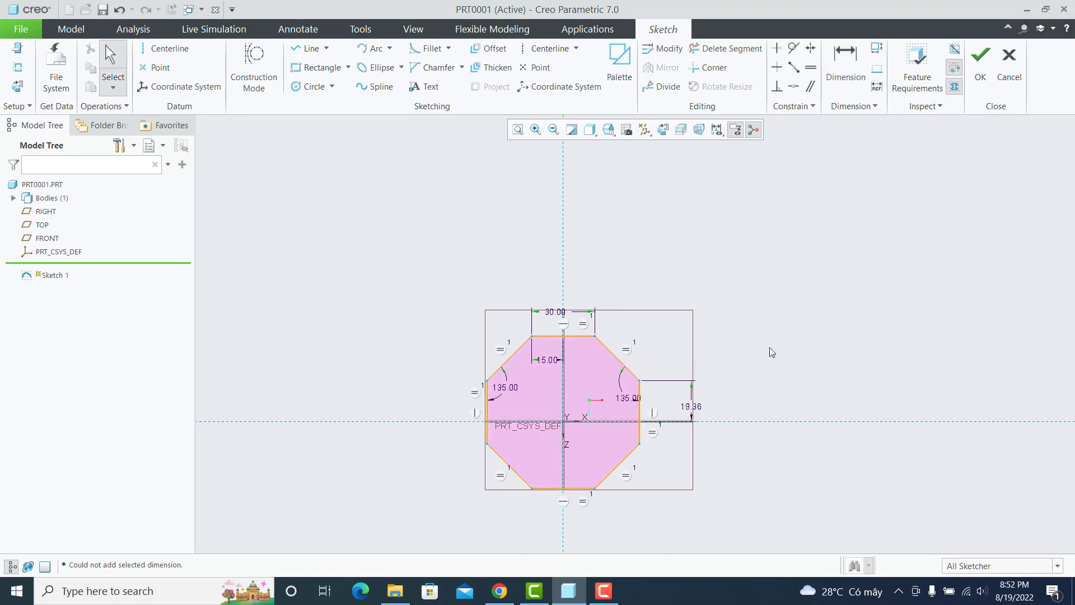
pyautogui.doubleClick(691, 405)
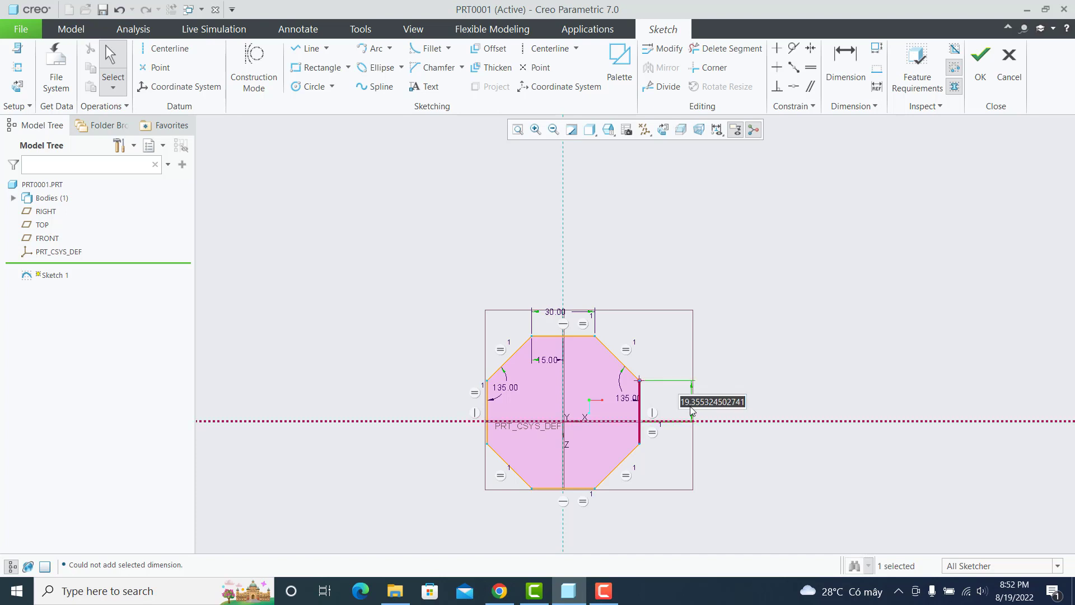
pyautogui.write('15')
pyautogui.press('Return')
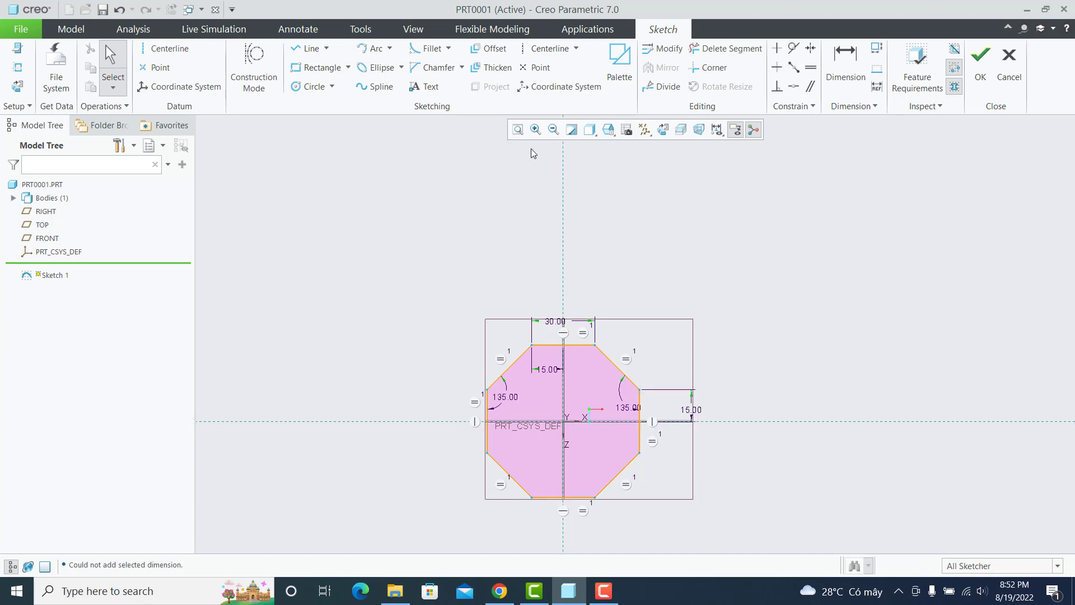
pyautogui.click(518, 129)
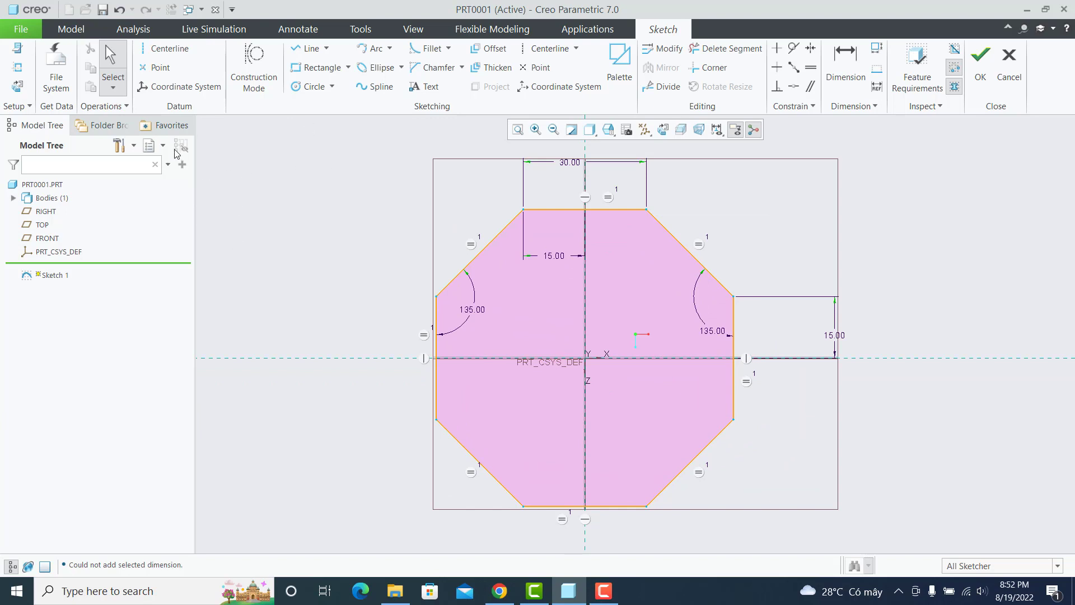
# Step: Save a copy of the octagon sketch as the section file 'sec'
pyautogui.click(29, 29)
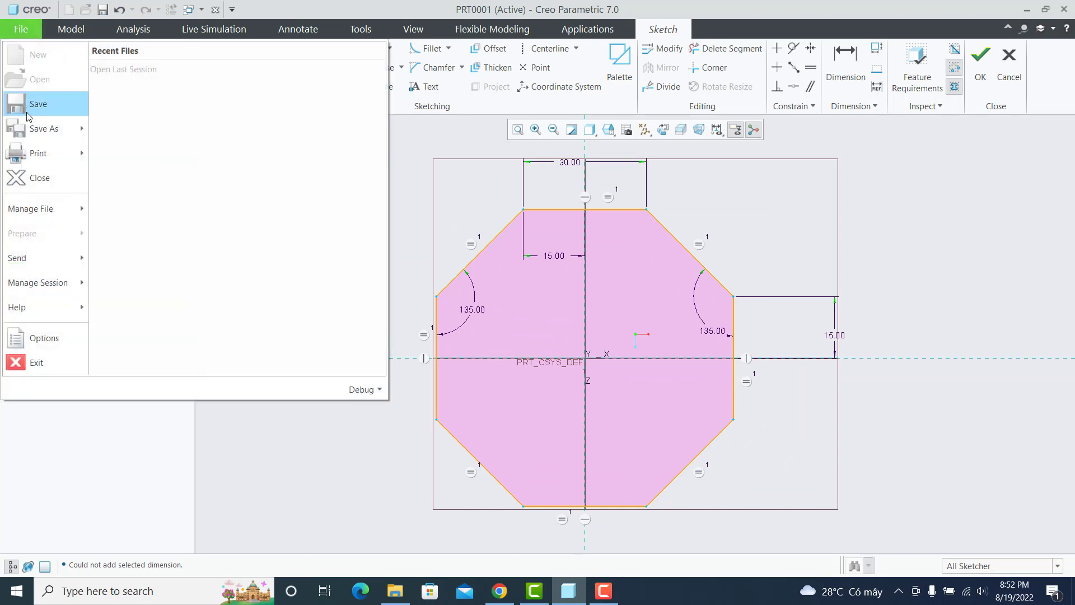
pyautogui.click(28, 110)
pyautogui.write('sec')
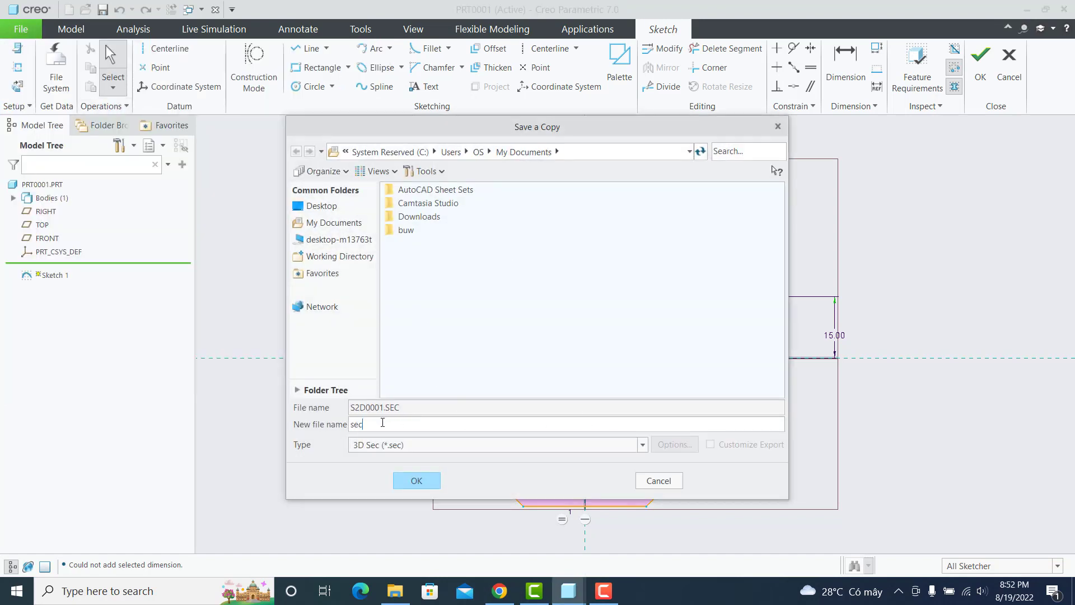
pyautogui.click(418, 481)
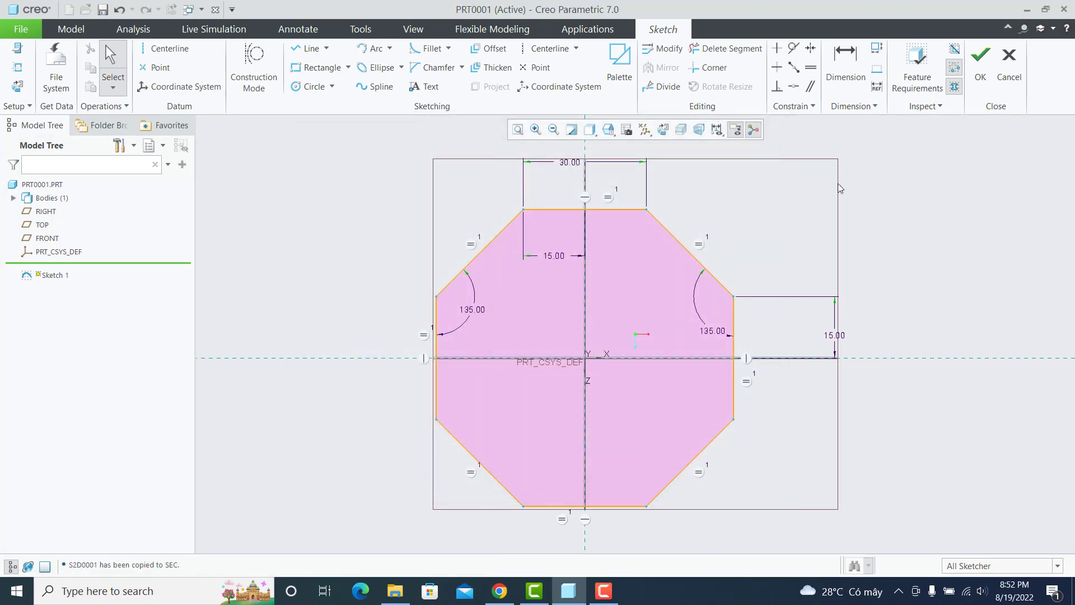
# Step: Finish the octagon sketch and return to the standard 3D view
pyautogui.click(983, 72)
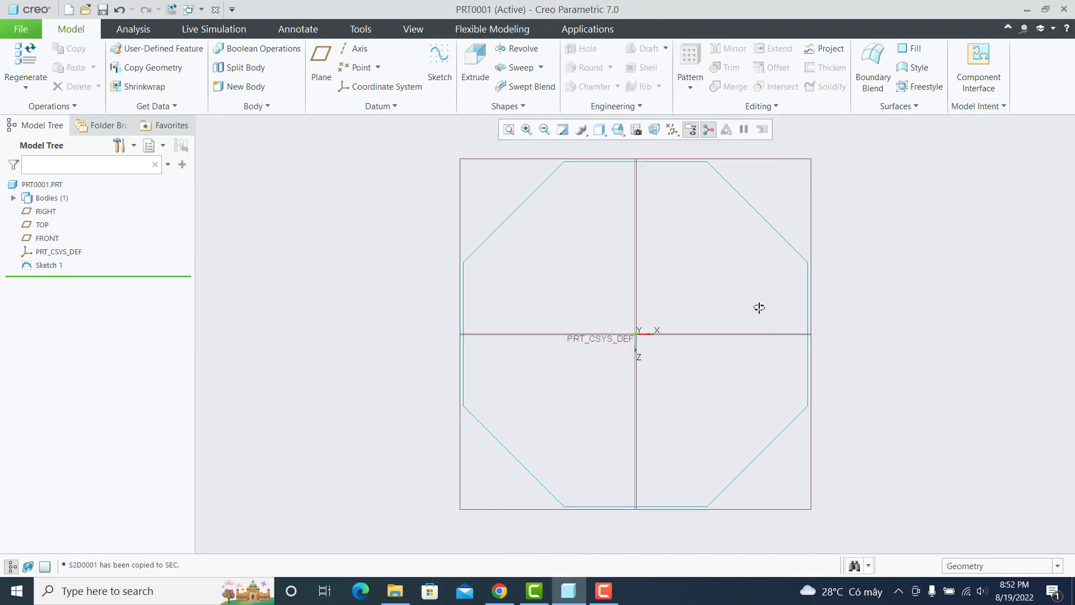
pyautogui.moveTo(789, 320); pyautogui.dragTo(823, 269, button='middle')
pyautogui.hotkey('ctrl', 'd')
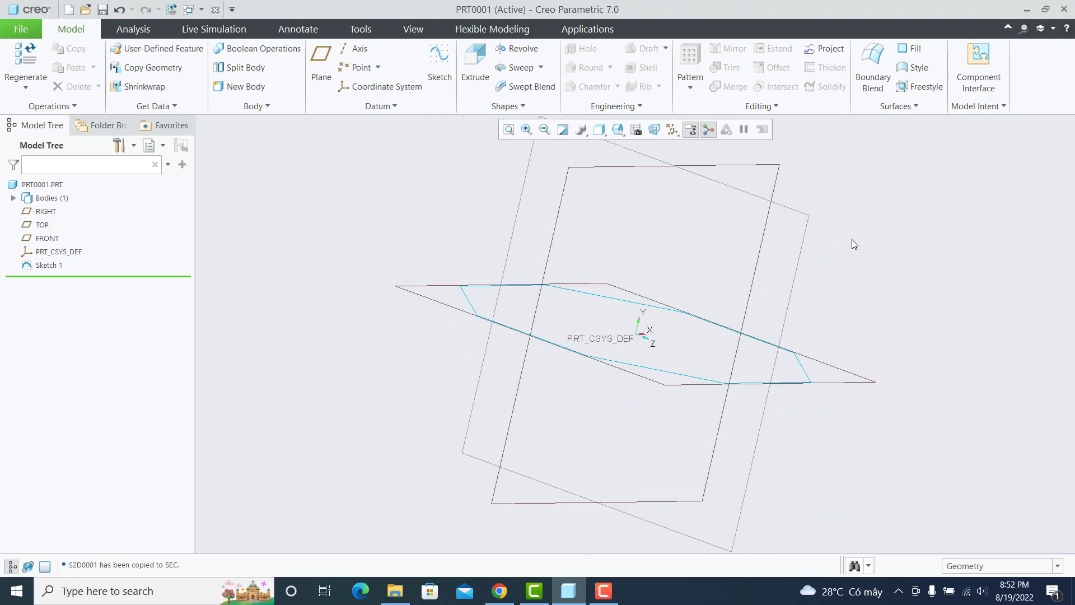
# Step: Create datum plane DTM1 offset 30 from the TOP plane
pyautogui.click(321, 66)
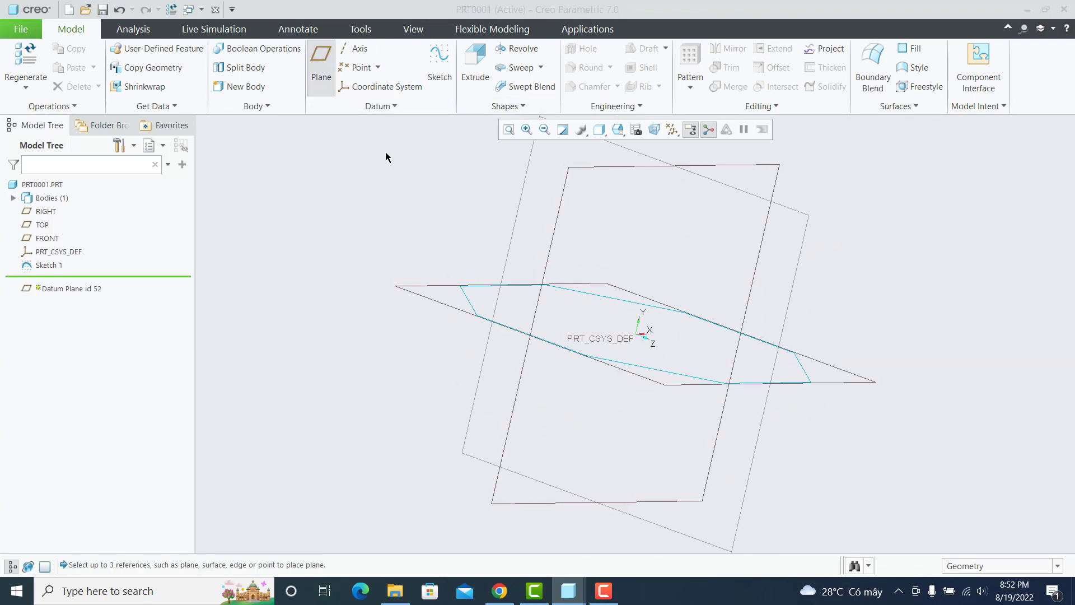
pyautogui.click(423, 287)
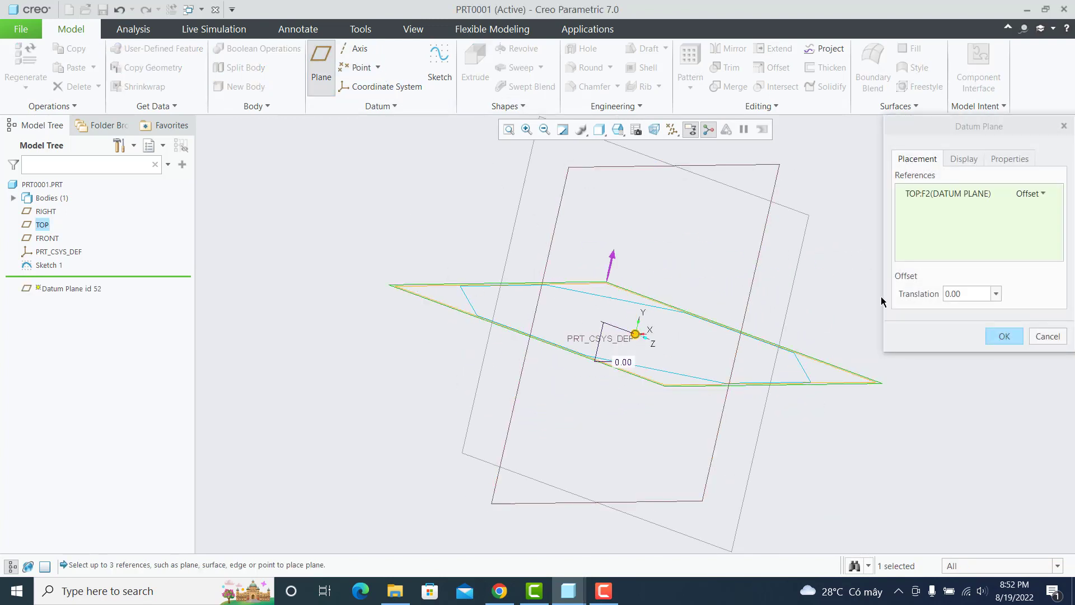
pyautogui.doubleClick(974, 290)
pyautogui.write('10')
pyautogui.press('Return')
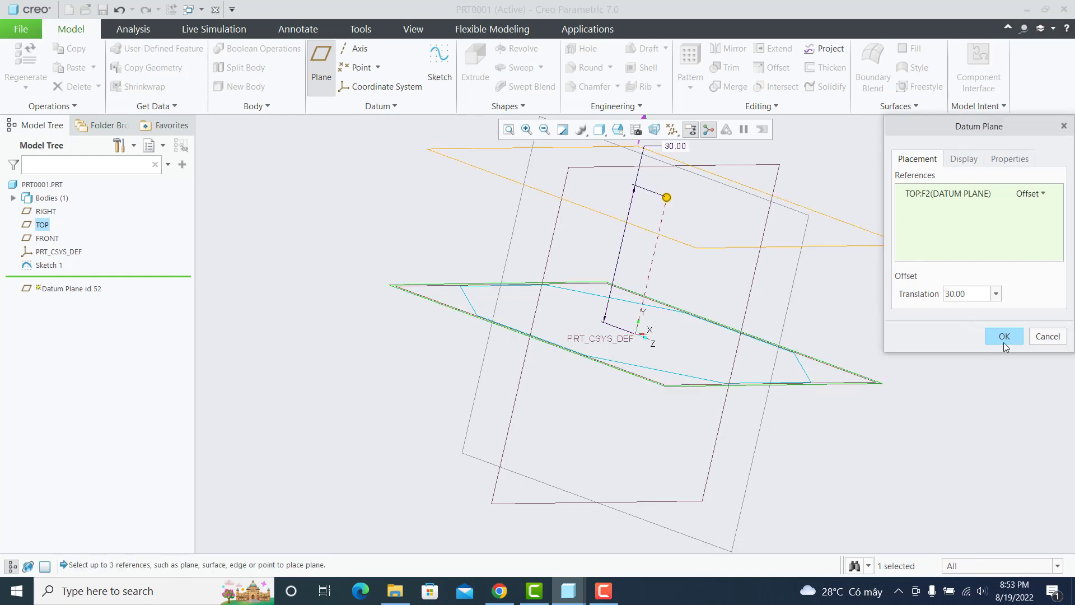
pyautogui.click(1003, 337)
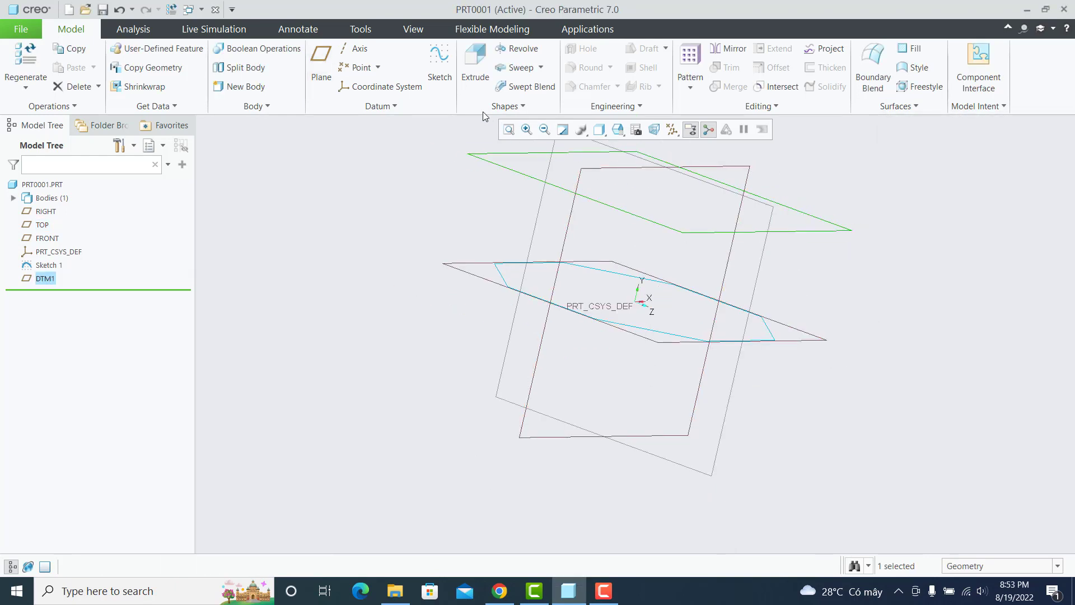
# Step: Start a new sketch and place the imported sec.sec octagon section
pyautogui.click(440, 65)
pyautogui.click(679, 131)
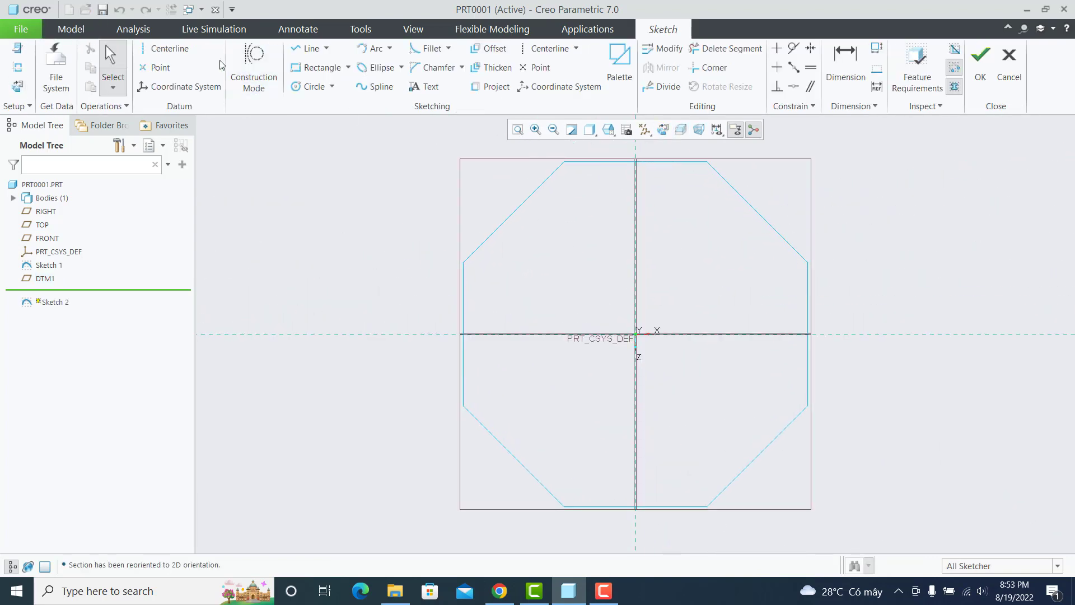
pyautogui.click(54, 73)
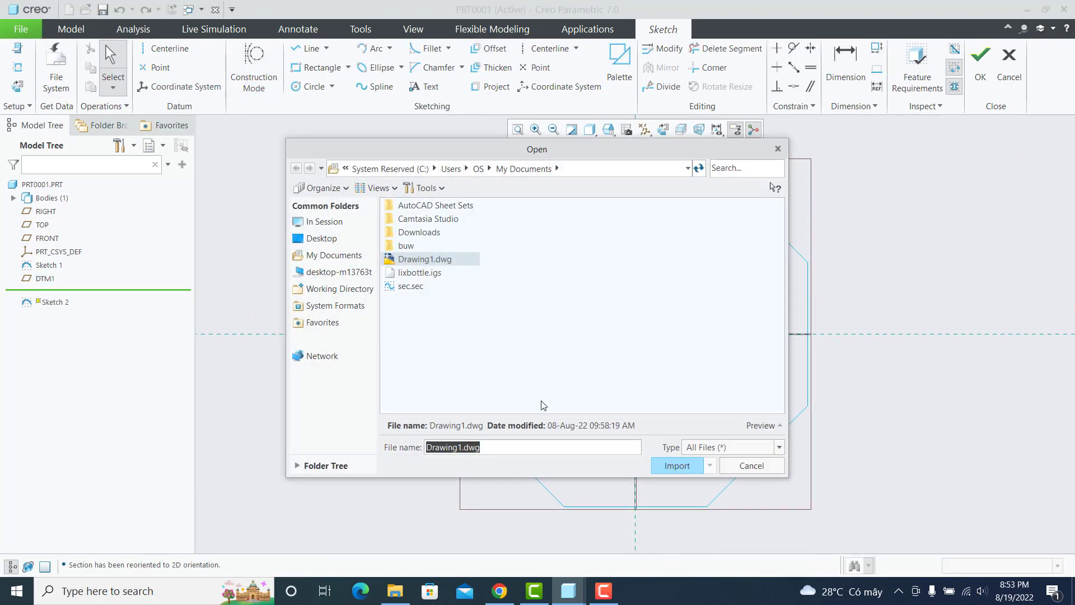
pyautogui.click(411, 286)
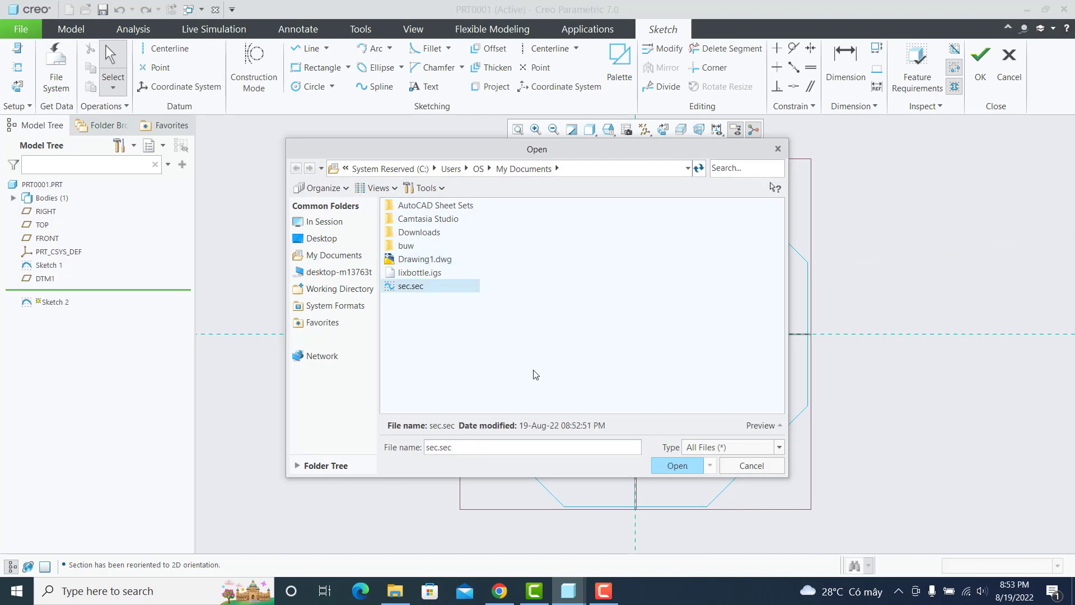
pyautogui.click(674, 467)
pyautogui.click(683, 313)
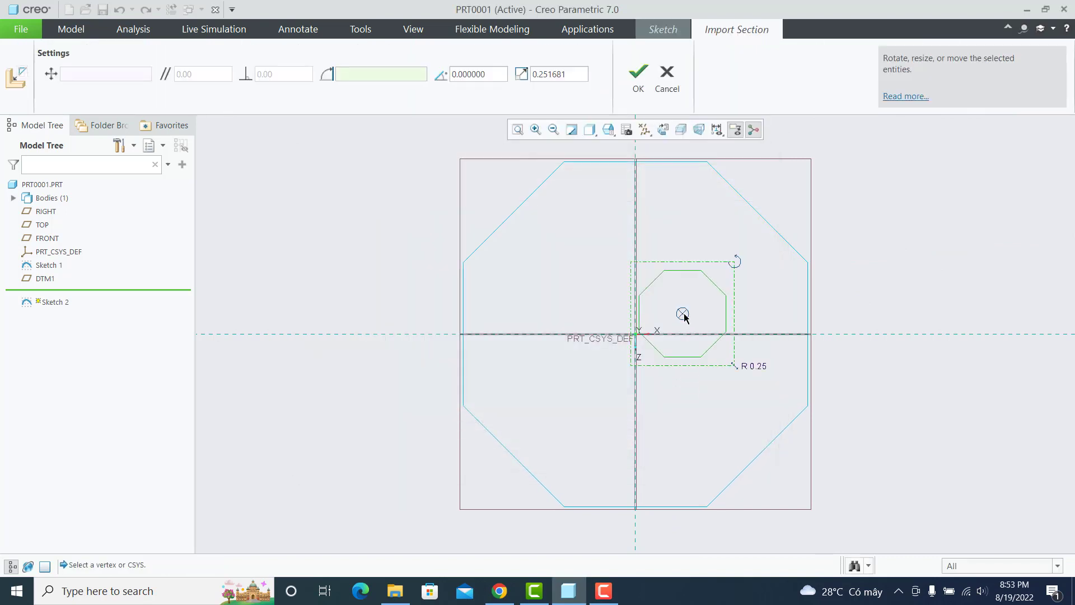
# Step: Scale the imported octagon by 1.5 and rotate it 22.5°
pyautogui.doubleClick(541, 73)
pyautogui.write('1.5')
pyautogui.press('Return')
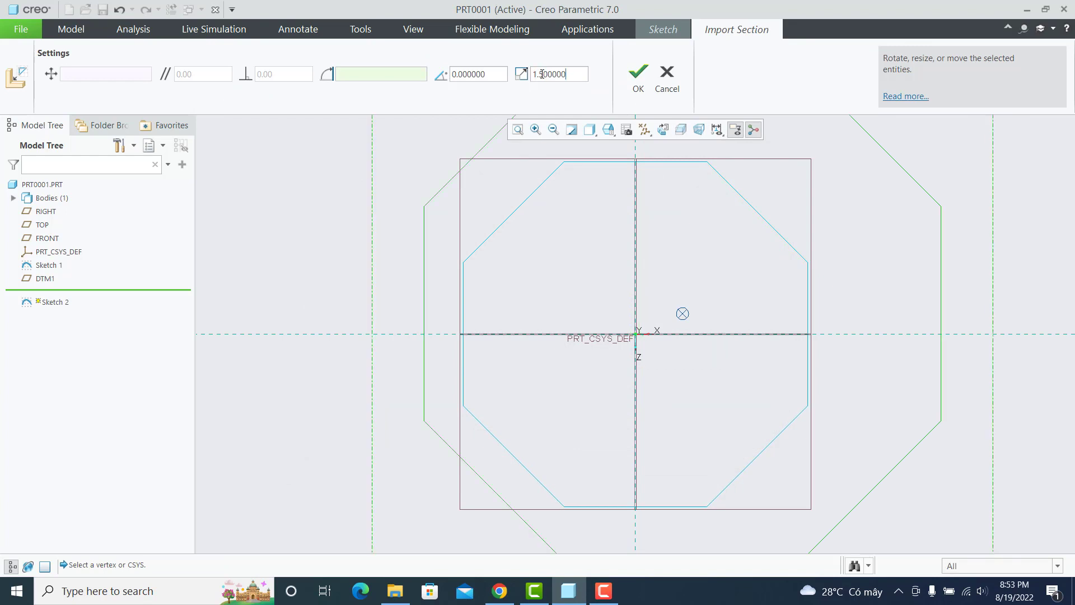
pyautogui.scroll(-1, 566, 211)
pyautogui.scroll(-1, 564, 214)
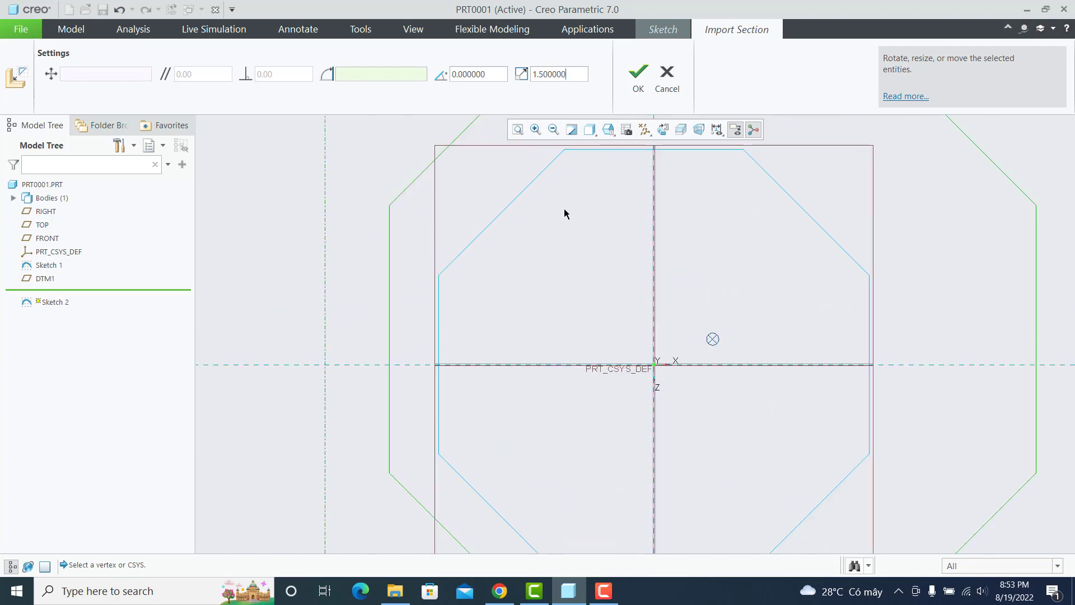
pyautogui.doubleClick(477, 78)
pyautogui.write('22.5')
pyautogui.press('Return')
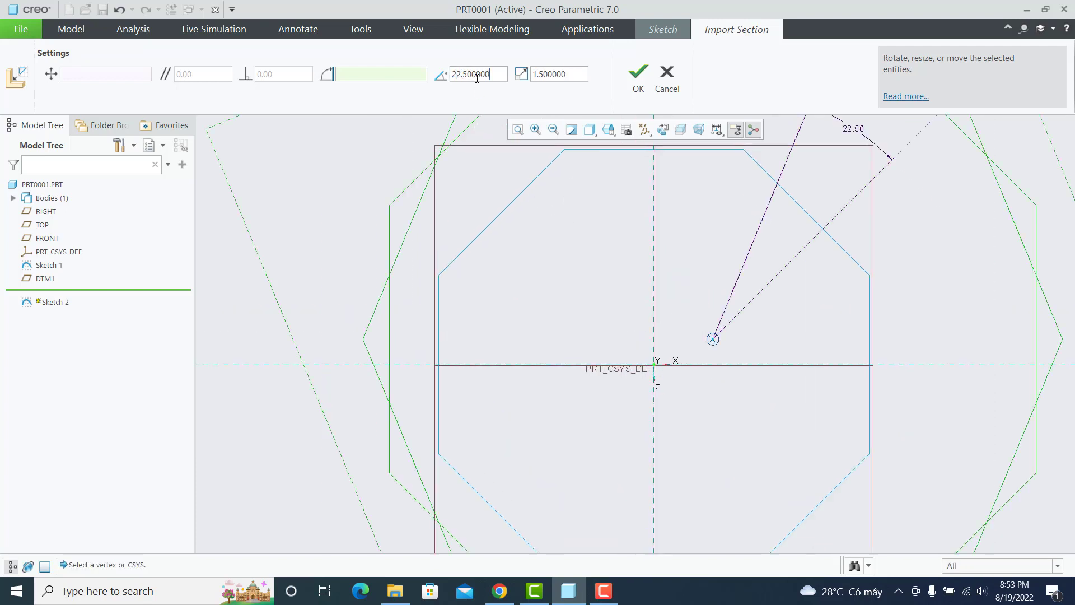
# Step: Make the octagon's top vertex and left/right vertices coincident with the centerlines
pyautogui.click(648, 84)
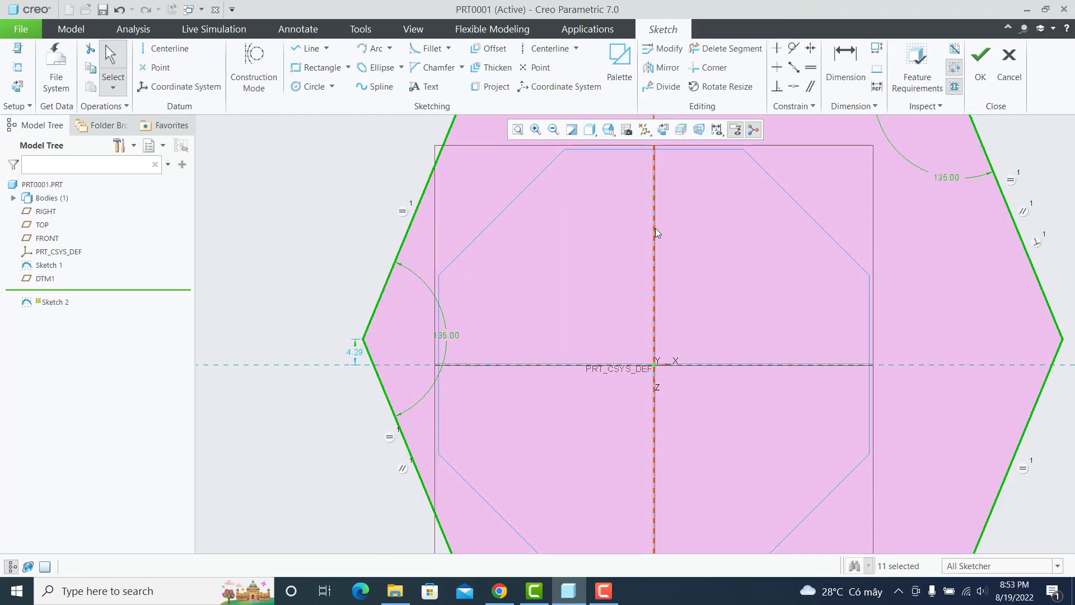
pyautogui.click(520, 130)
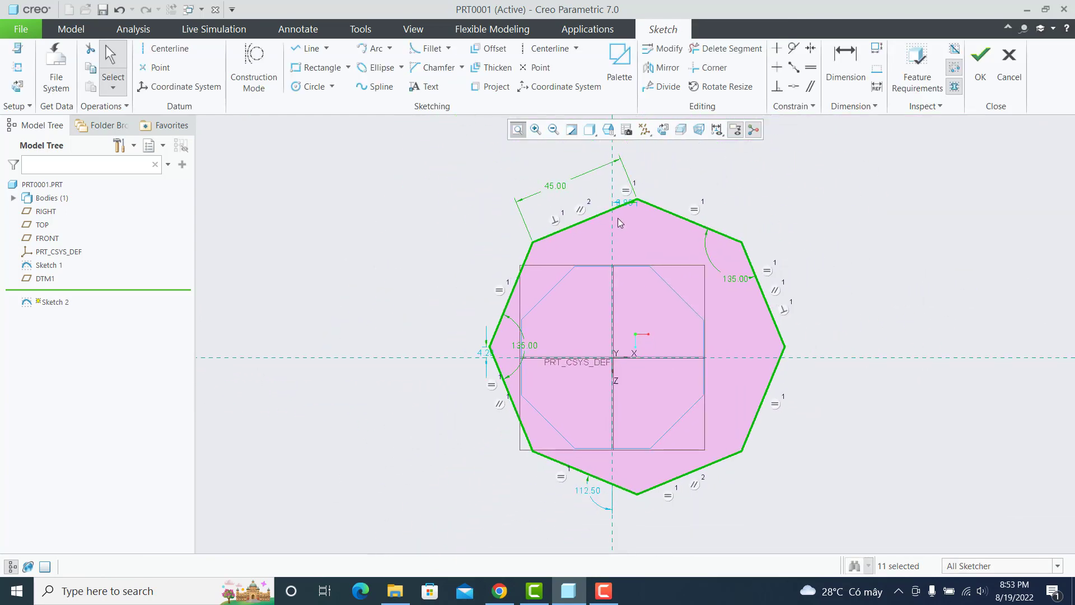
pyautogui.click(801, 260)
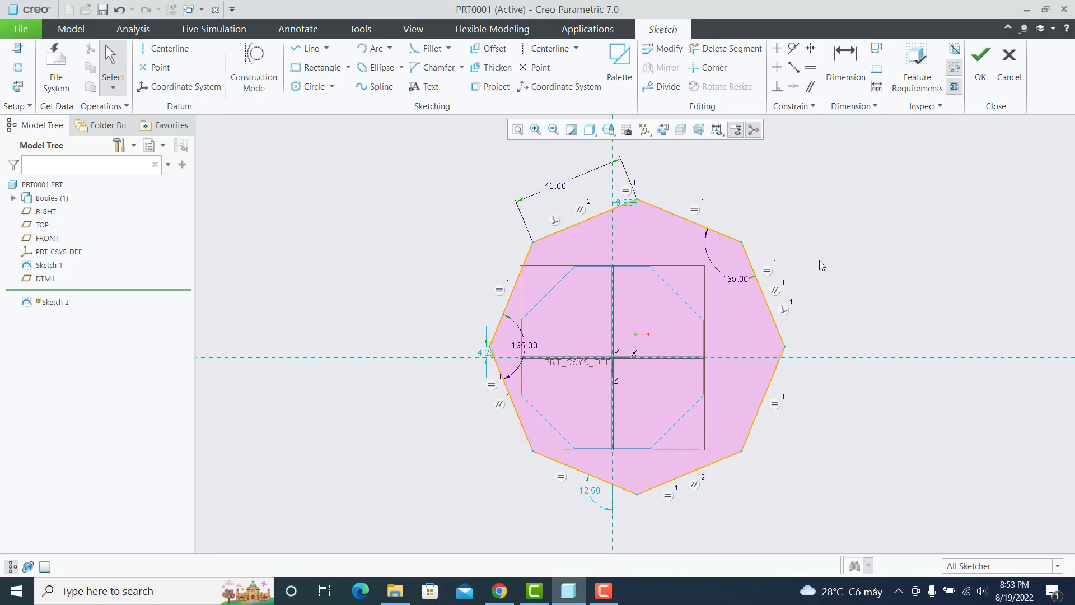
pyautogui.click(794, 86)
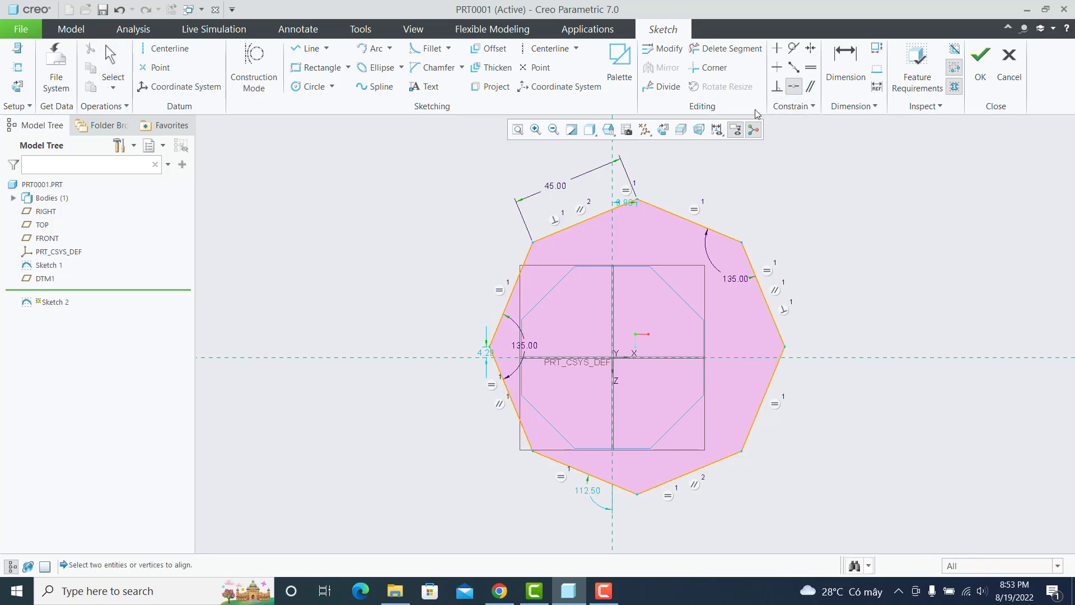
pyautogui.click(638, 200)
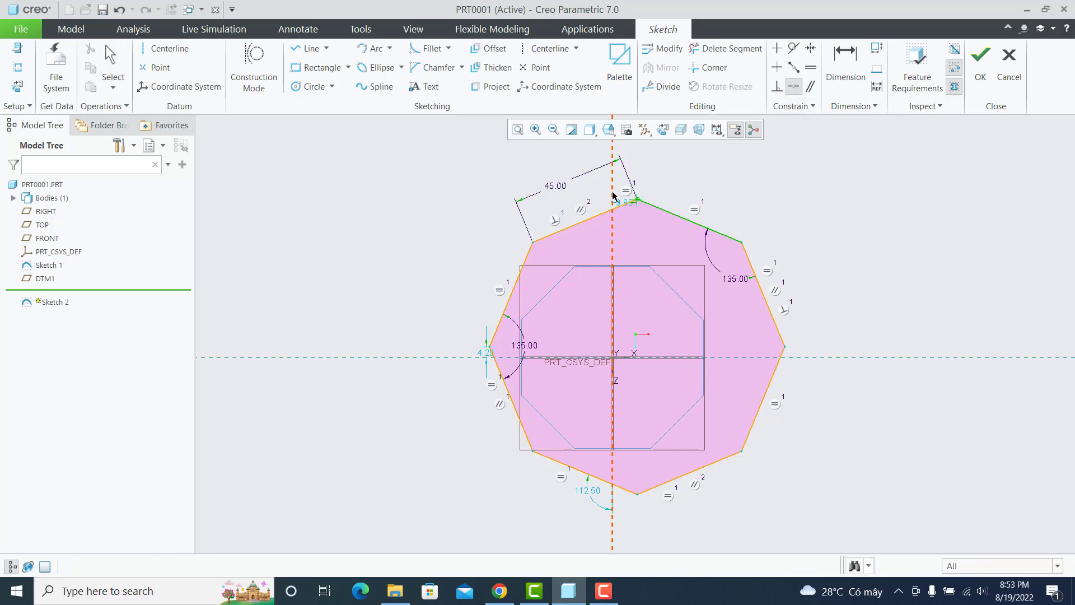
pyautogui.click(613, 196)
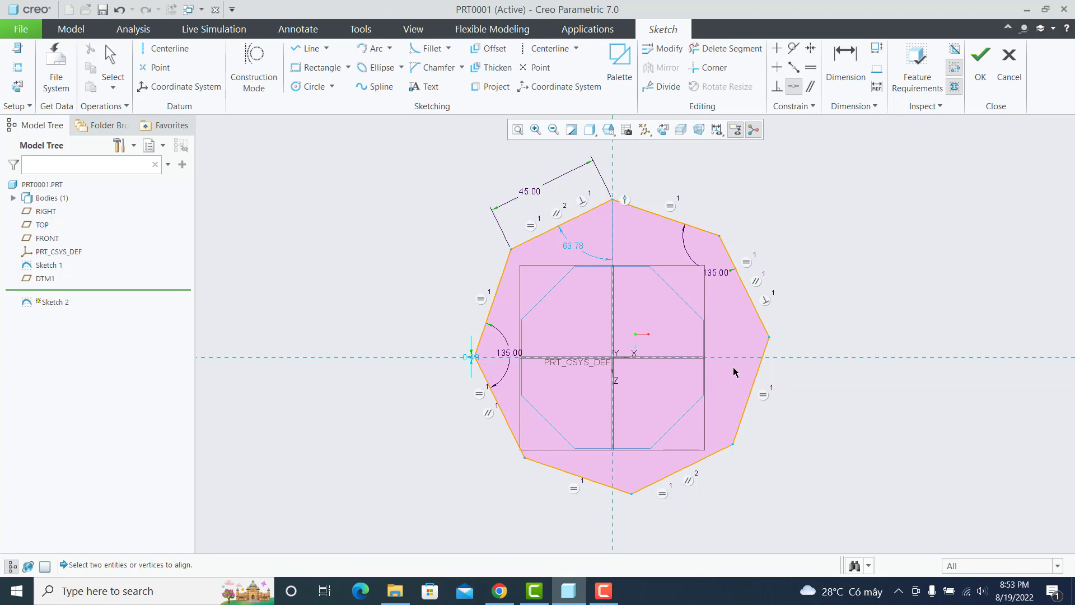
pyautogui.click(769, 337)
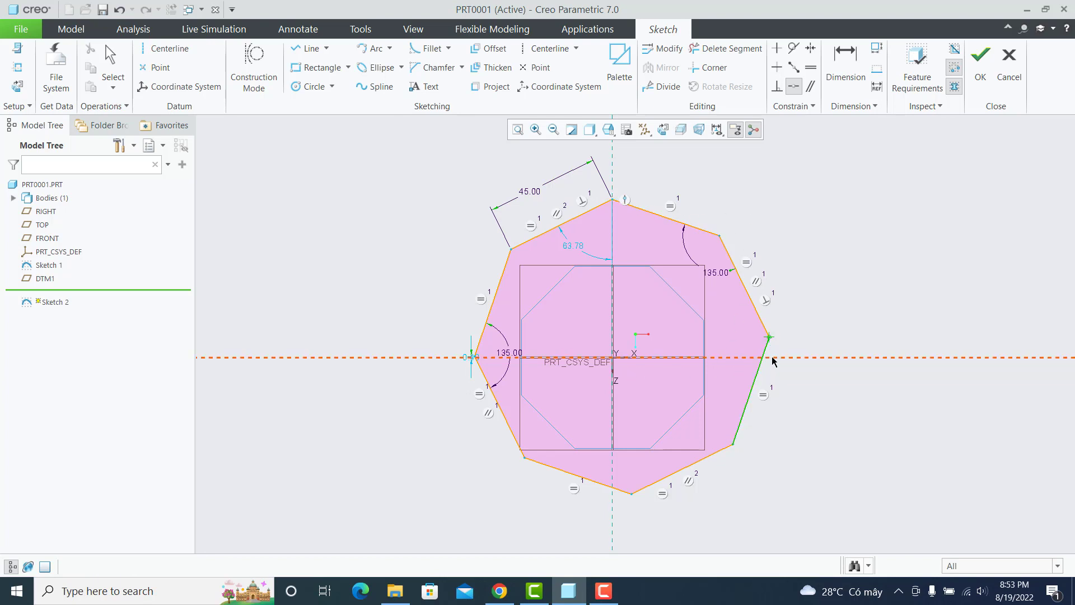
pyautogui.click(773, 357)
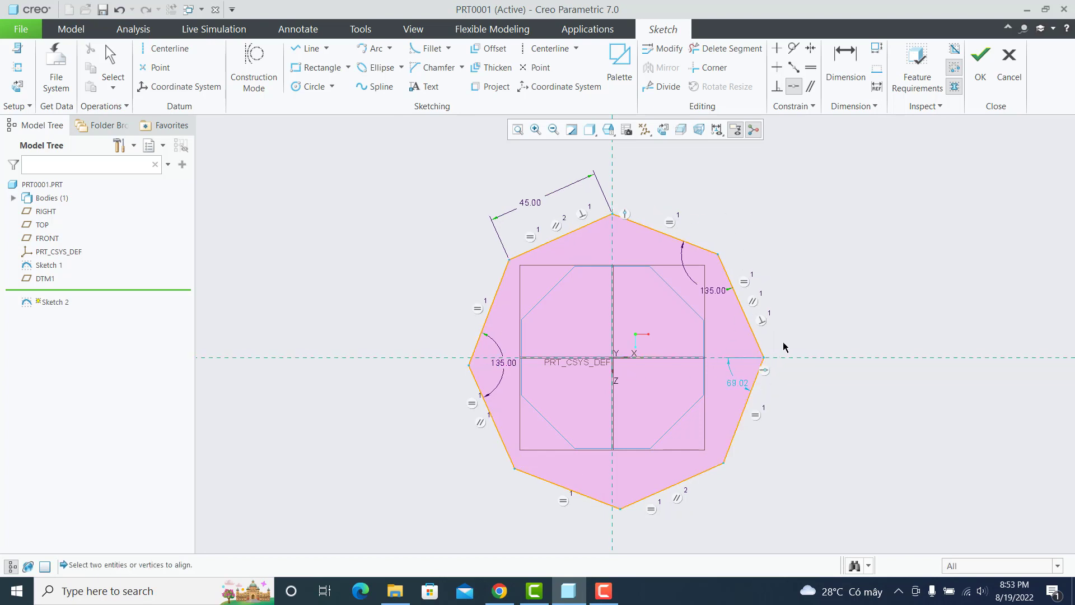
pyautogui.click(469, 364)
pyautogui.click(452, 357)
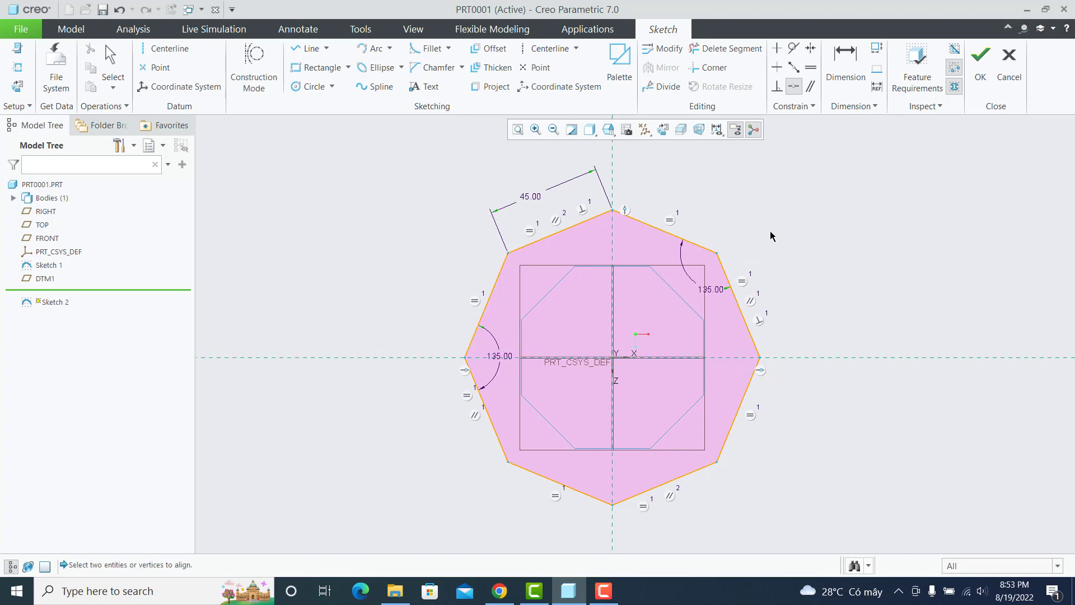
pyautogui.press('Escape')
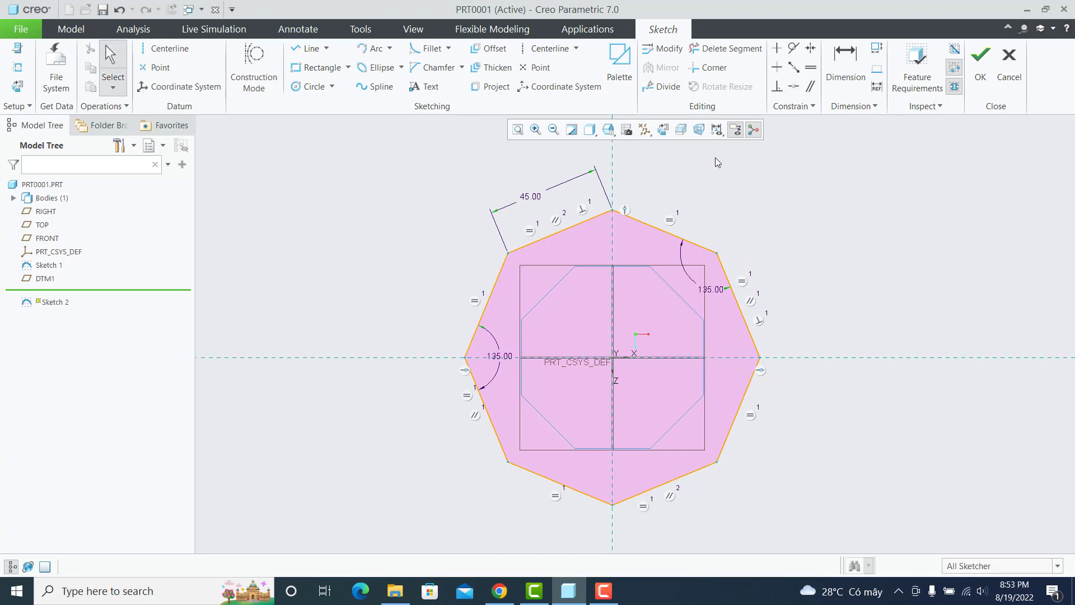
# Step: Change the 45.00 side length to 50 and finish Sketch 2
pyautogui.doubleClick(531, 197)
pyautogui.write('50')
pyautogui.press('Return')
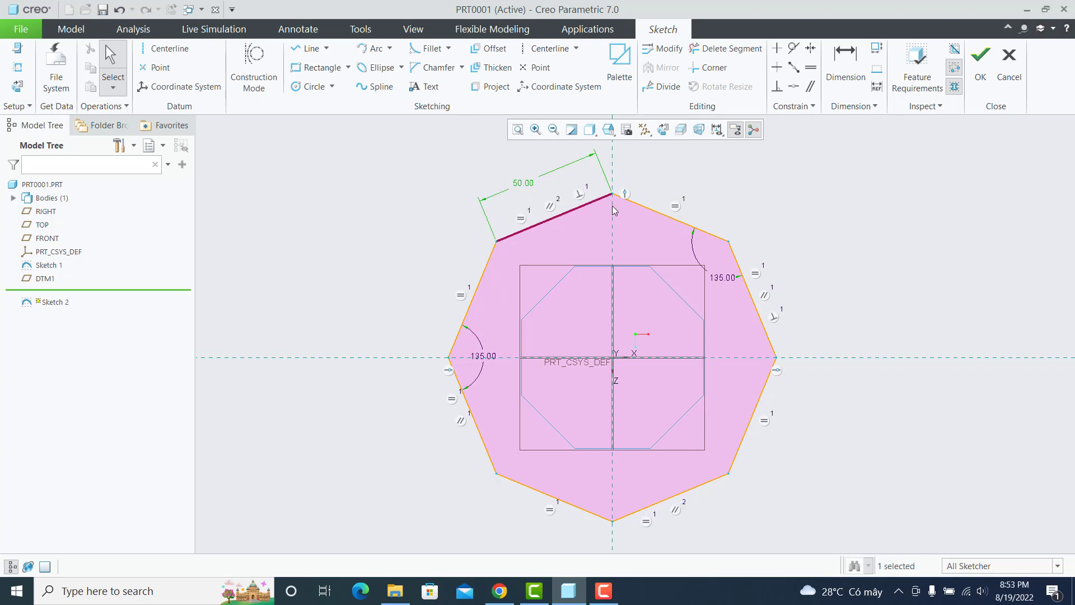
pyautogui.click(980, 61)
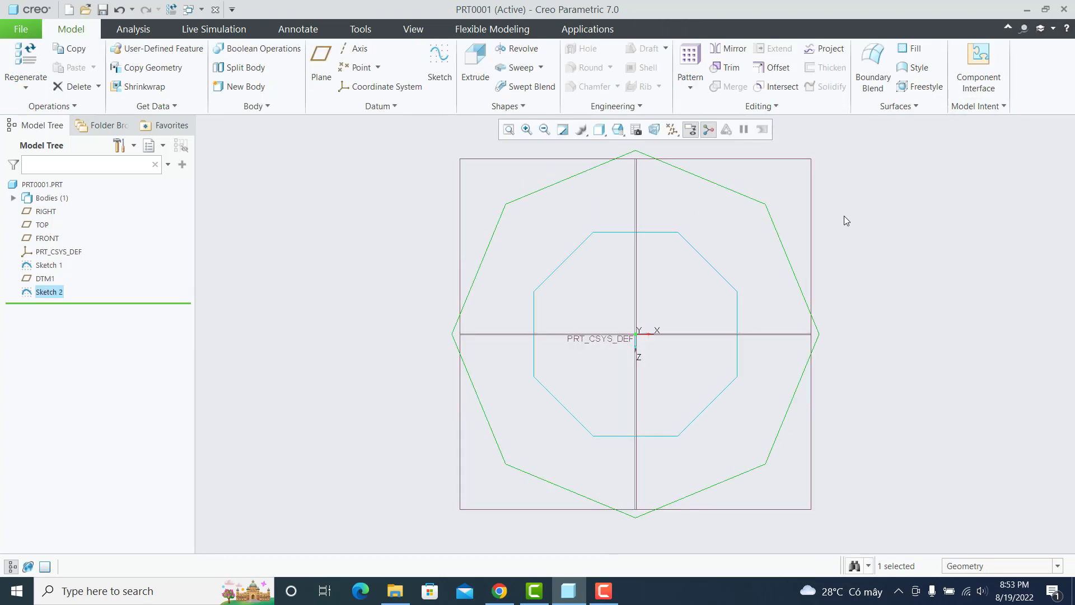
# Step: Create datum plane DTM2 offset 30.00 from DTM1 and start a sketch on it
pyautogui.moveTo(712, 302)
pyautogui.mouseDown(button='middle')
pyautogui.moveTo(697, 241)
pyautogui.moveTo(748, 240)
pyautogui.mouseUp(button='middle')
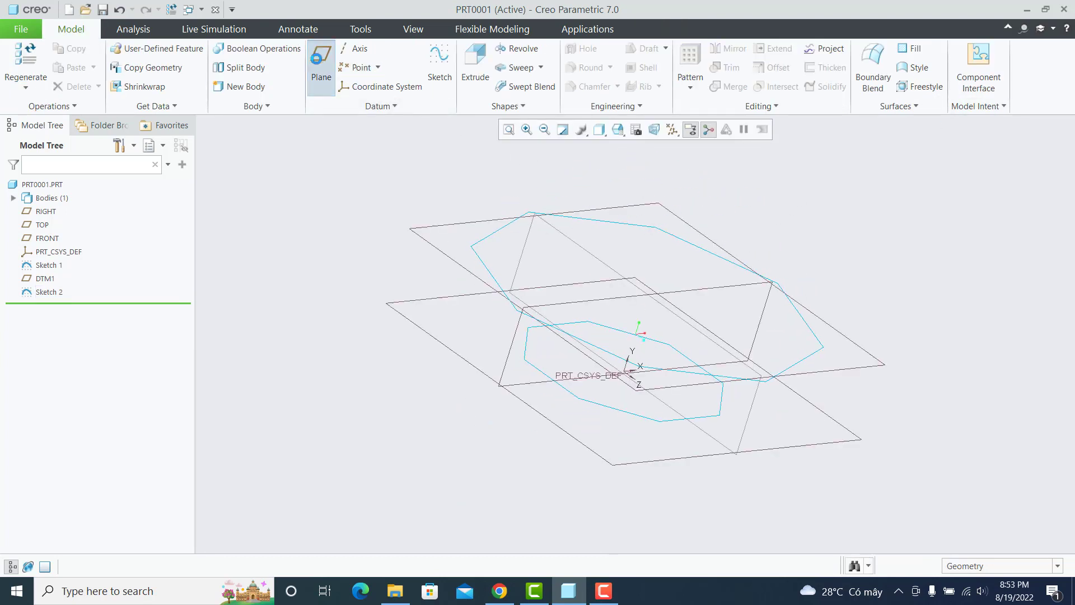
pyautogui.click(321, 61)
pyautogui.click(452, 222)
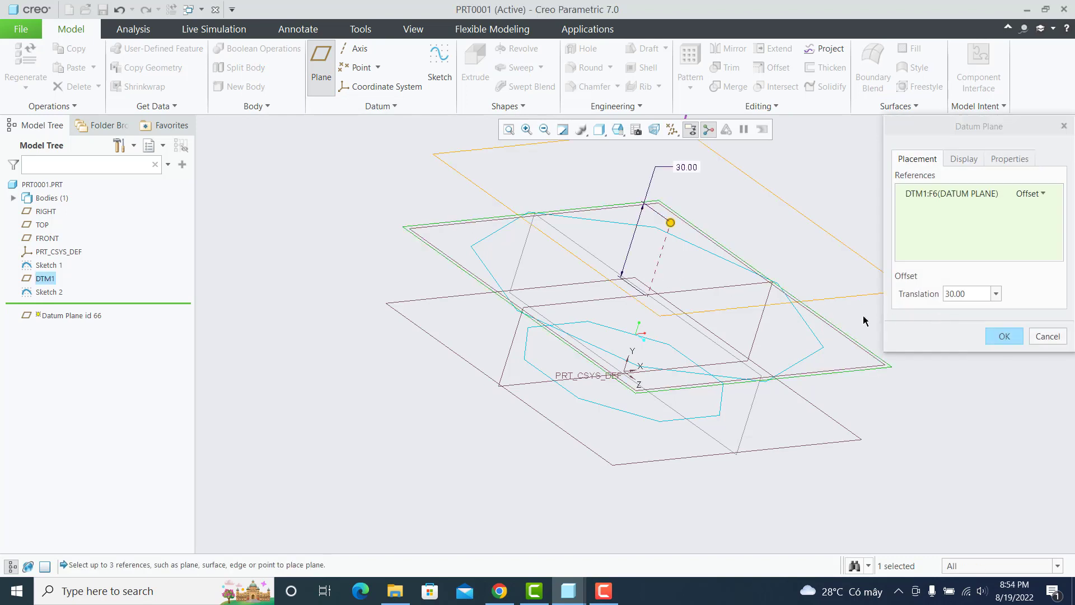
pyautogui.moveTo(767, 277); pyautogui.dragTo(751, 283, button='middle')
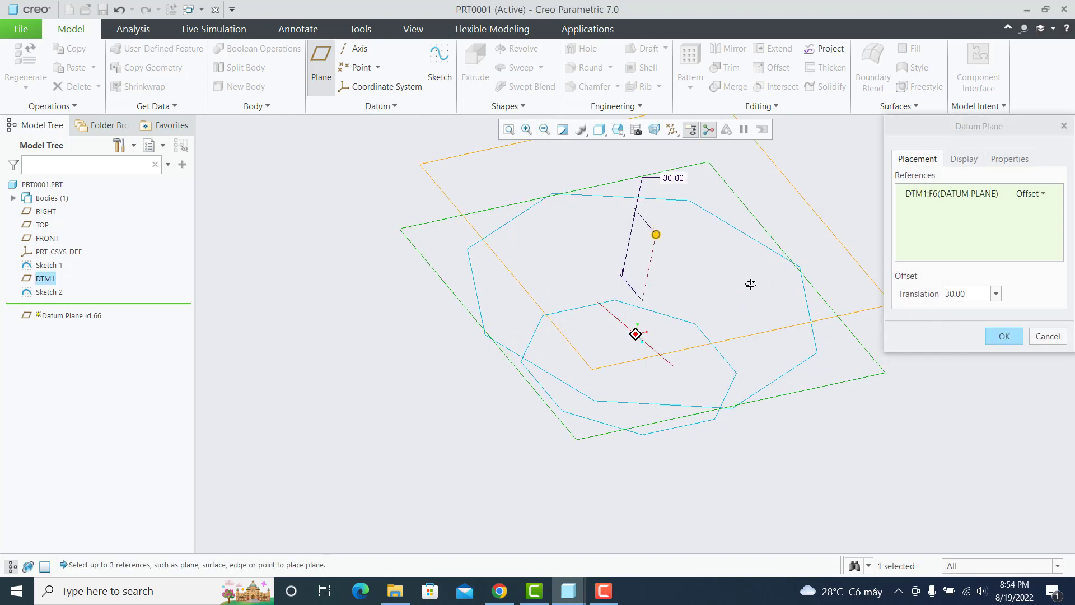
pyautogui.click(1003, 336)
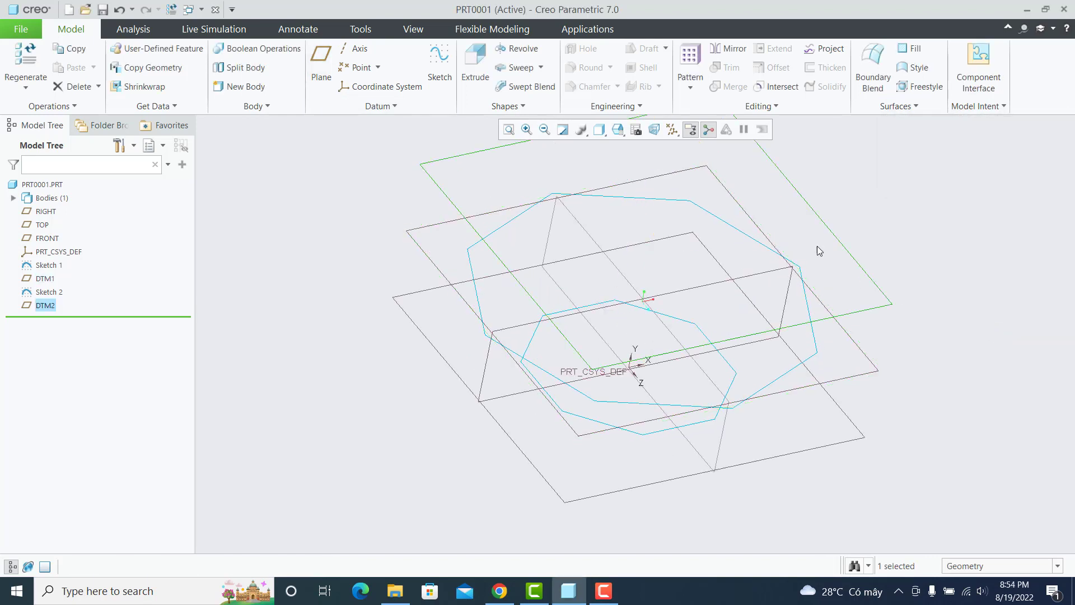
pyautogui.click(439, 61)
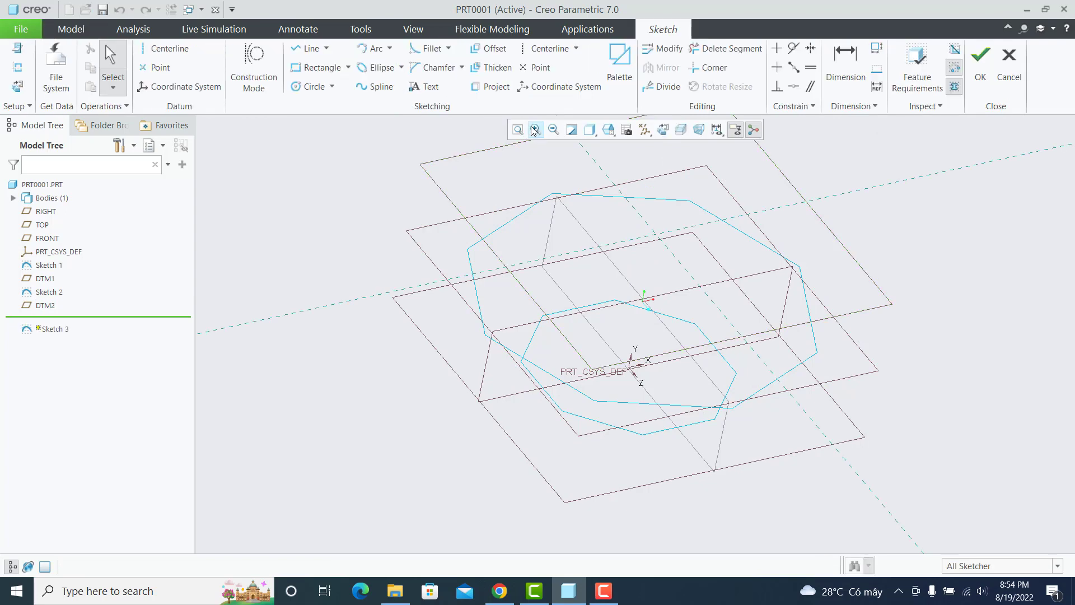
# Step: Offset the inner octagon loop to create a new octagon
pyautogui.click(662, 129)
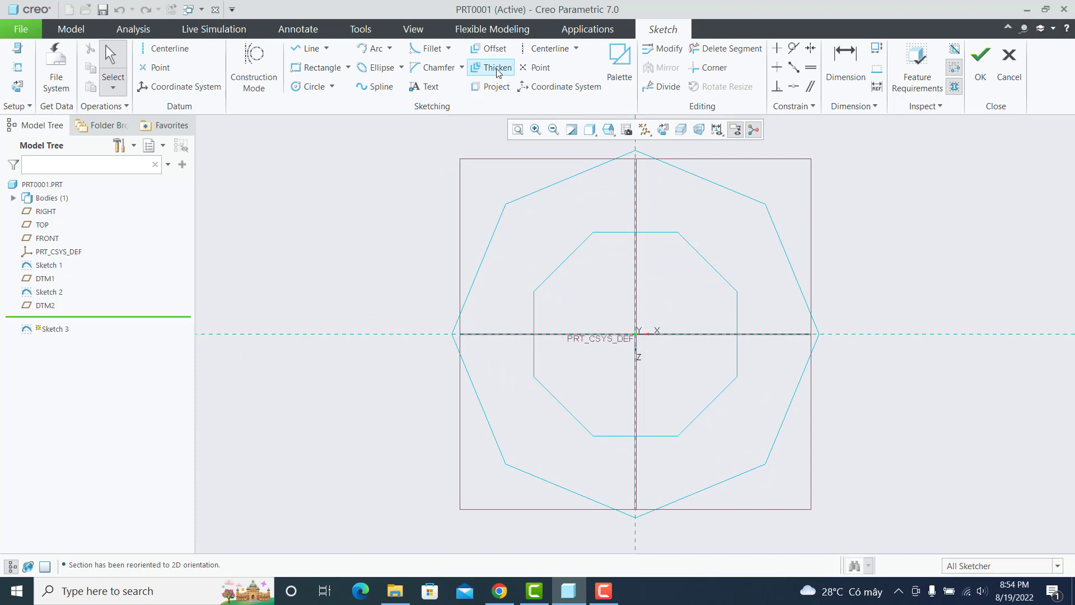
pyautogui.click(498, 51)
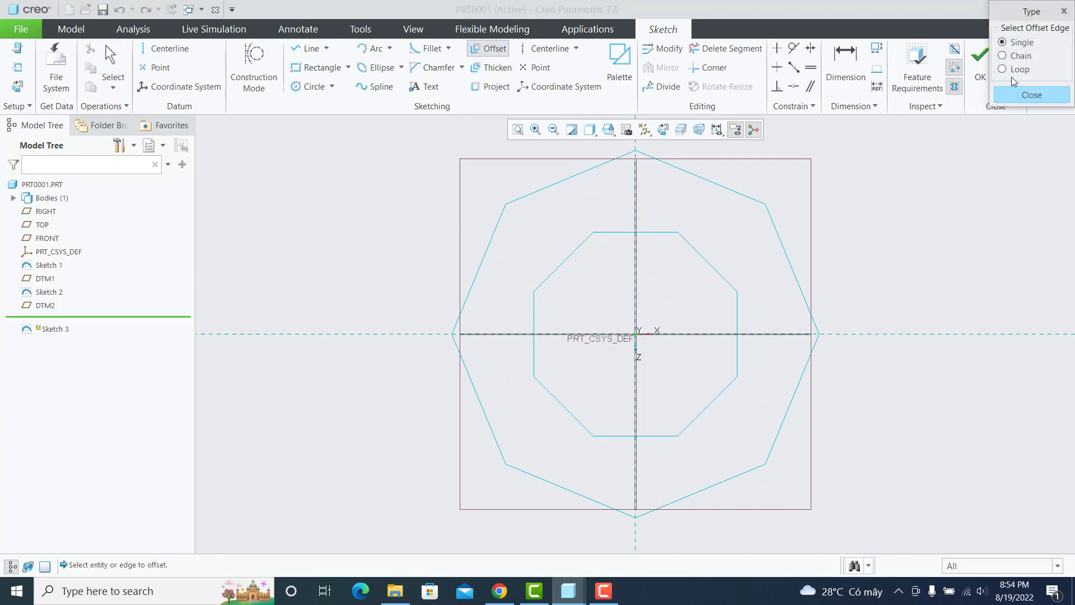
pyautogui.click(1014, 70)
pyautogui.click(701, 256)
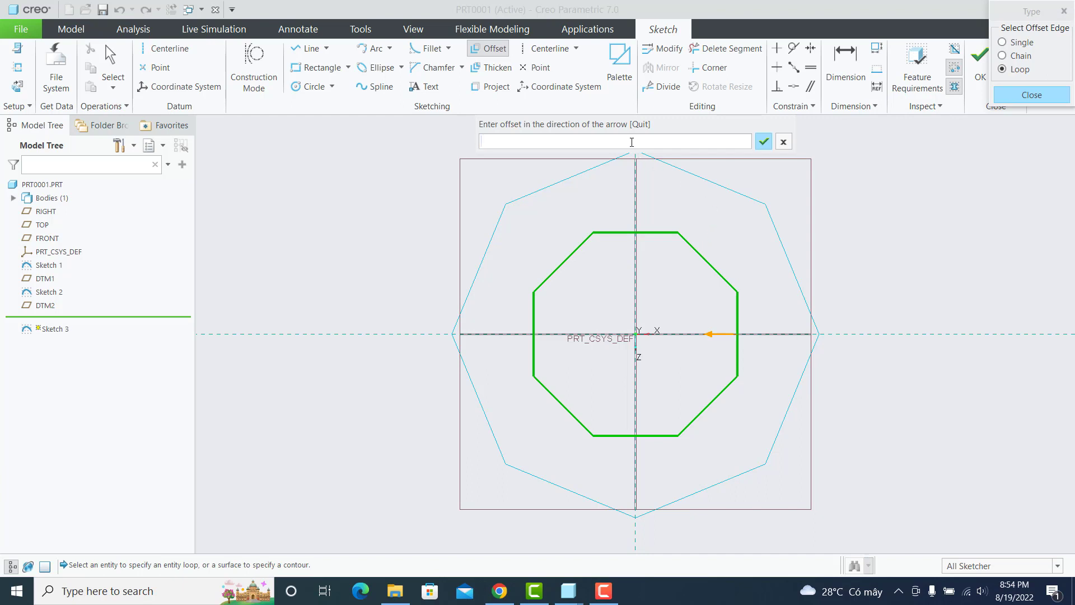
pyautogui.write('-40')
pyautogui.press('Return')
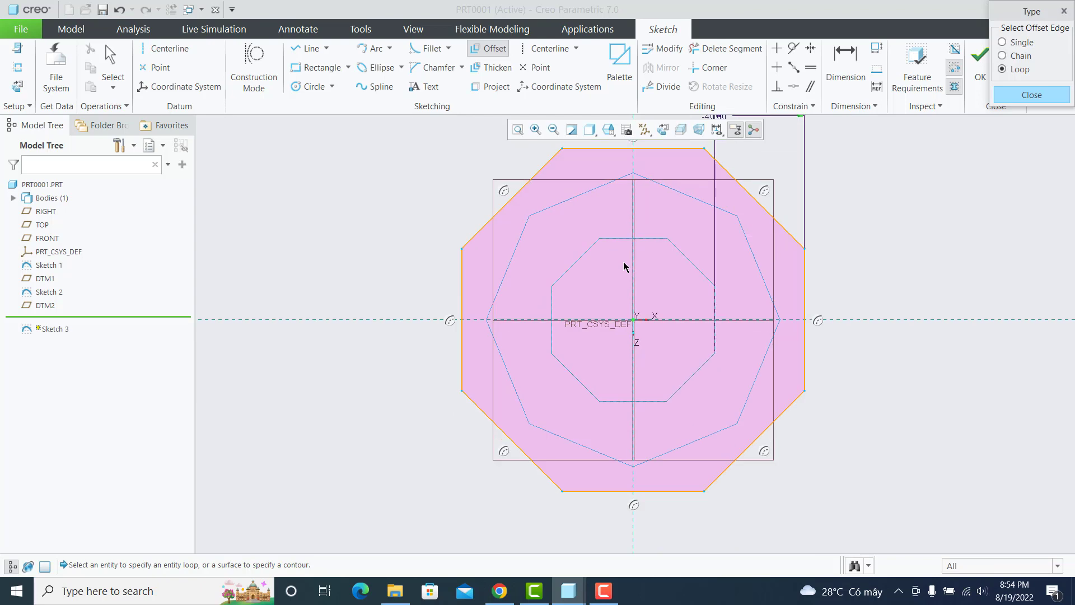
pyautogui.scroll(1, 625, 266)
pyautogui.click(1031, 95)
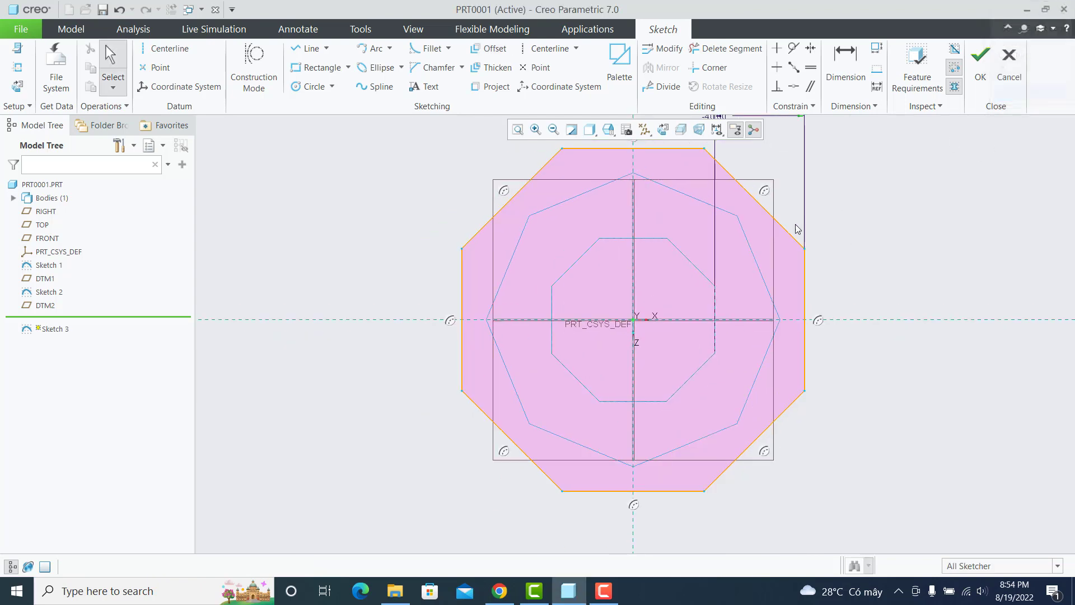
pyautogui.scroll(2, 751, 240)
# Step: Change the offset from -40.00 to -45.00 and finish Sketch 3
pyautogui.doubleClick(735, 161)
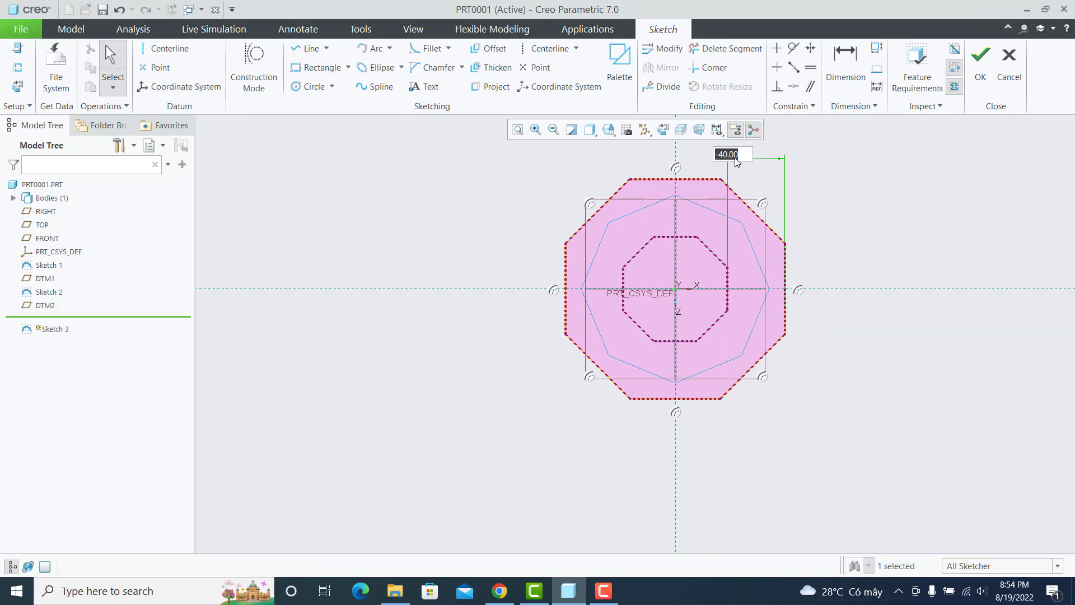
pyautogui.write('-45')
pyautogui.press('Return')
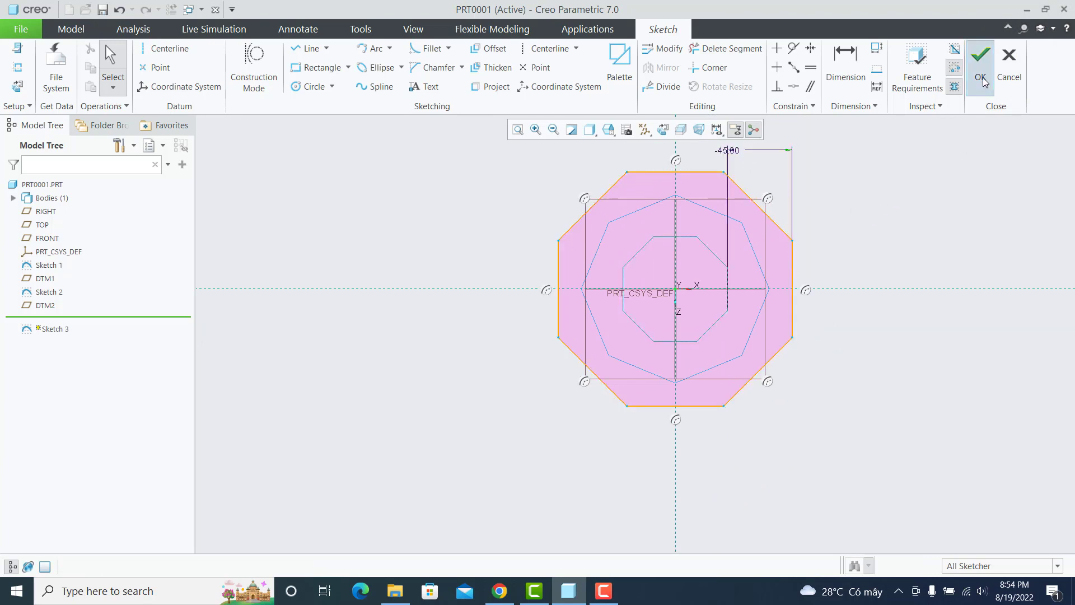
pyautogui.click(980, 70)
pyautogui.moveTo(806, 257); pyautogui.dragTo(819, 175, button='middle')
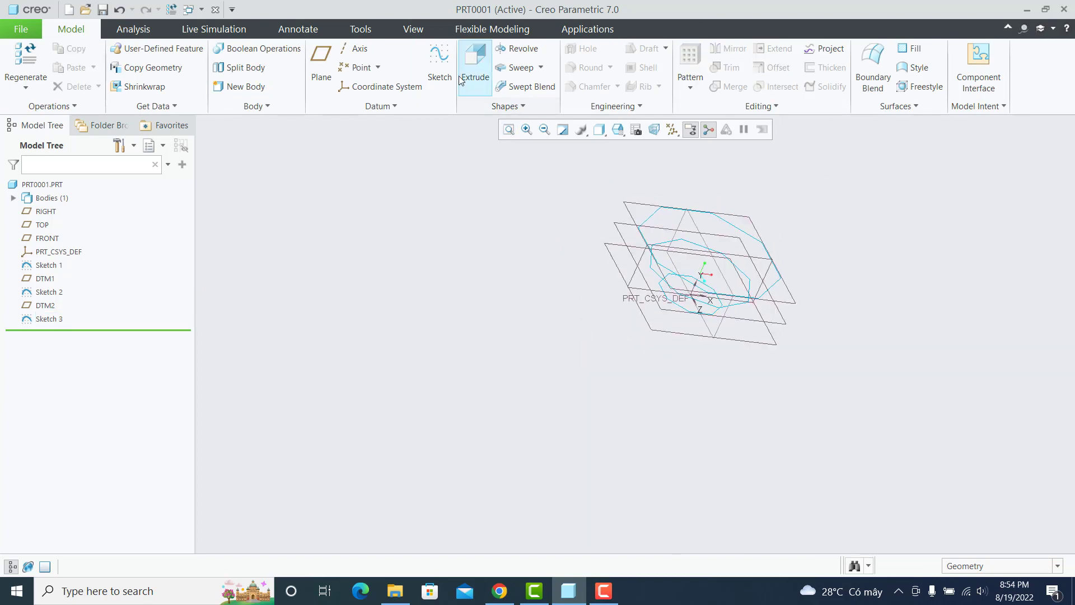
# Step: Create datum plane DTM3 offset 30.00 from DTM2
pyautogui.click(320, 62)
pyautogui.click(636, 204)
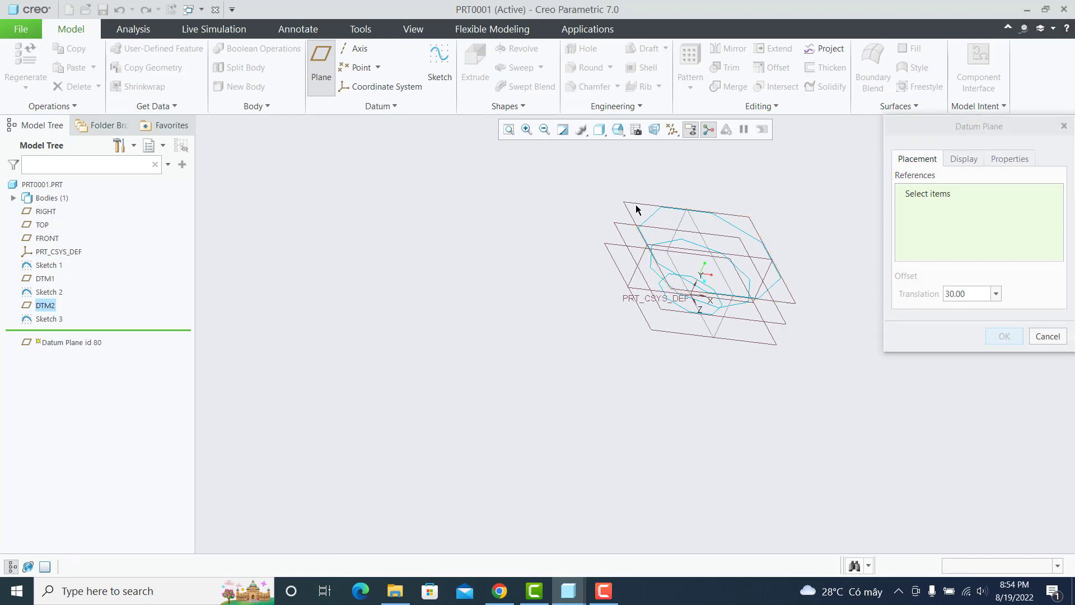
pyautogui.click(1002, 338)
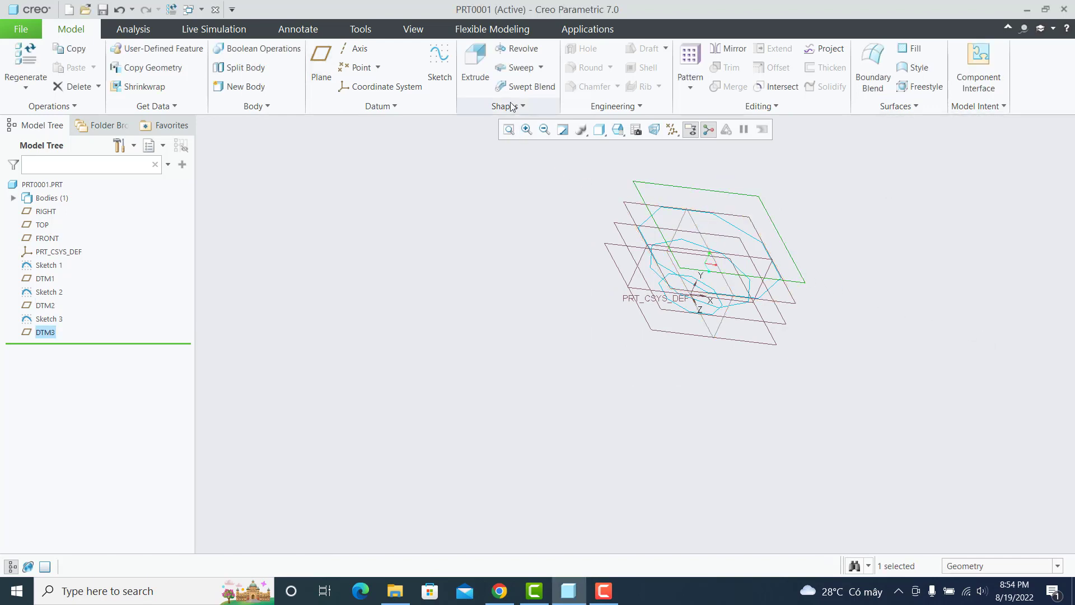
# Step: Sketch on DTM3 a larger octagon offset -45 from the middle octagon loop
pyautogui.click(439, 61)
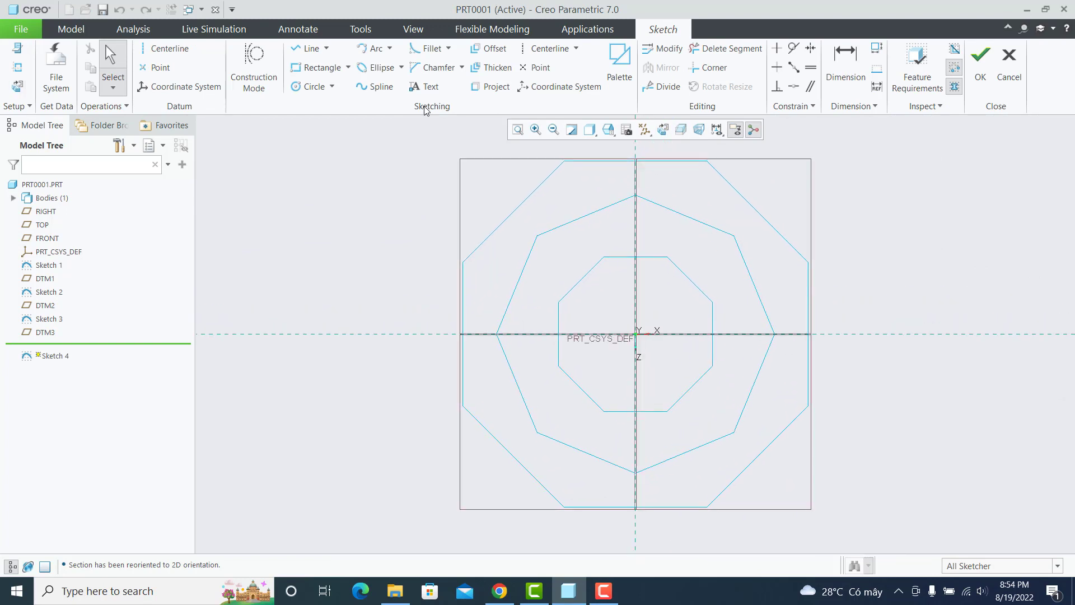
pyautogui.click(488, 48)
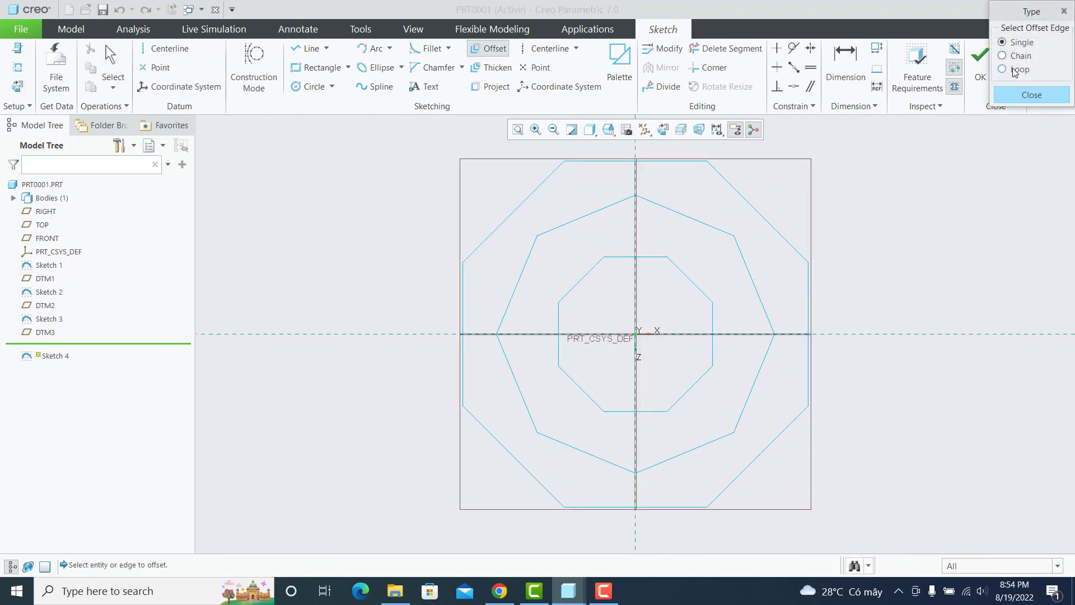
pyautogui.click(1002, 69)
pyautogui.click(700, 224)
pyautogui.write('-45')
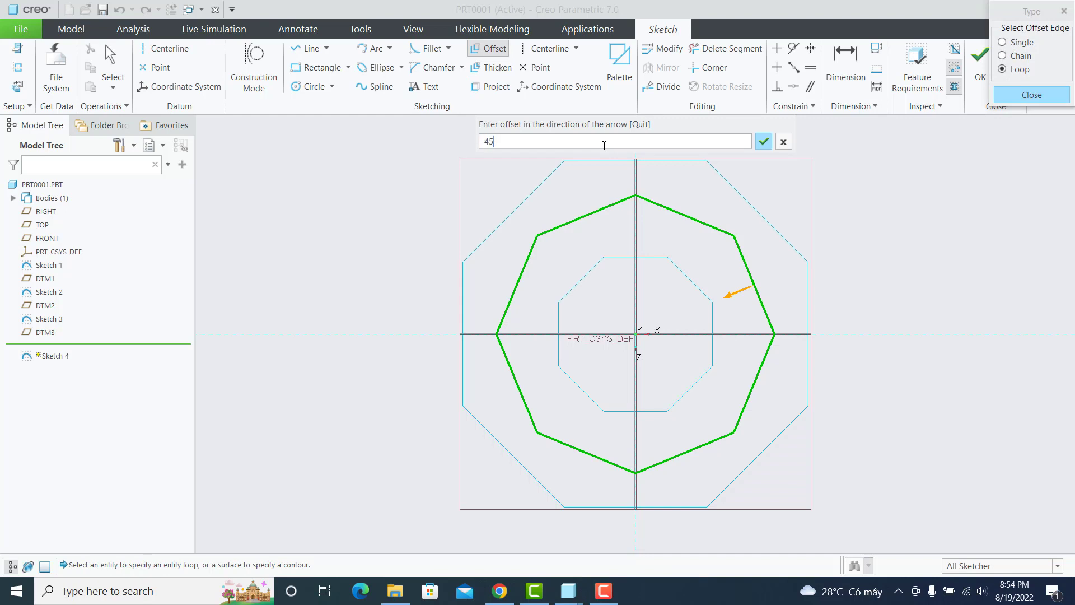
pyautogui.press('Return')
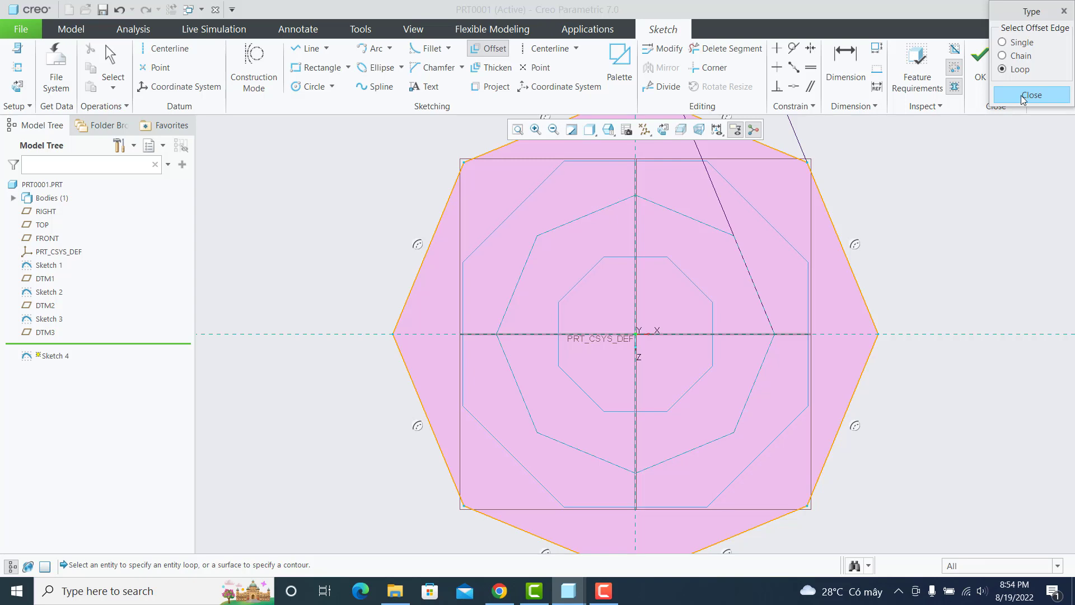
pyautogui.click(1024, 99)
# Step: Finish Sketch 4 and hide the DTM3, DTM2, DTM1 and TOP datum planes
pyautogui.click(979, 59)
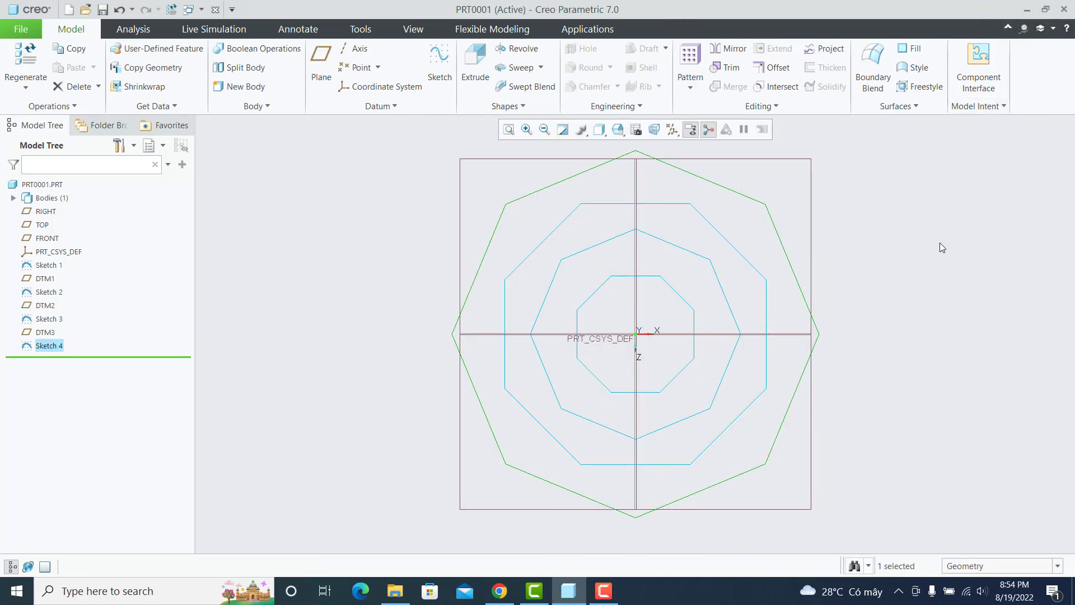
pyautogui.moveTo(803, 372)
pyautogui.mouseDown(button='middle')
pyautogui.moveTo(707, 323)
pyautogui.moveTo(734, 300)
pyautogui.mouseUp(button='middle')
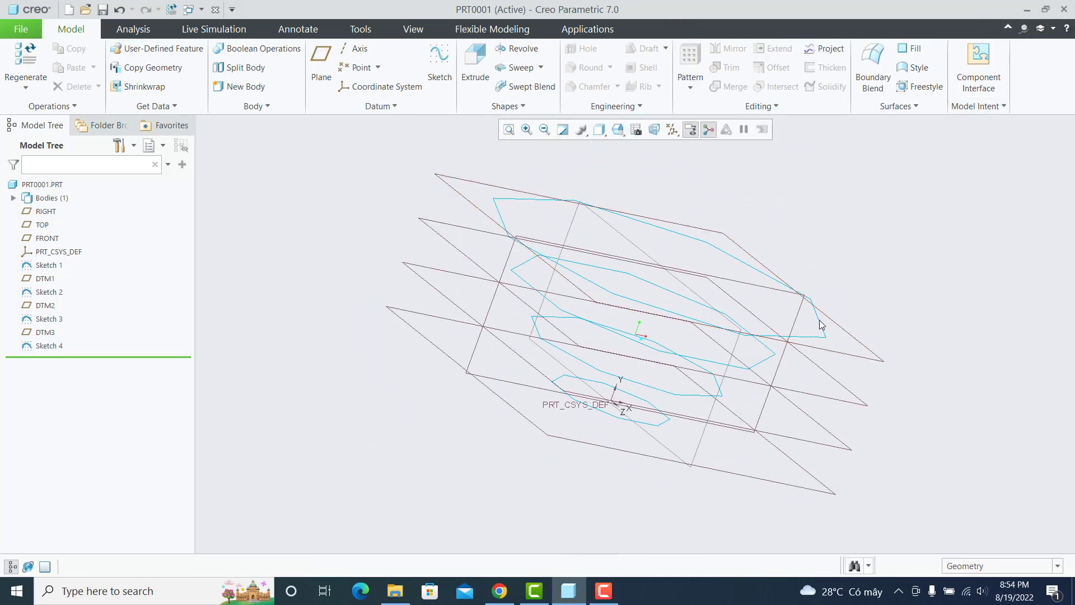
pyautogui.click(845, 356)
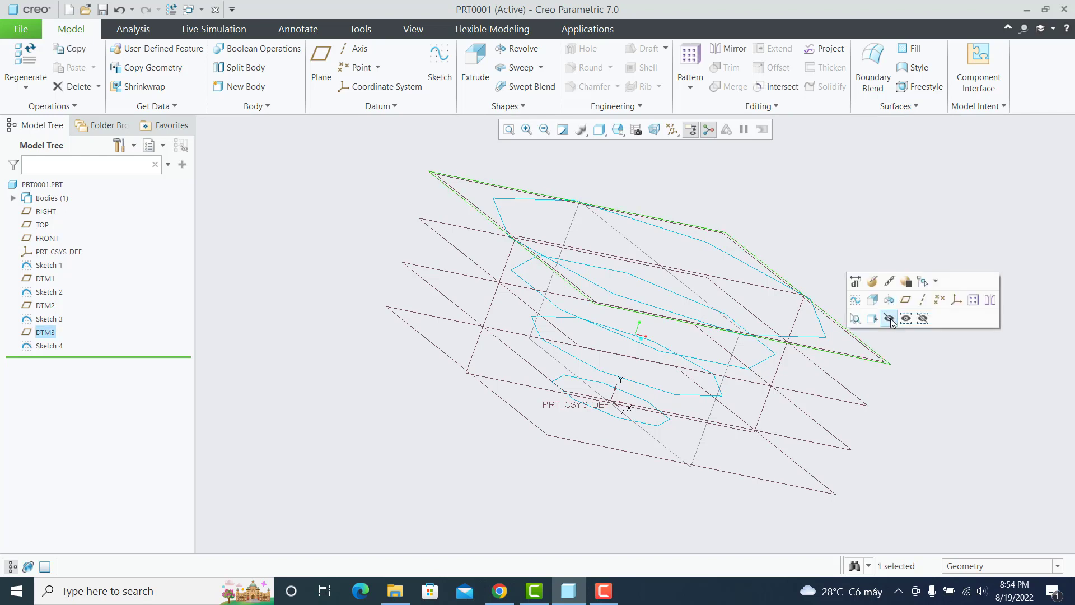
pyautogui.click(890, 313)
pyautogui.click(852, 404)
pyautogui.click(893, 365)
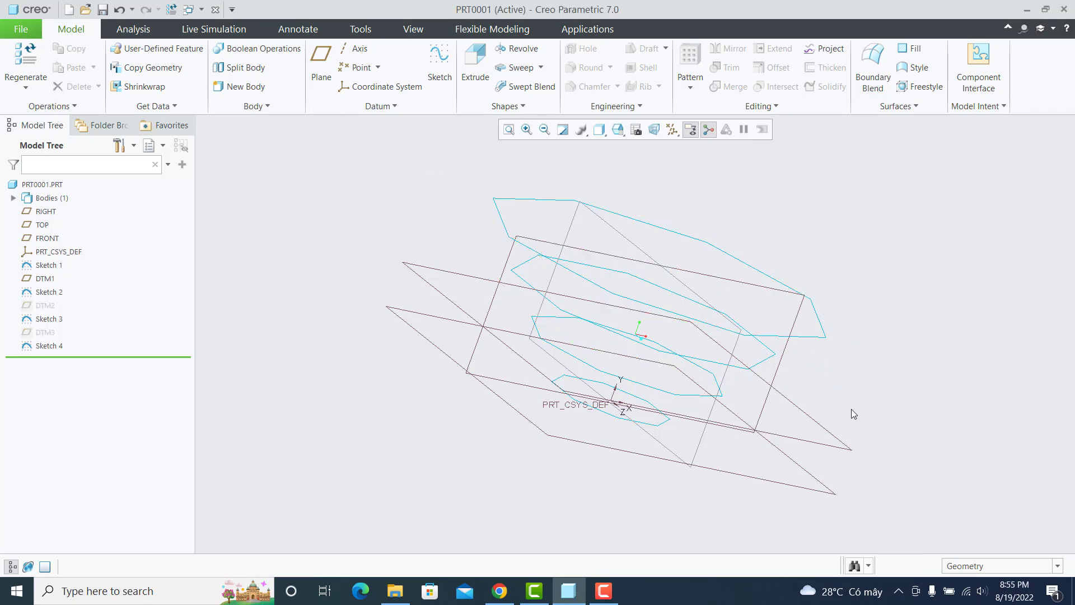
pyautogui.click(832, 445)
pyautogui.click(874, 405)
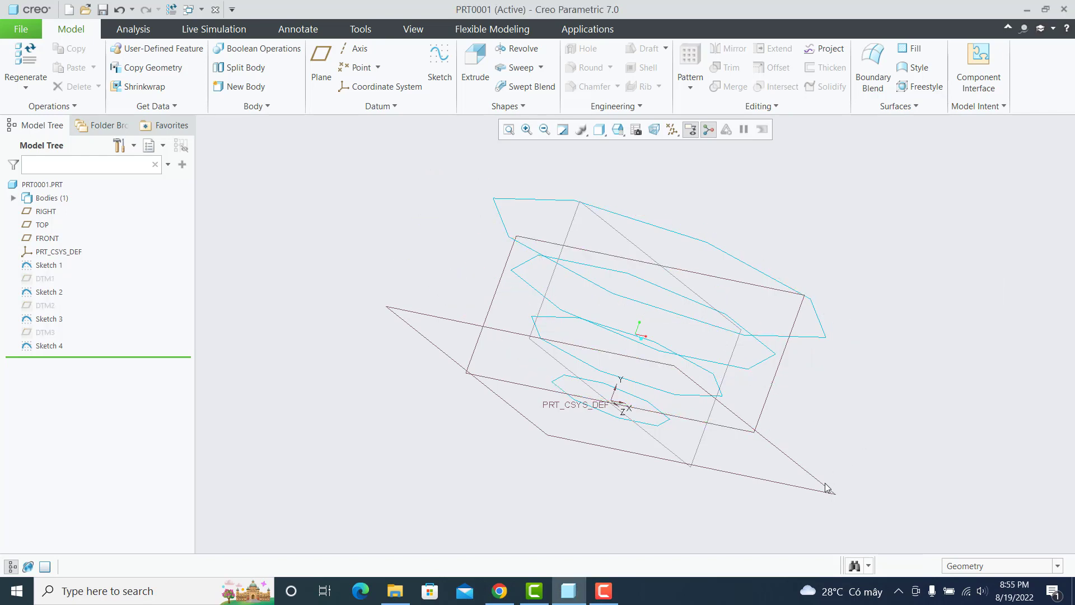
pyautogui.click(828, 491)
pyautogui.click(865, 450)
# Step: Save PRT0001, overwriting the existing prt0001.prt file
pyautogui.moveTo(773, 449)
pyautogui.mouseDown(button='middle')
pyautogui.moveTo(737, 372)
pyautogui.moveTo(585, 386)
pyautogui.moveTo(725, 351)
pyautogui.moveTo(724, 283)
pyautogui.moveTo(732, 295)
pyautogui.mouseUp(button='middle')
pyautogui.click(103, 10)
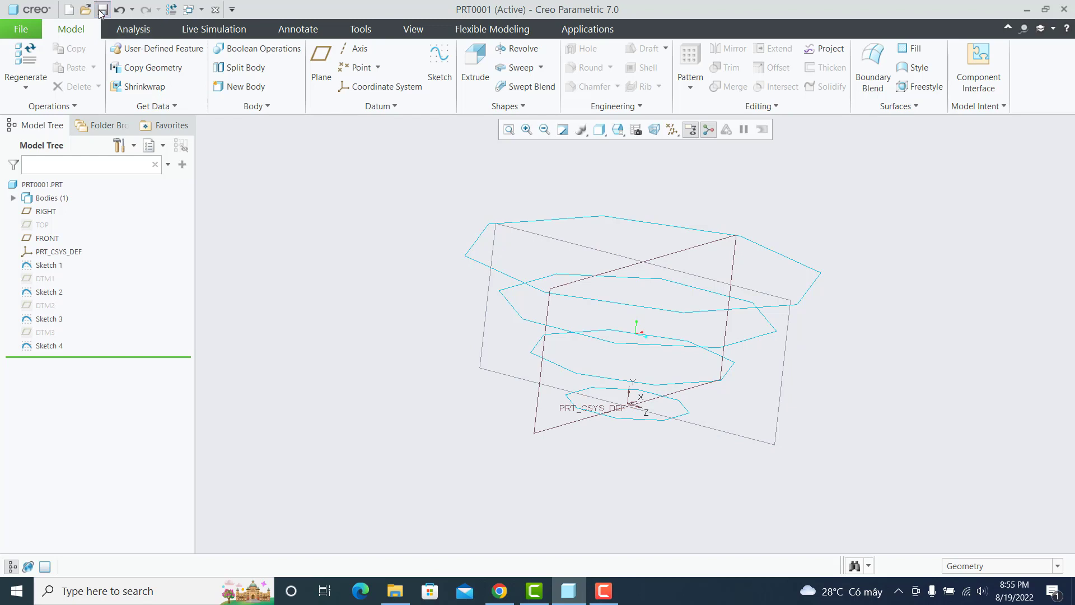
pyautogui.click(425, 518)
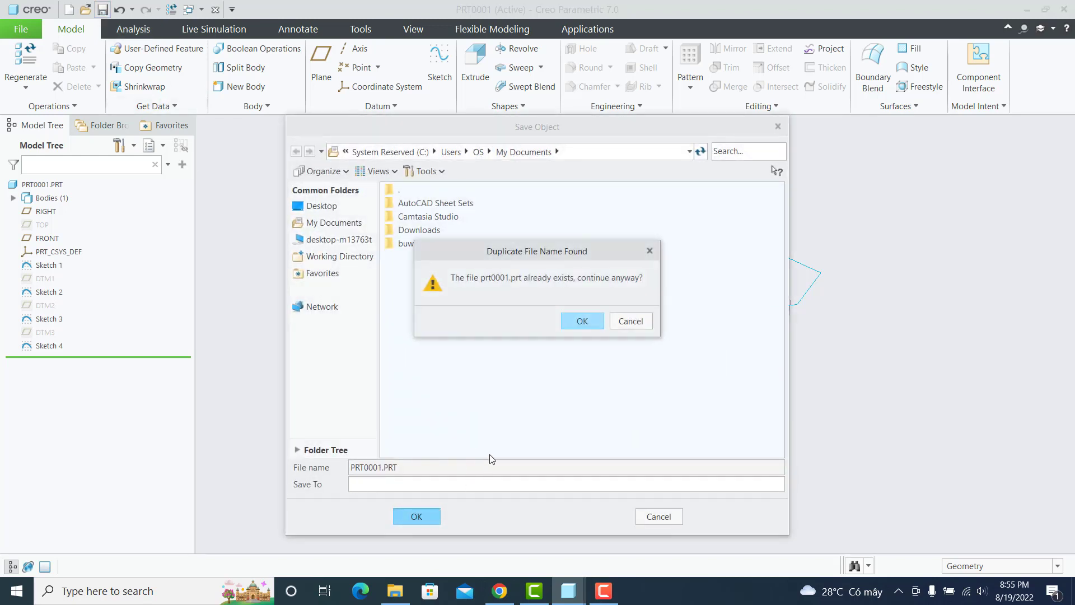
pyautogui.click(576, 321)
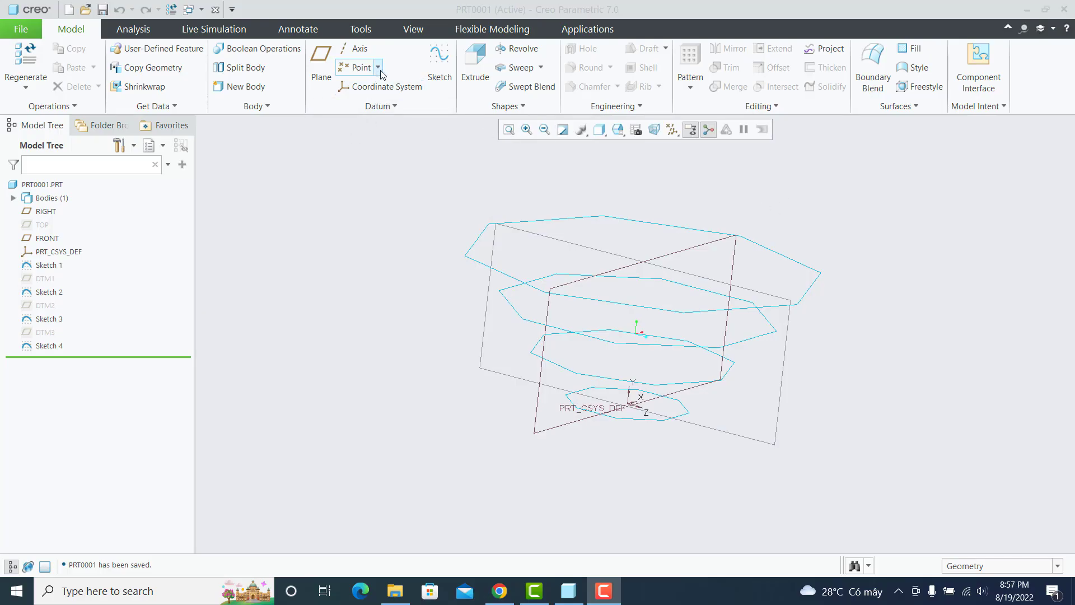
# Step: Draw Curve 1 through matching corners of all four octagons, smallest to largest, with straight connections
pyautogui.click(379, 107)
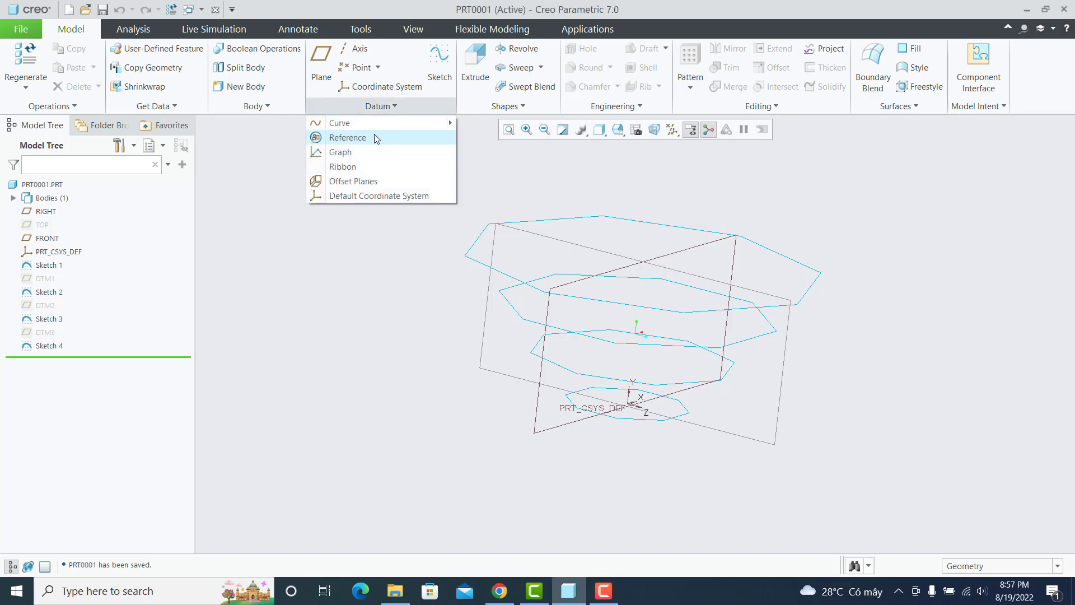
pyautogui.moveTo(340, 123)
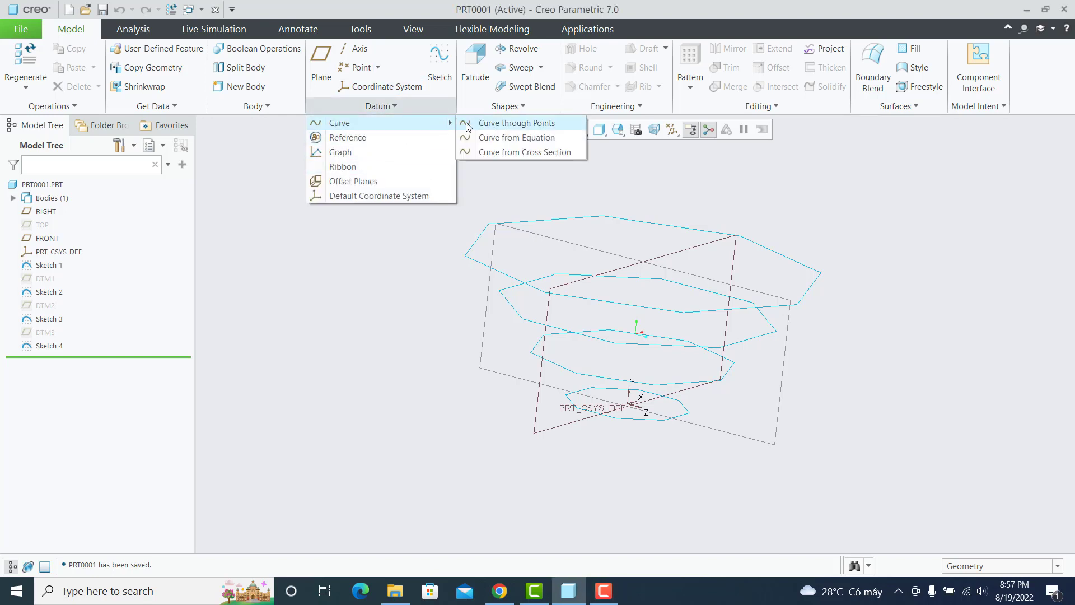
pyautogui.click(472, 124)
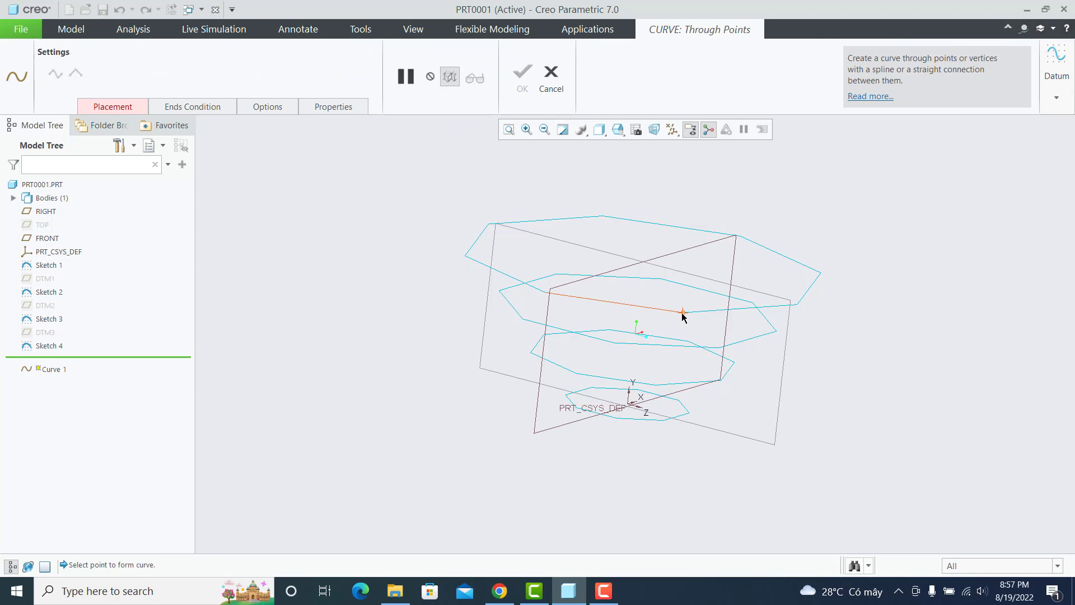
pyautogui.click(682, 313)
pyautogui.moveTo(630, 346); pyautogui.dragTo(603, 341, button='middle')
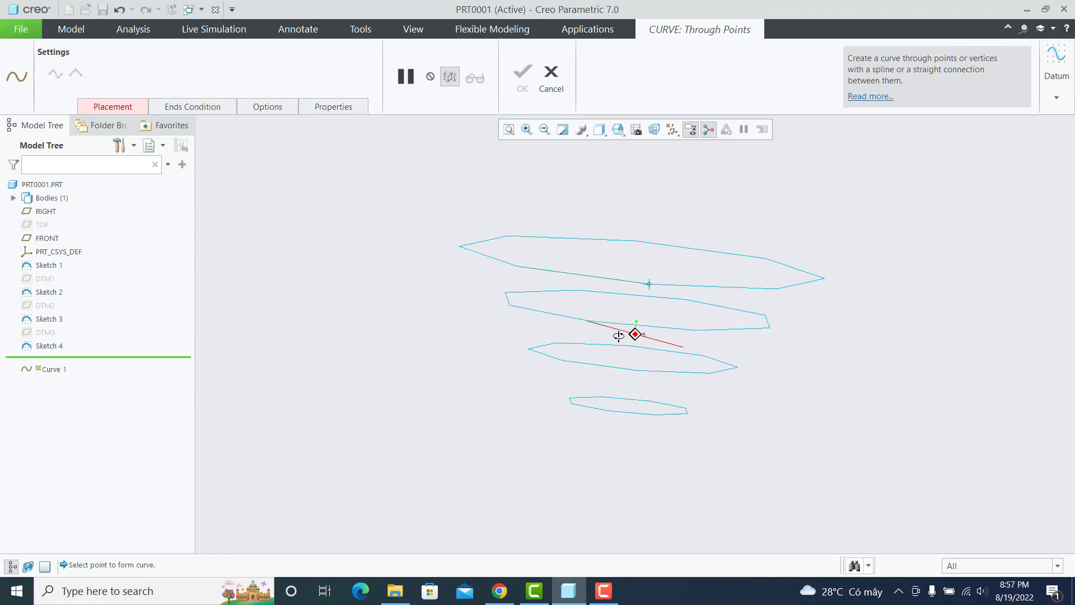
pyautogui.click(588, 333)
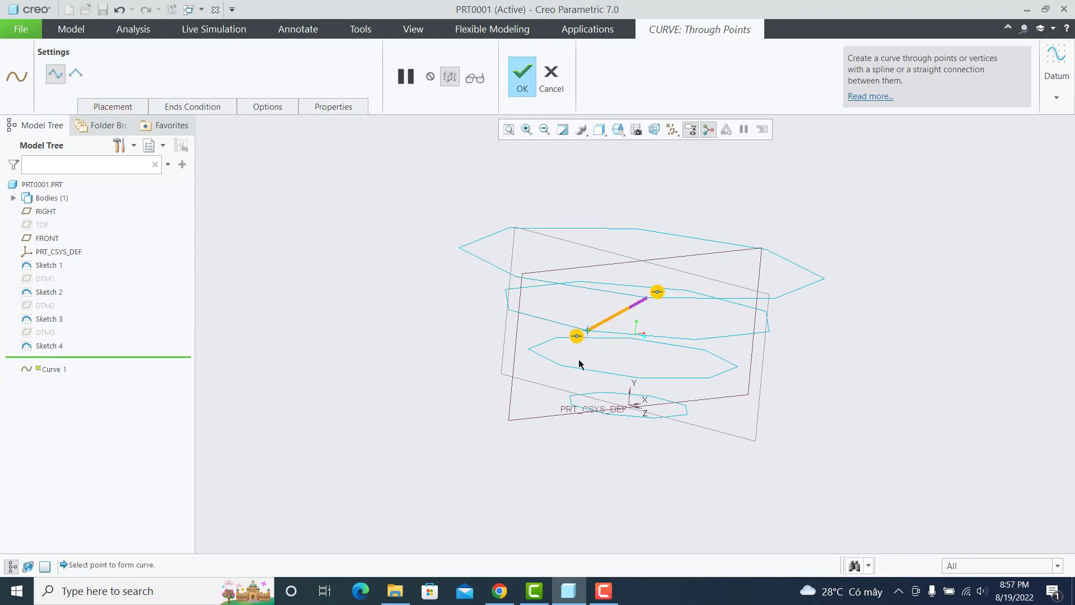
pyautogui.moveTo(581, 364)
pyautogui.mouseDown(button='middle')
pyautogui.moveTo(611, 382)
pyautogui.moveTo(610, 396)
pyautogui.moveTo(589, 355)
pyautogui.mouseUp(button='middle')
pyautogui.click(605, 384)
pyautogui.click(75, 78)
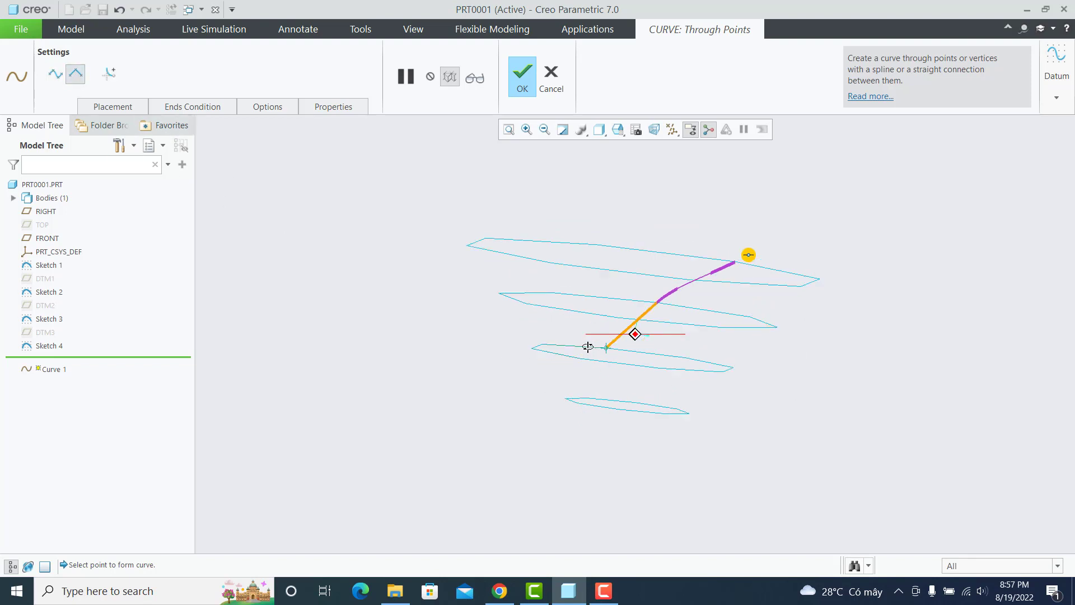
pyautogui.moveTo(594, 396)
pyautogui.mouseDown(button='middle')
pyautogui.moveTo(597, 423)
pyautogui.moveTo(633, 334)
pyautogui.moveTo(577, 259)
pyautogui.mouseUp(button='middle')
pyautogui.click(598, 418)
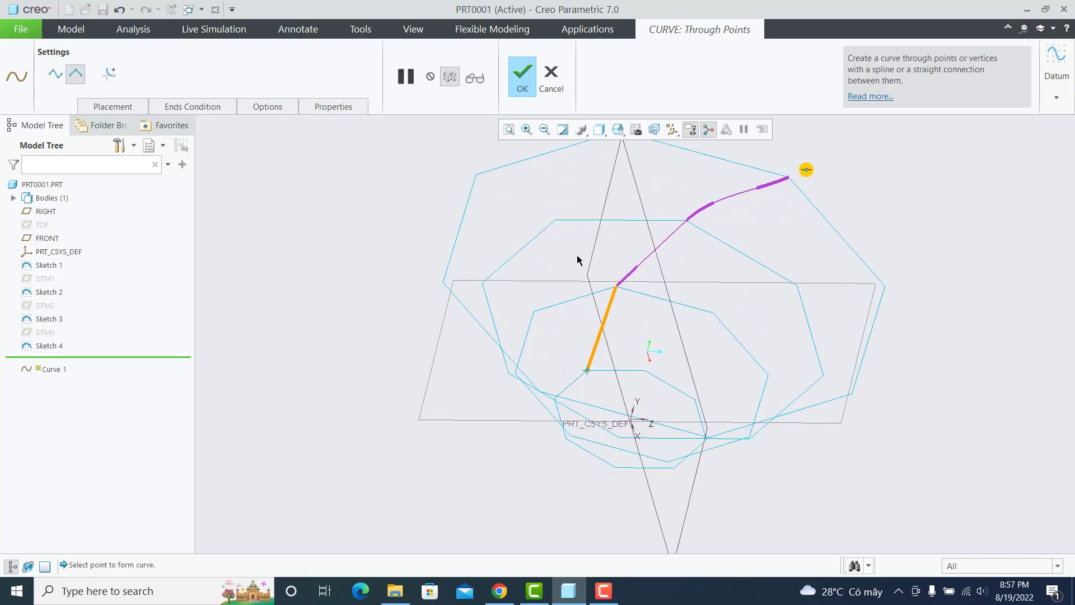
pyautogui.click(526, 84)
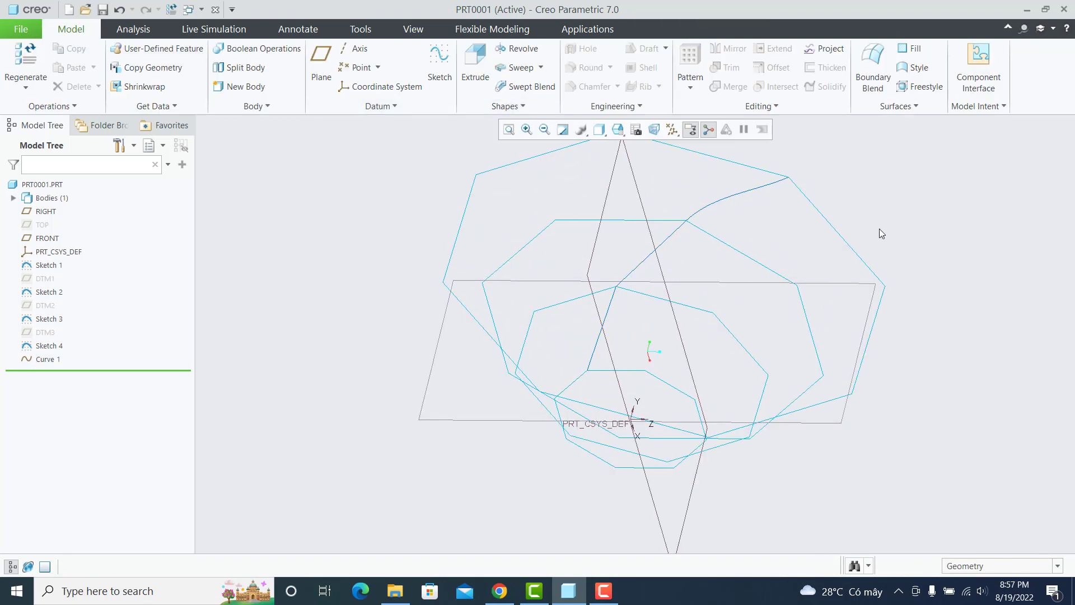
# Step: Turn off datum plane display
pyautogui.moveTo(879, 228); pyautogui.dragTo(880, 266, button='middle')
pyautogui.moveTo(765, 294)
pyautogui.mouseDown(button='middle')
pyautogui.moveTo(763, 307)
pyautogui.moveTo(794, 305)
pyautogui.mouseUp(button='middle')
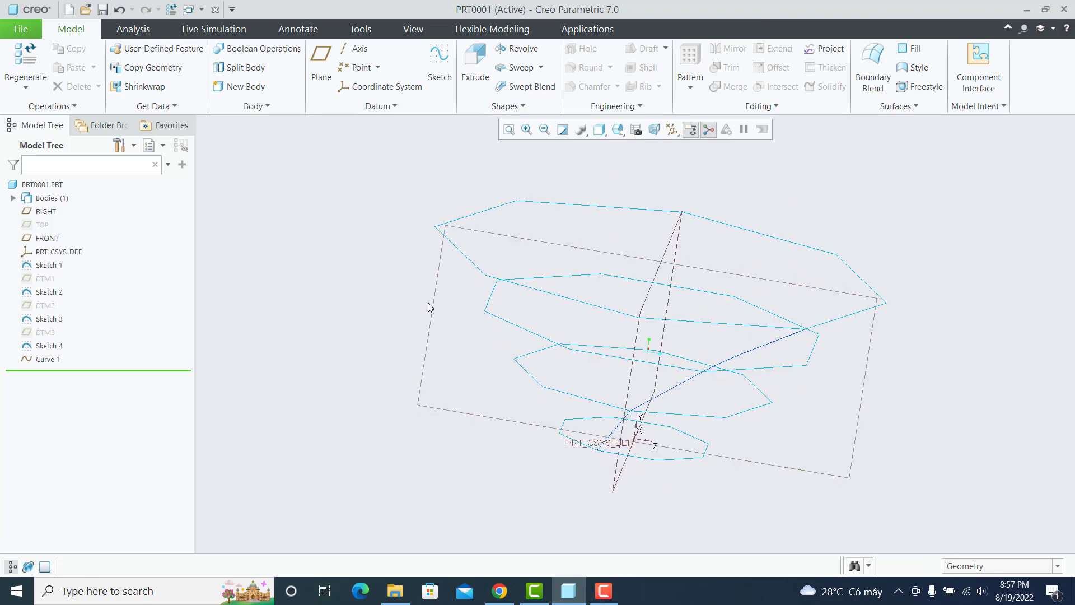
pyautogui.click(672, 129)
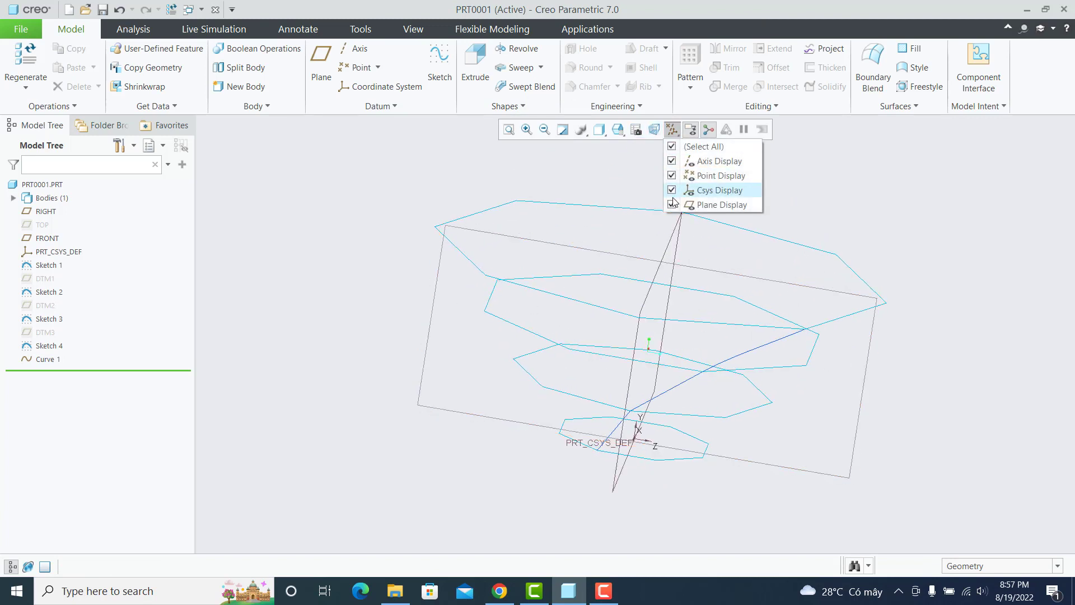
pyautogui.click(671, 204)
pyautogui.moveTo(845, 299)
pyautogui.mouseDown(button='middle')
pyautogui.moveTo(799, 271)
pyautogui.moveTo(749, 306)
pyautogui.mouseUp(button='middle')
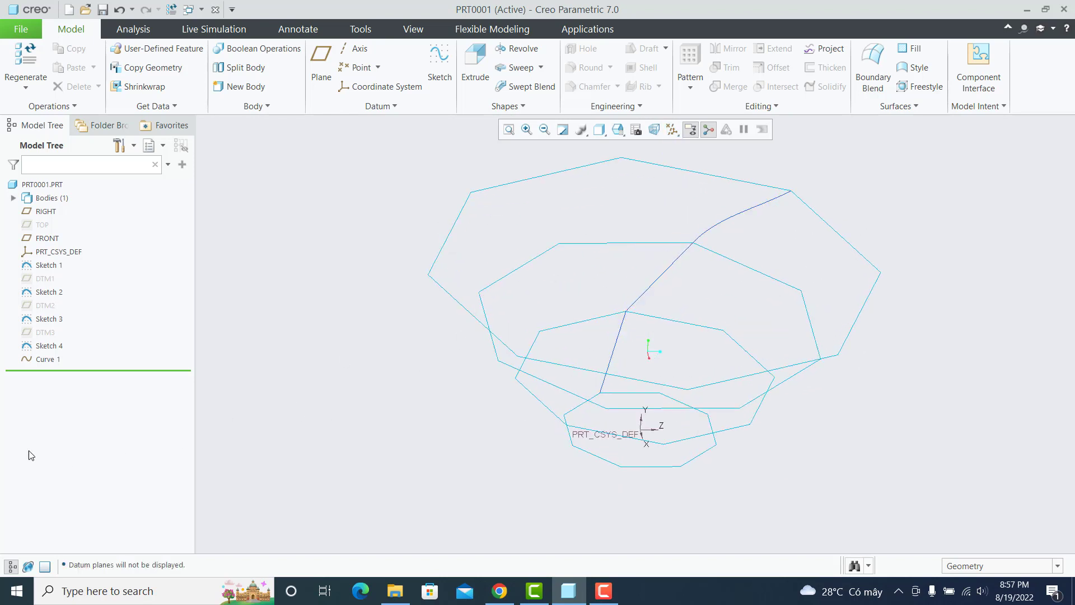
# Step: Redefine Curve 1 so its upper segments between octagon corners are straight
pyautogui.click(51, 363)
pyautogui.click(73, 284)
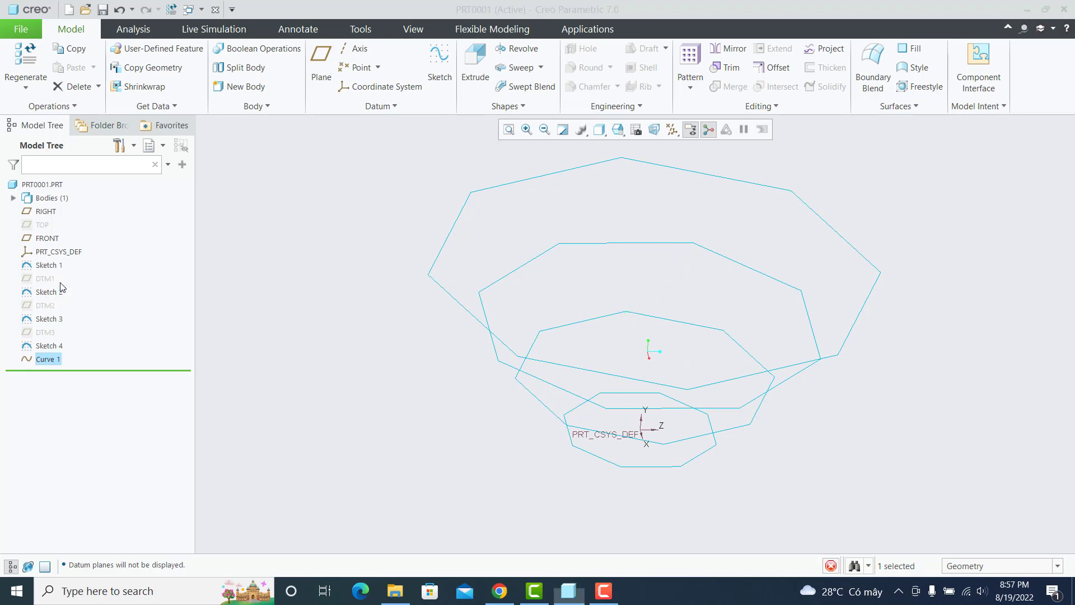
pyautogui.moveTo(724, 235); pyautogui.dragTo(718, 234, button='middle')
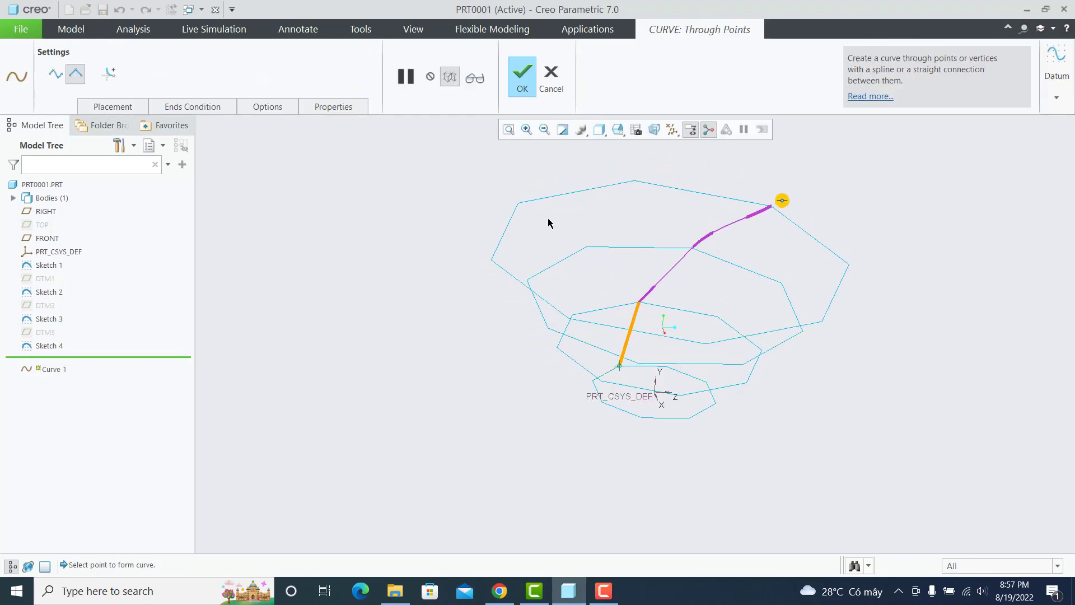
pyautogui.click(759, 218)
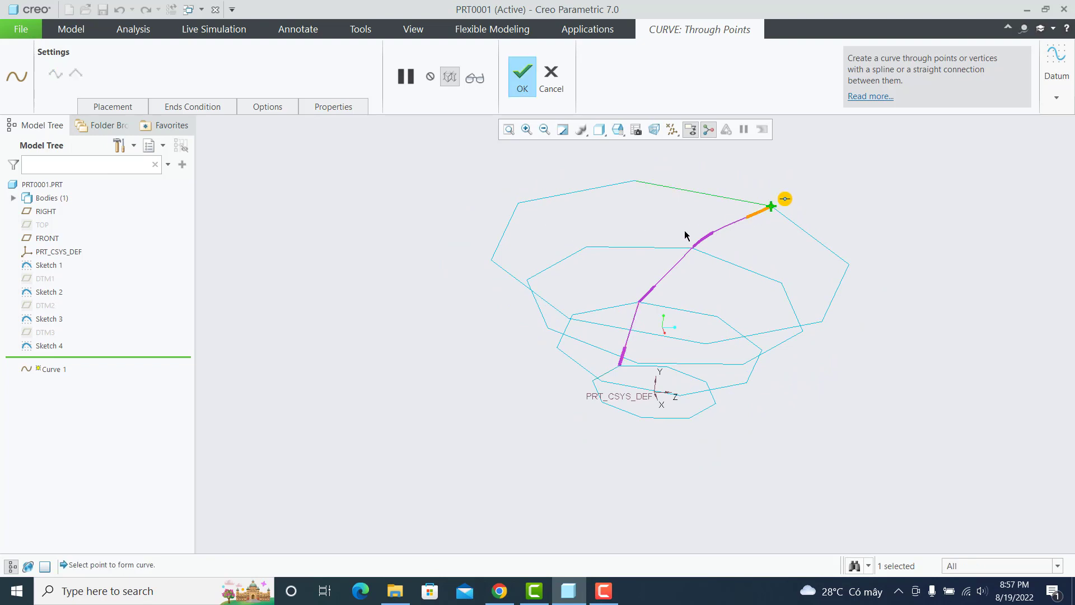
pyautogui.click(708, 241)
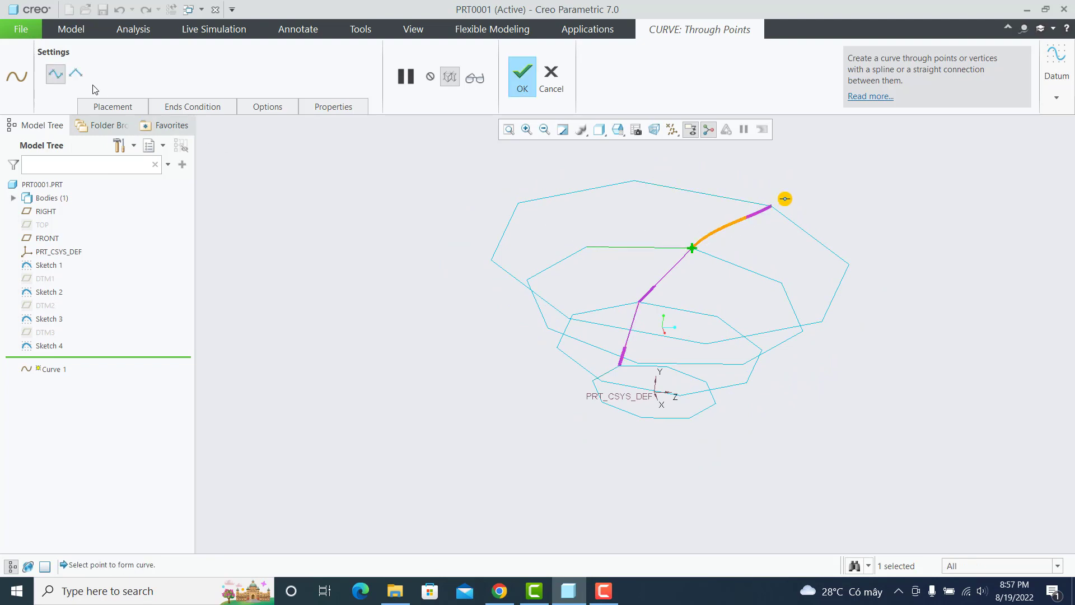
pyautogui.click(76, 73)
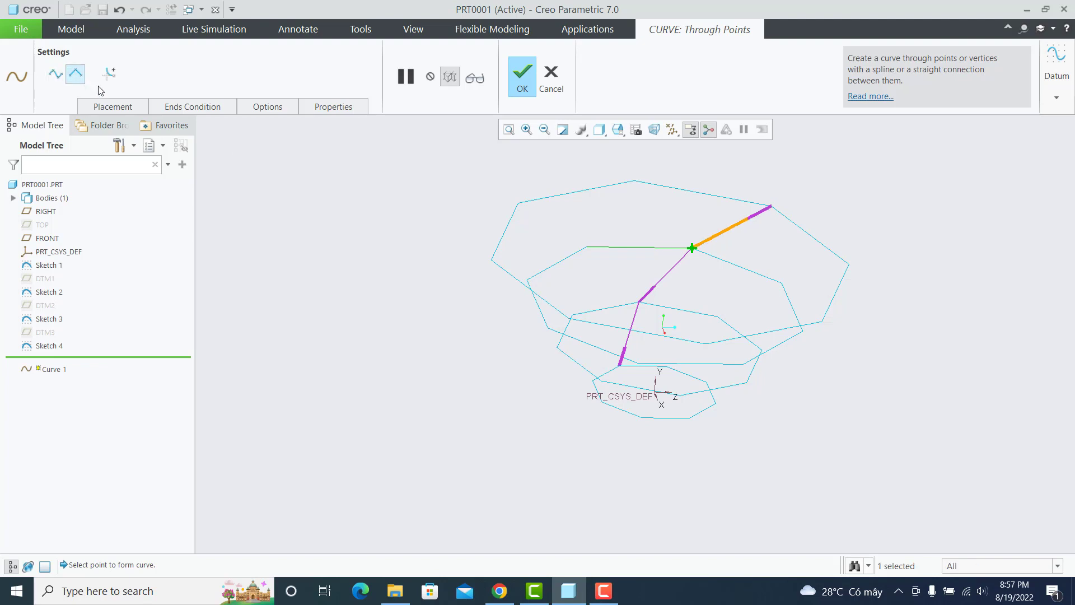
pyautogui.click(531, 85)
pyautogui.moveTo(837, 266)
pyautogui.mouseDown(button='middle')
pyautogui.moveTo(829, 272)
pyautogui.moveTo(868, 234)
pyautogui.moveTo(859, 250)
pyautogui.mouseUp(button='middle')
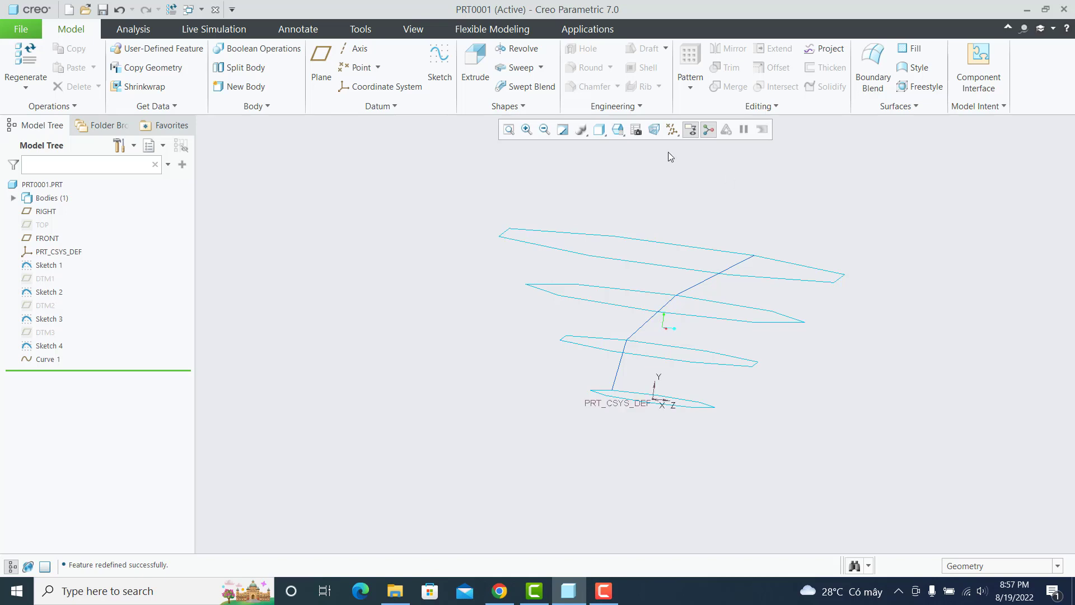
# Step: Draw Curve 2 with straight segments through octagon vertices, from the largest octagon downward
pyautogui.click(394, 103)
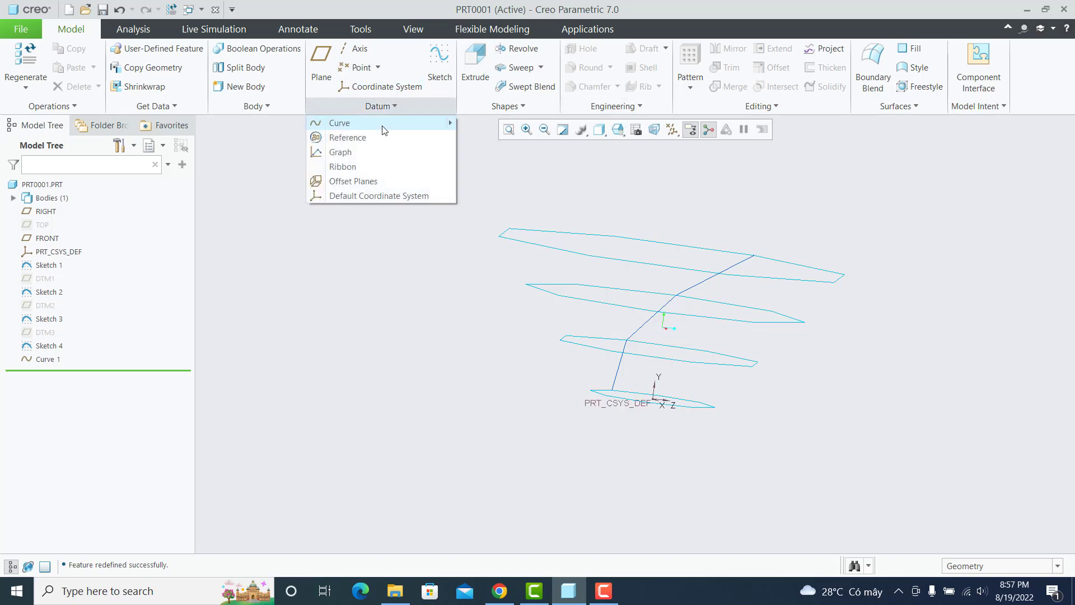
pyautogui.moveTo(339, 122)
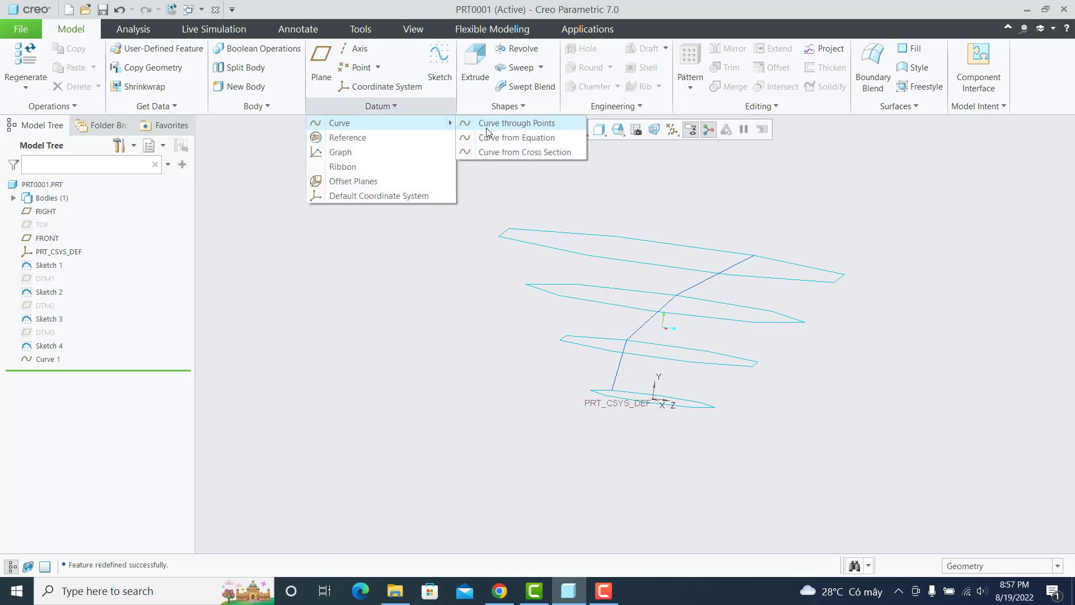
pyautogui.click(495, 123)
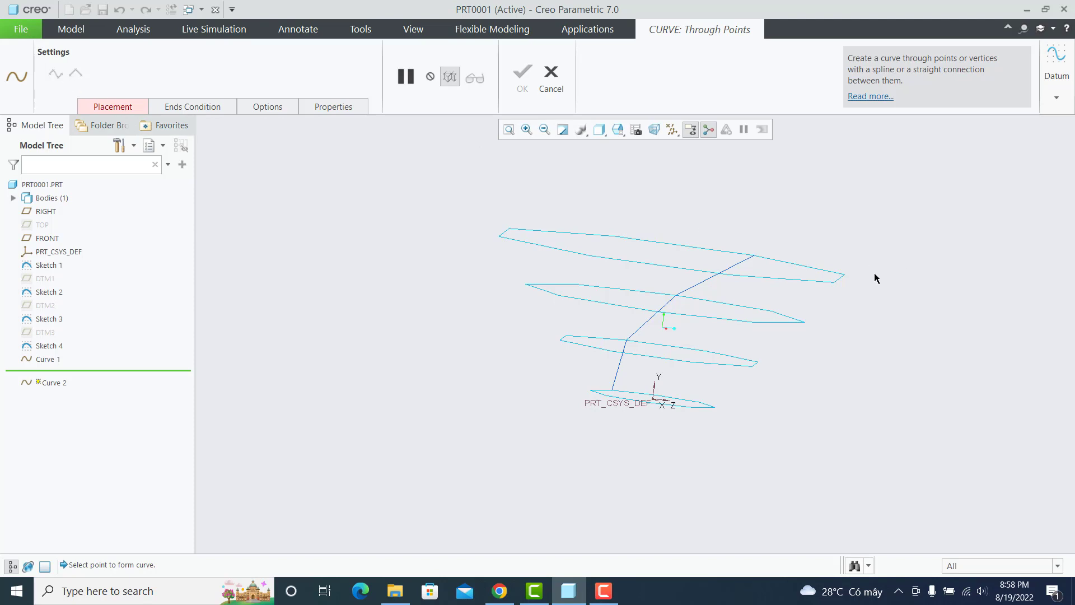
pyautogui.moveTo(876, 278); pyautogui.dragTo(856, 294, button='middle')
pyautogui.click(822, 303)
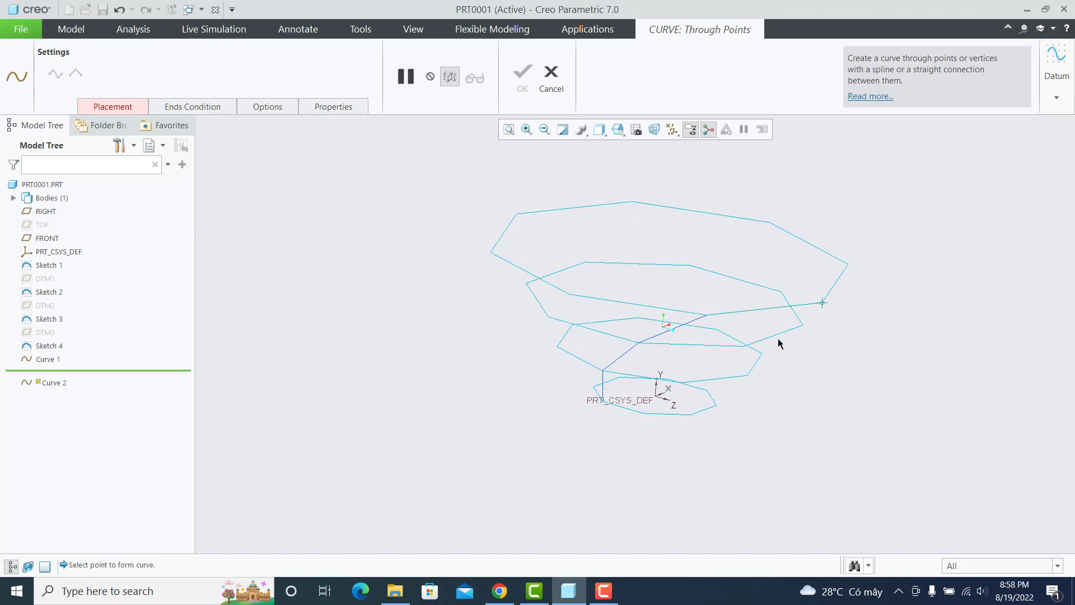
pyautogui.moveTo(760, 340); pyautogui.dragTo(761, 290, button='middle')
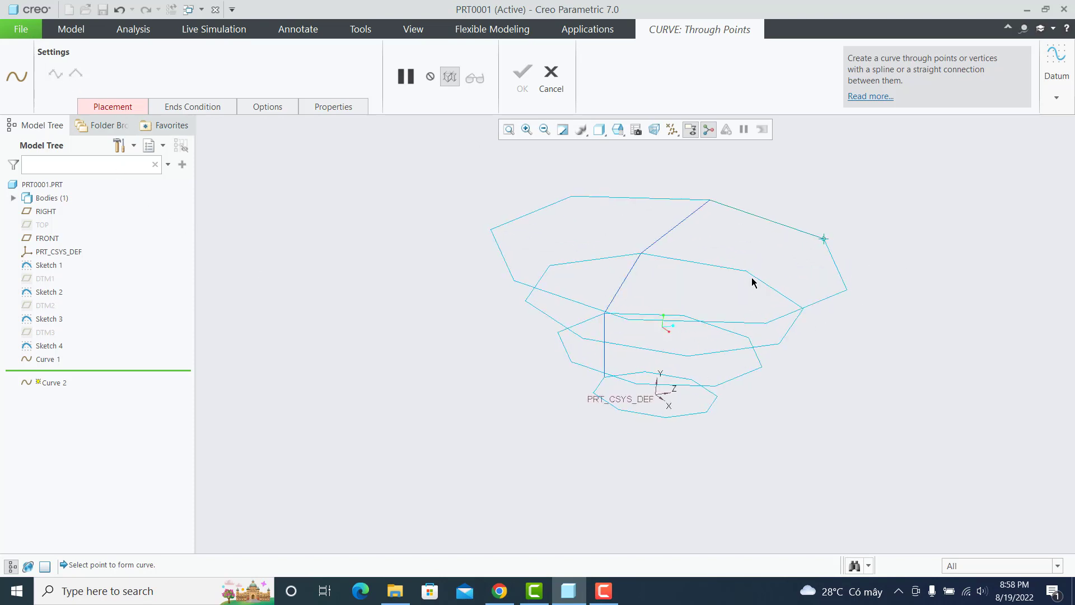
pyautogui.click(745, 273)
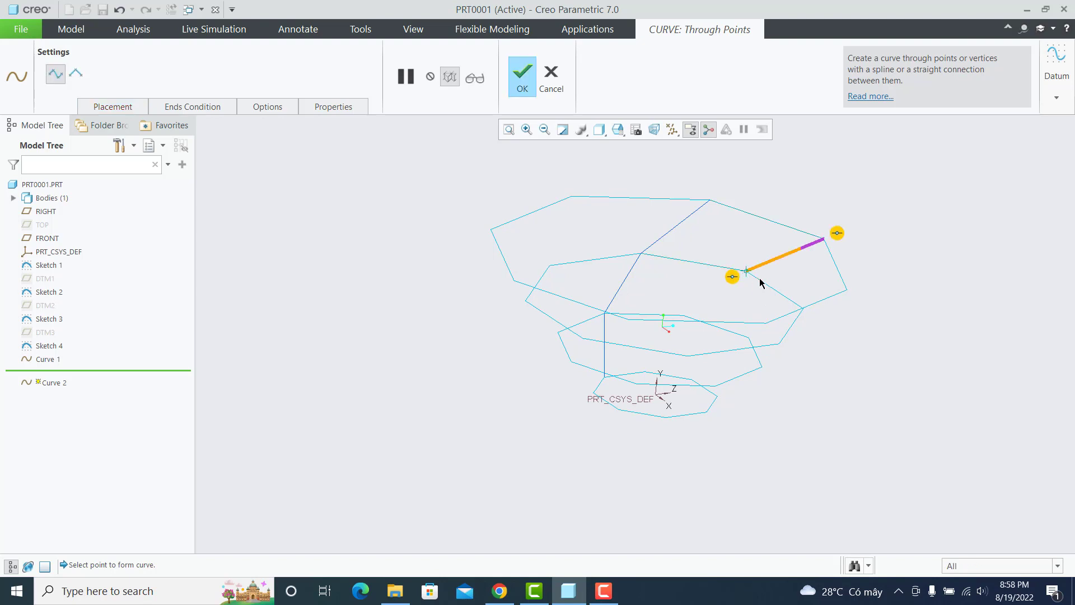
pyautogui.click(76, 74)
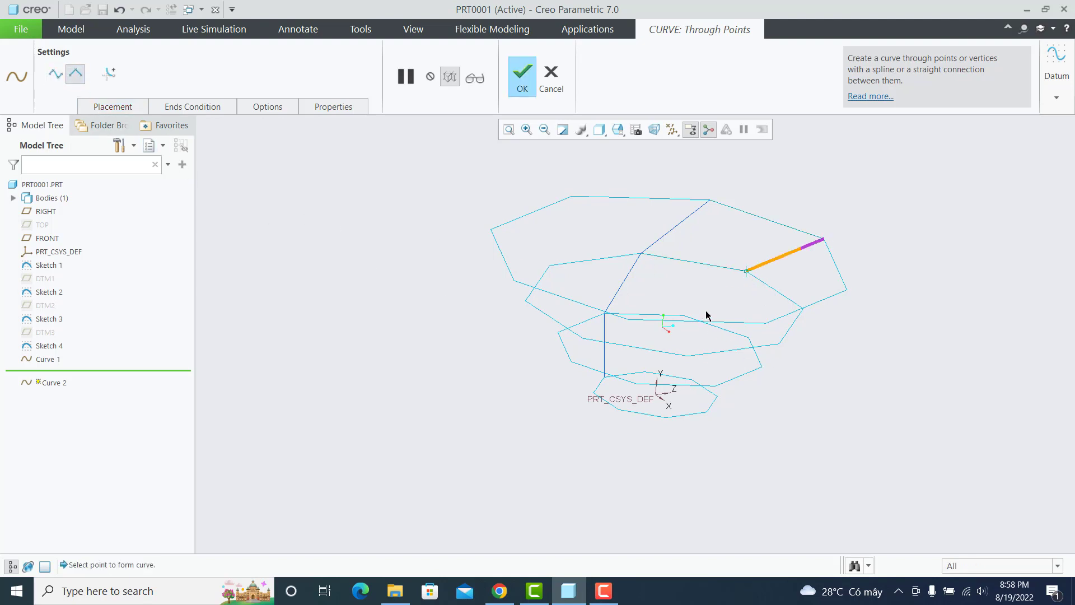
pyautogui.moveTo(707, 315); pyautogui.dragTo(722, 285, button='middle')
pyautogui.click(709, 276)
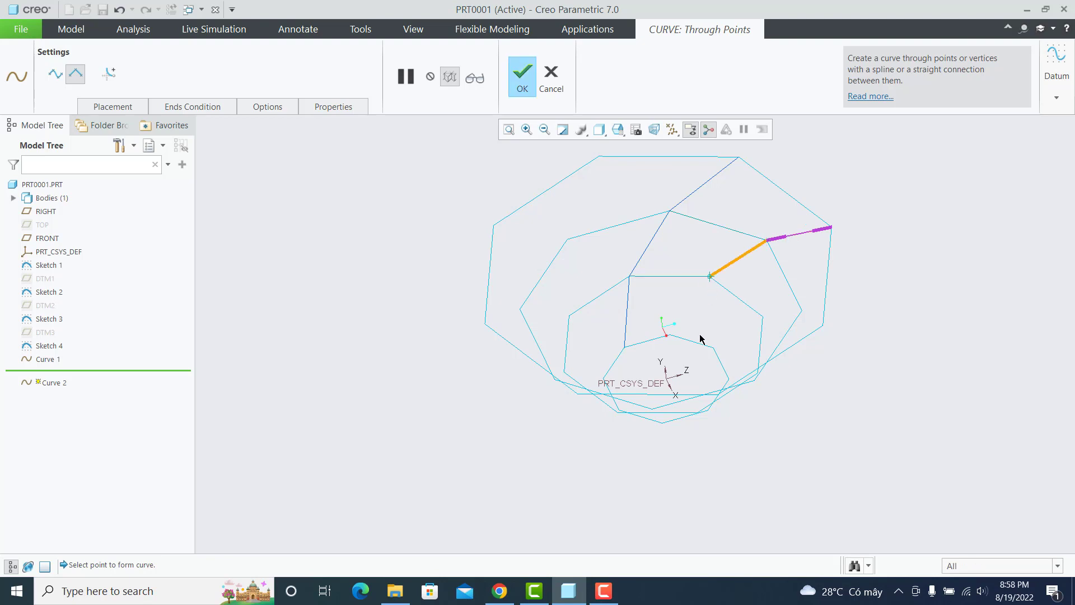
pyautogui.click(669, 335)
pyautogui.moveTo(699, 324); pyautogui.dragTo(712, 345, button='middle')
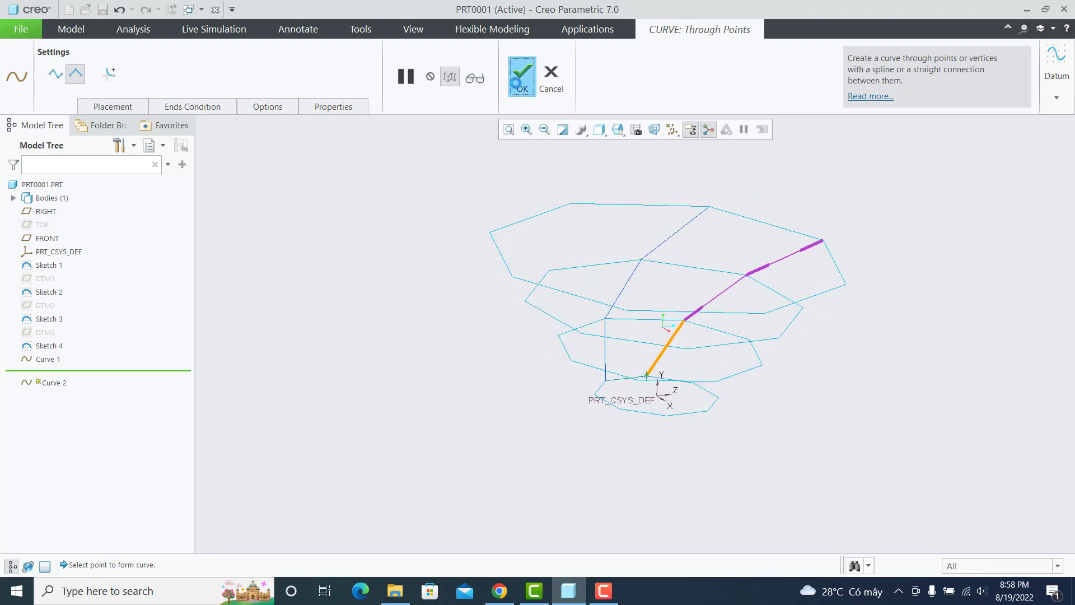
pyautogui.moveTo(831, 239)
pyautogui.mouseDown(button='middle')
pyautogui.moveTo(770, 240)
pyautogui.moveTo(804, 271)
pyautogui.moveTo(823, 230)
pyautogui.moveTo(843, 263)
pyautogui.moveTo(795, 241)
pyautogui.mouseUp(button='middle')
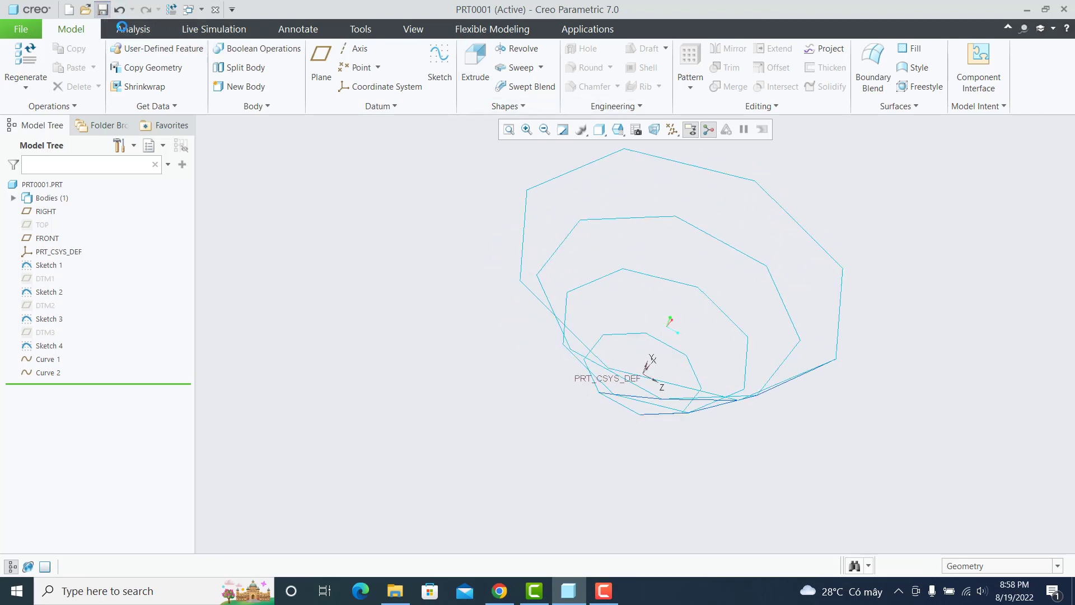
pyautogui.moveTo(690, 317)
pyautogui.mouseDown(button='middle')
pyautogui.moveTo(706, 278)
pyautogui.moveTo(739, 259)
pyautogui.moveTo(740, 247)
pyautogui.moveTo(742, 273)
pyautogui.moveTo(753, 280)
pyautogui.mouseUp(button='middle')
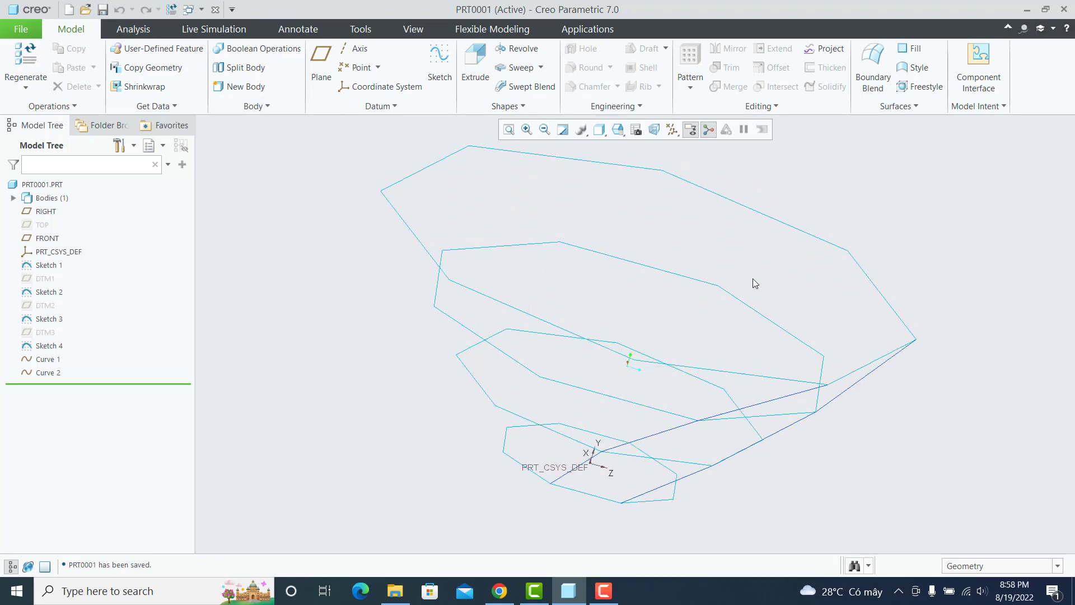
# Step: Start a boundary blend using the four octagon sketches, top to bottom, as first-direction chains
pyautogui.click(867, 69)
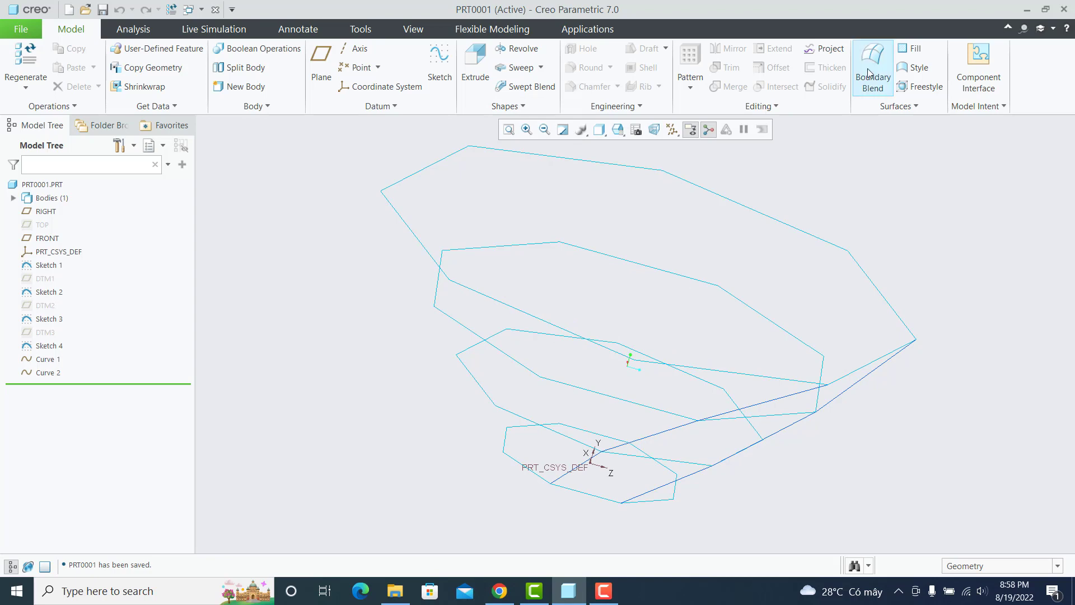
pyautogui.moveTo(838, 207); pyautogui.dragTo(838, 210, button='middle')
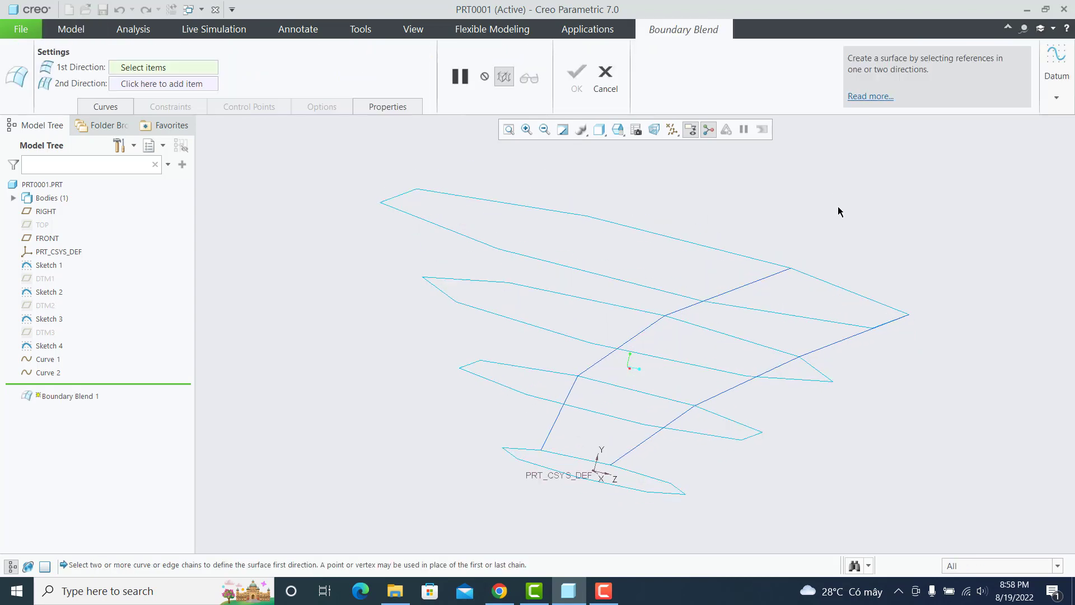
pyautogui.click(818, 280)
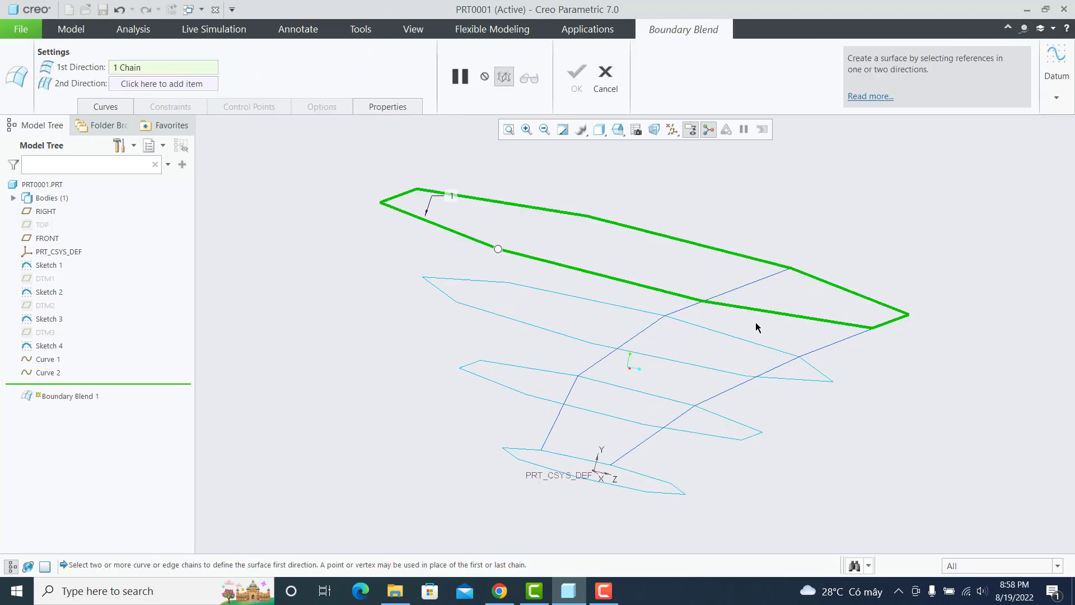
pyautogui.keyDown('ctrl'); pyautogui.click(711, 334); pyautogui.keyUp('ctrl')
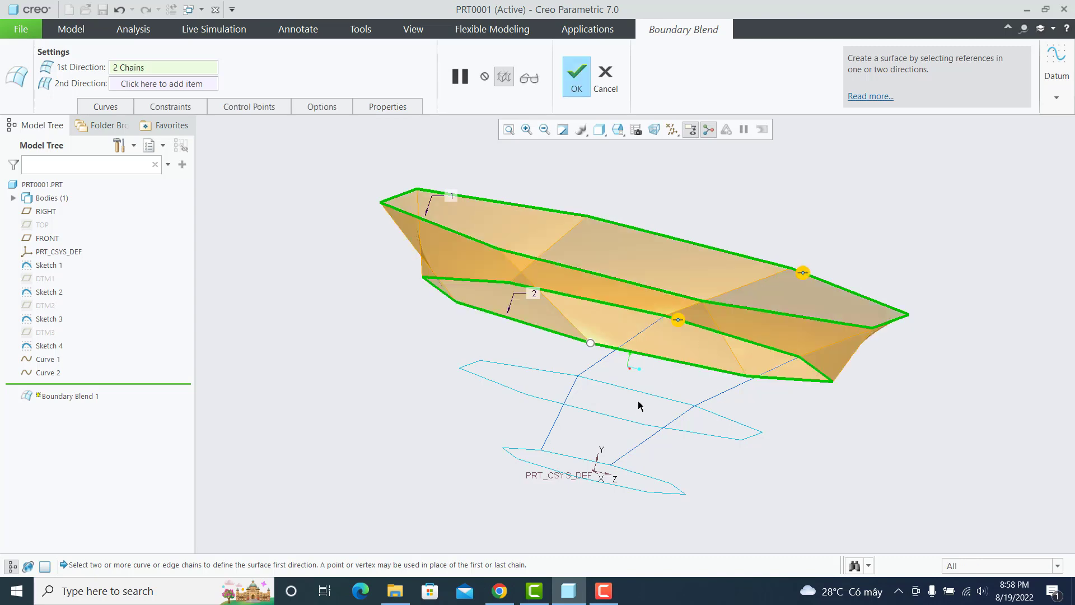
pyautogui.keyDown('ctrl'); pyautogui.click(618, 388); pyautogui.keyUp('ctrl')
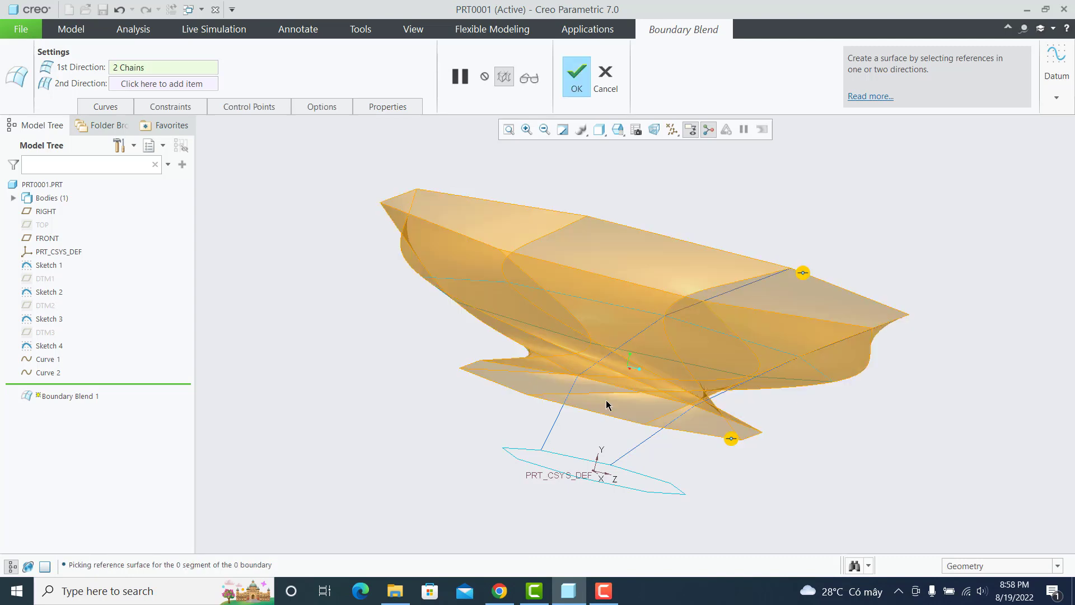
pyautogui.keyDown('ctrl'); pyautogui.click(566, 453); pyautogui.keyUp('ctrl')
pyautogui.moveTo(567, 454); pyautogui.dragTo(627, 365, button='middle')
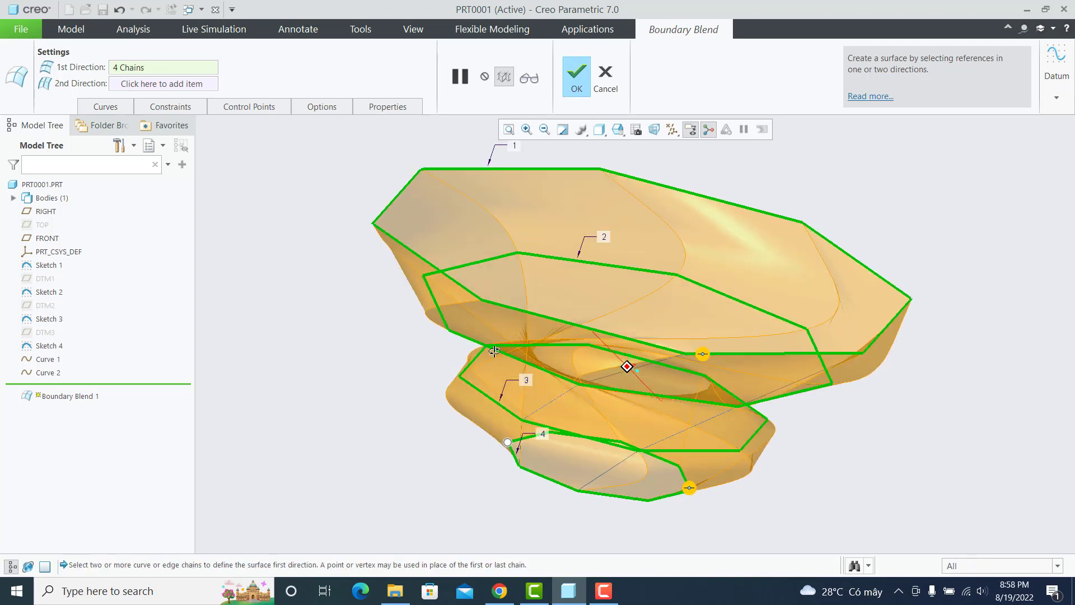
# Step: Add Curve 1 and Curve 2 as second-direction chains and complete Boundary Blend 1
pyautogui.click(164, 83)
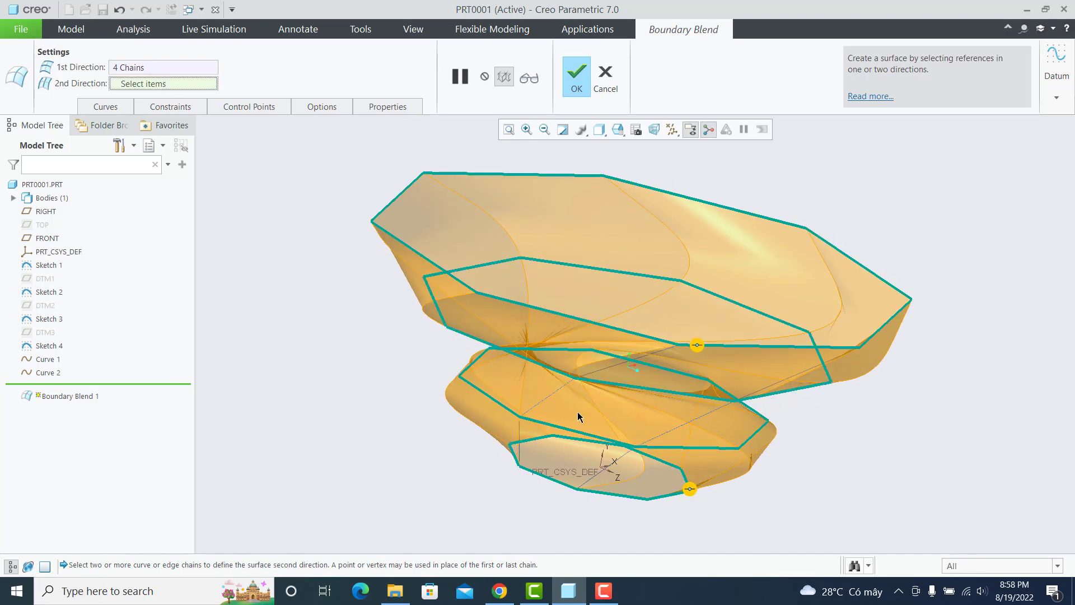
pyautogui.click(612, 367)
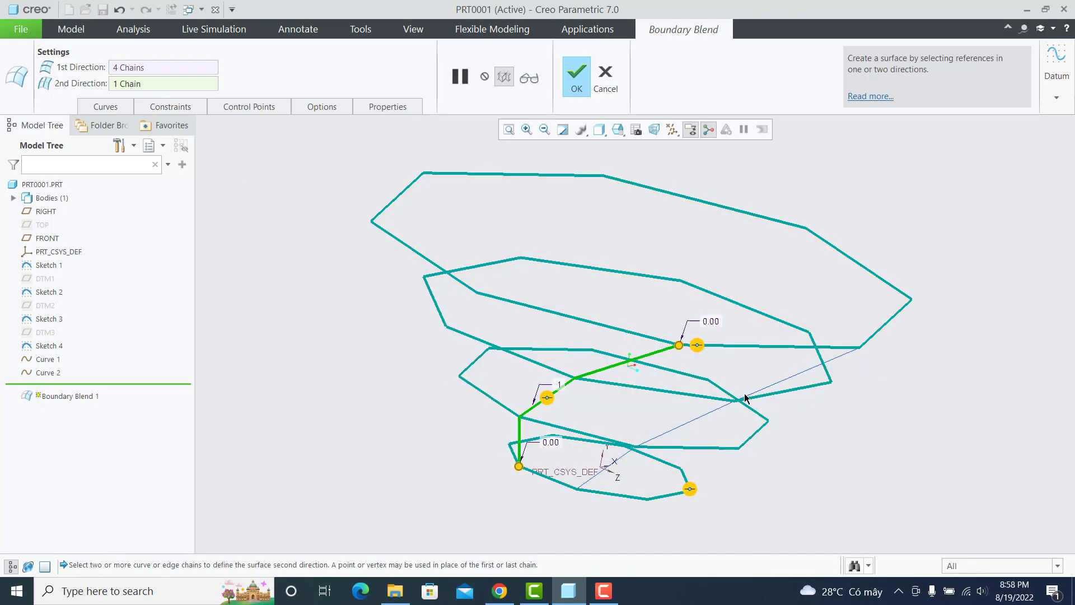
pyautogui.keyDown('ctrl'); pyautogui.click(781, 387); pyautogui.keyUp('ctrl')
pyautogui.moveTo(780, 386); pyautogui.dragTo(673, 359, button='middle')
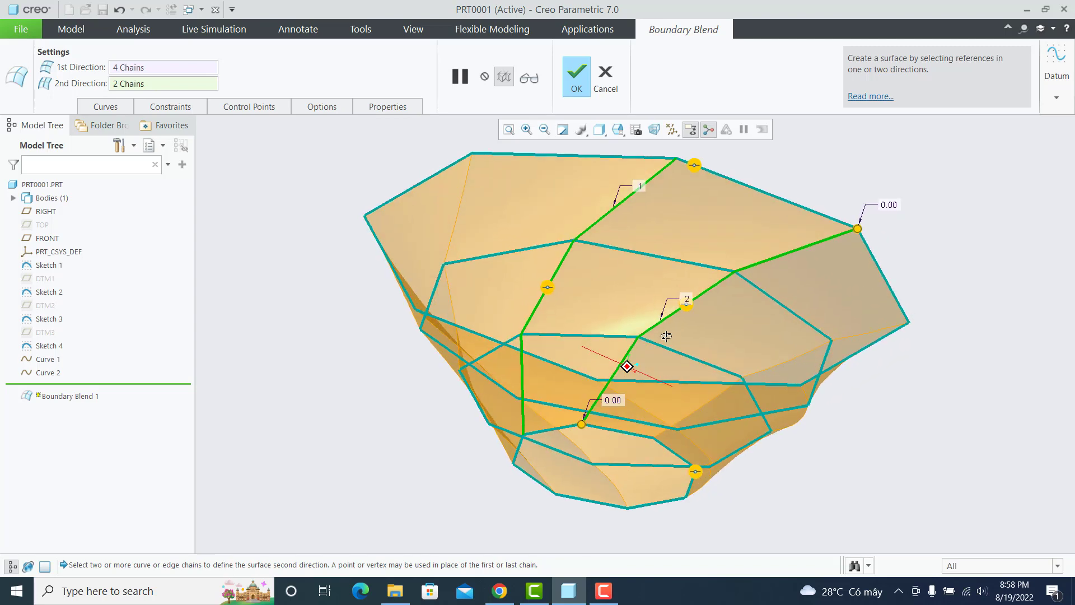
pyautogui.click(567, 77)
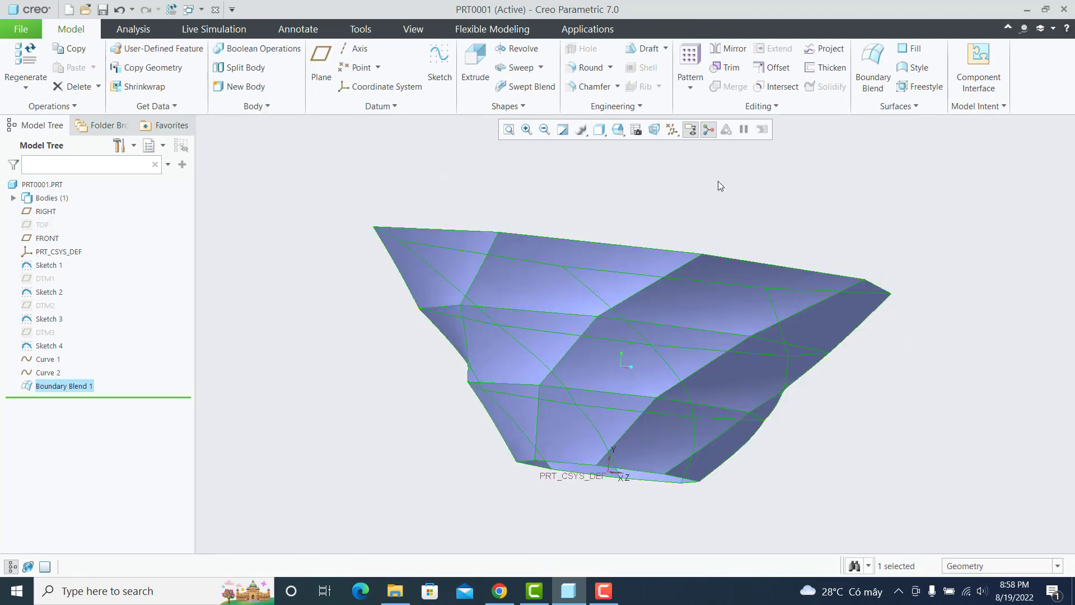
# Step: Cap the bottom octagon, Sketch 1, with a flat Fill surface
pyautogui.moveTo(698, 243); pyautogui.dragTo(679, 207, button='middle')
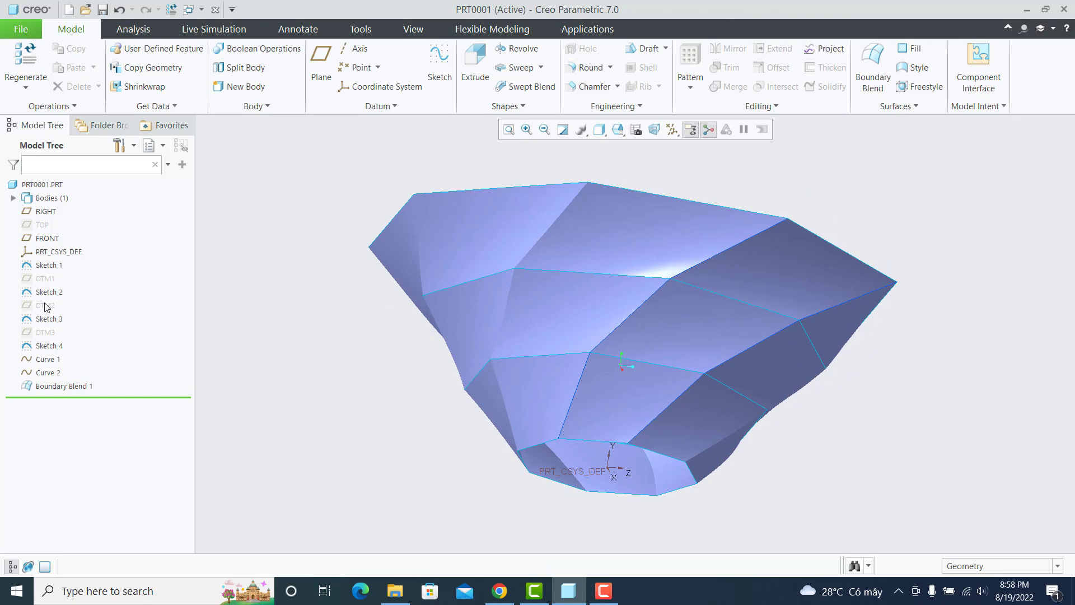
pyautogui.click(49, 267)
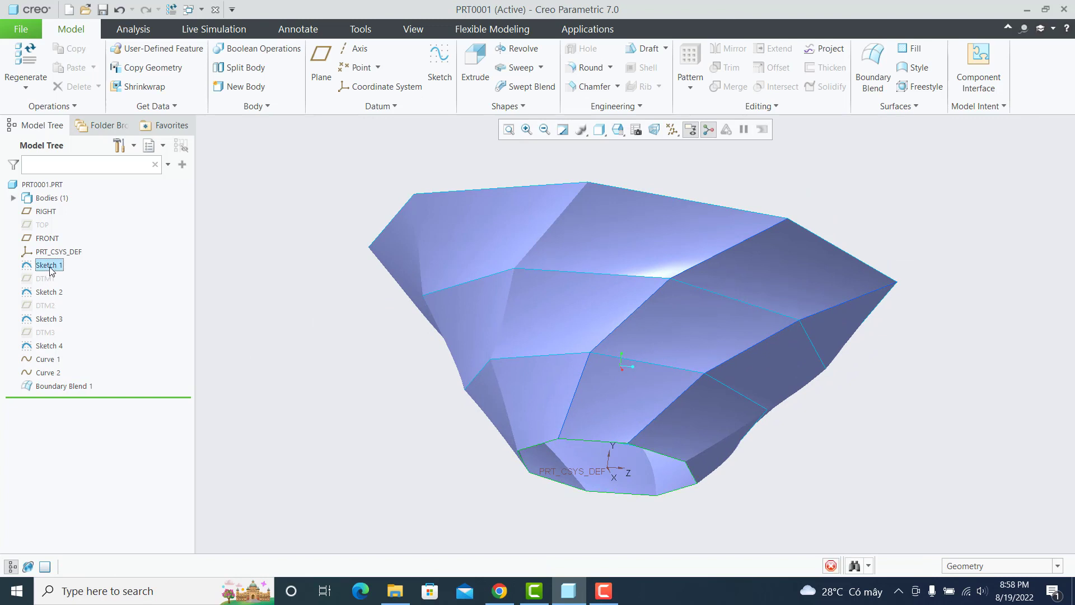
pyautogui.click(904, 54)
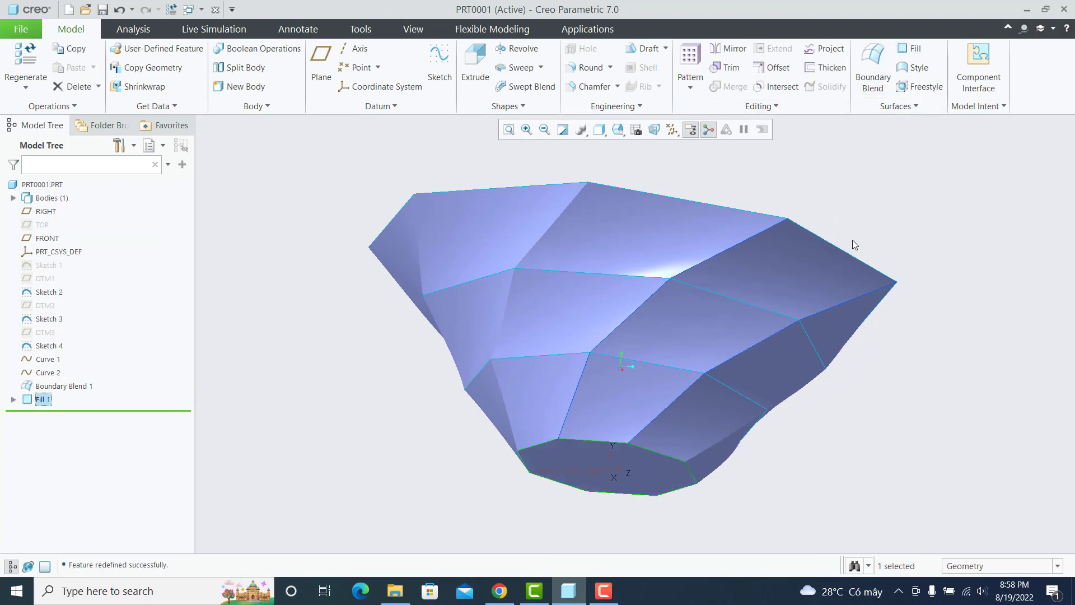
pyautogui.moveTo(703, 306); pyautogui.dragTo(719, 301, button='middle')
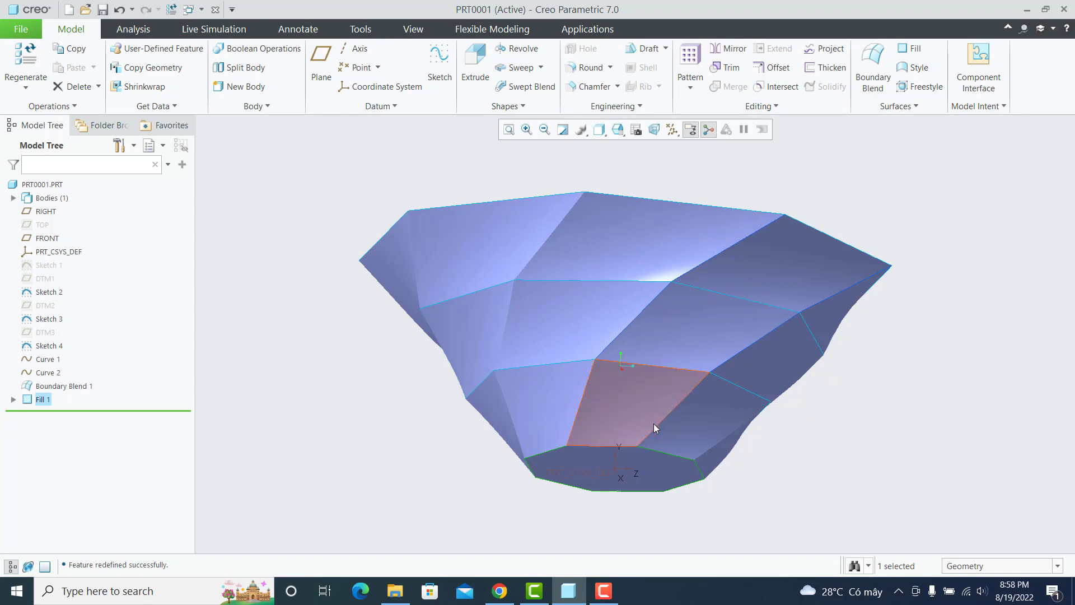
# Step: Merge the boundary blend surface and the bottom fill into Merge 1
pyautogui.click(629, 399)
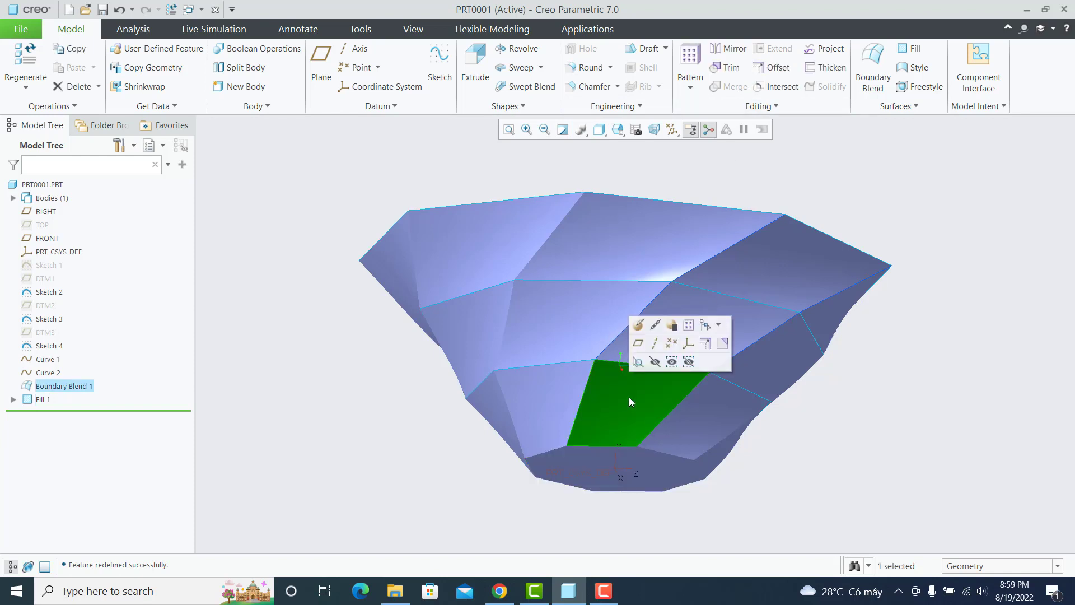
pyautogui.moveTo(630, 397); pyautogui.dragTo(638, 352, button='middle')
pyautogui.keyDown('ctrl'); pyautogui.click(605, 400); pyautogui.keyUp('ctrl')
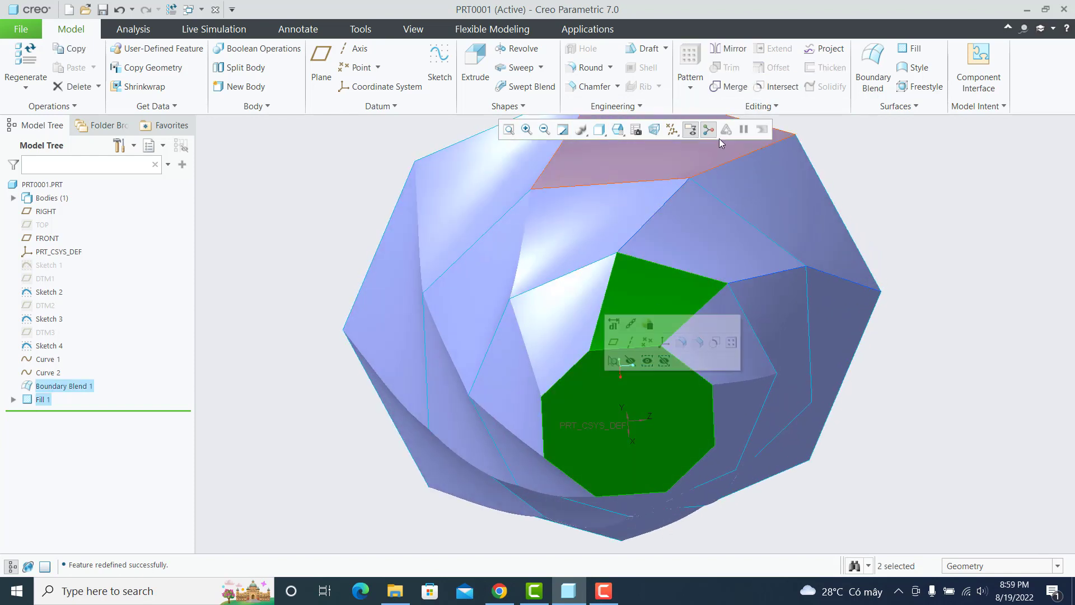
pyautogui.click(731, 88)
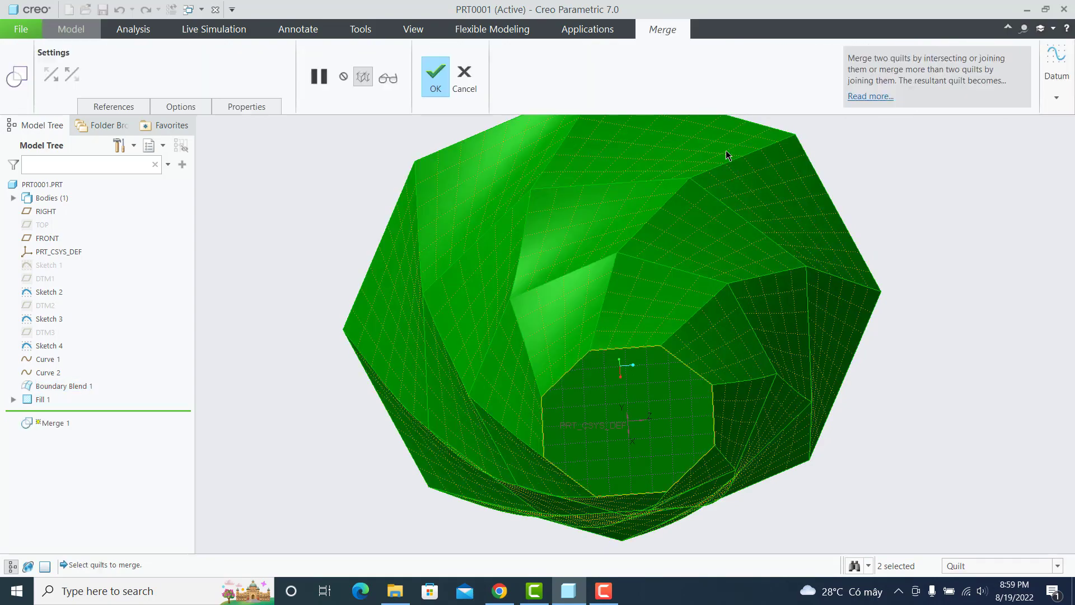
pyautogui.click(432, 77)
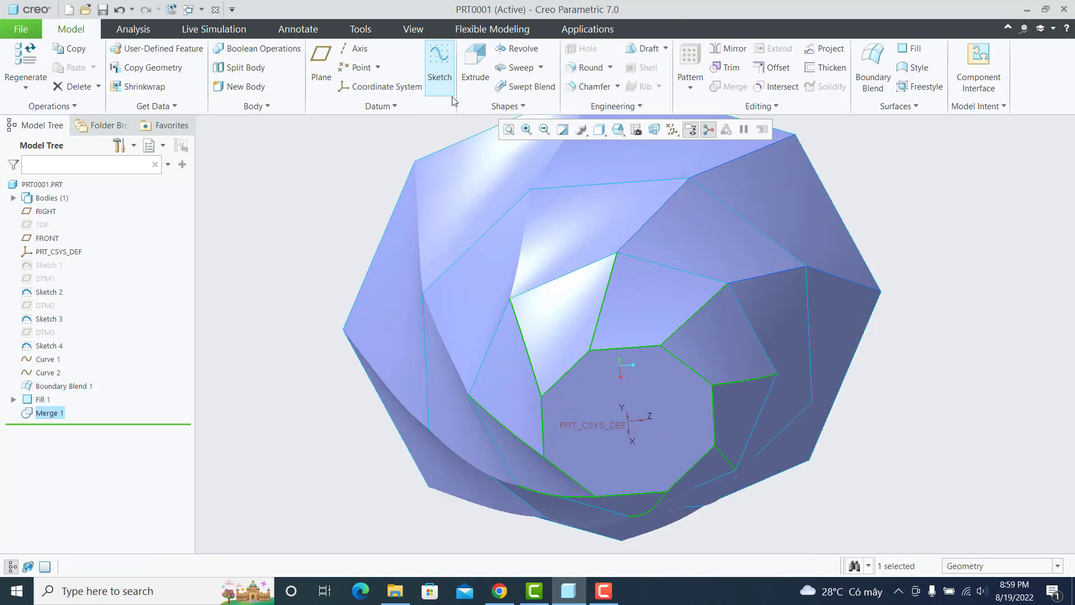
# Step: Thicken Merge 1 into a solid with flipped side and thickness 4 instead of 3.35
pyautogui.click(810, 71)
pyautogui.moveTo(774, 206); pyautogui.dragTo(728, 139, button='middle')
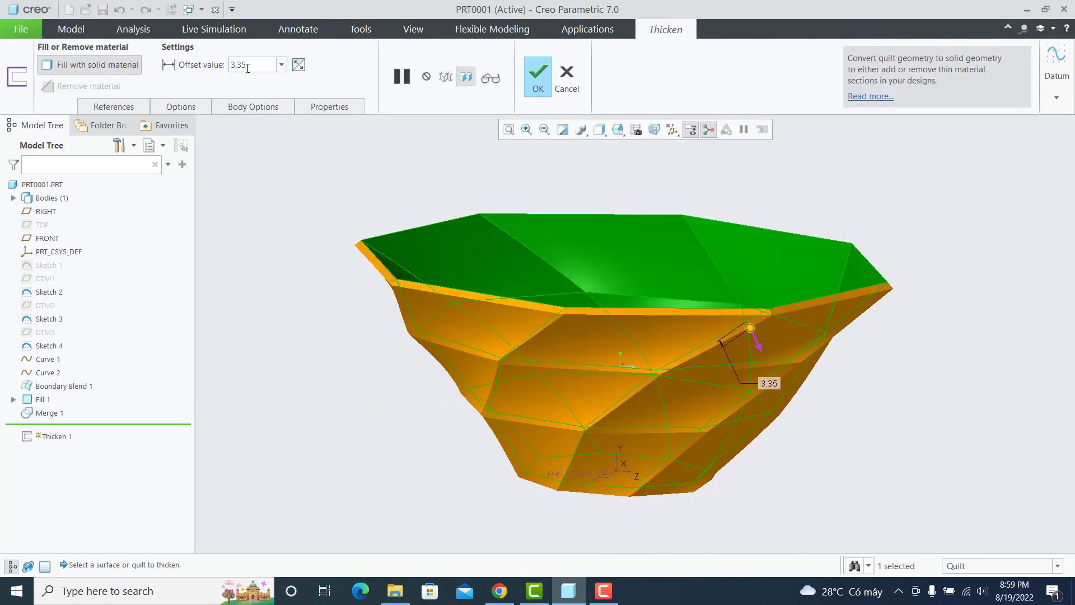
pyautogui.click(300, 65)
pyautogui.moveTo(494, 195); pyautogui.dragTo(372, 189, button='middle')
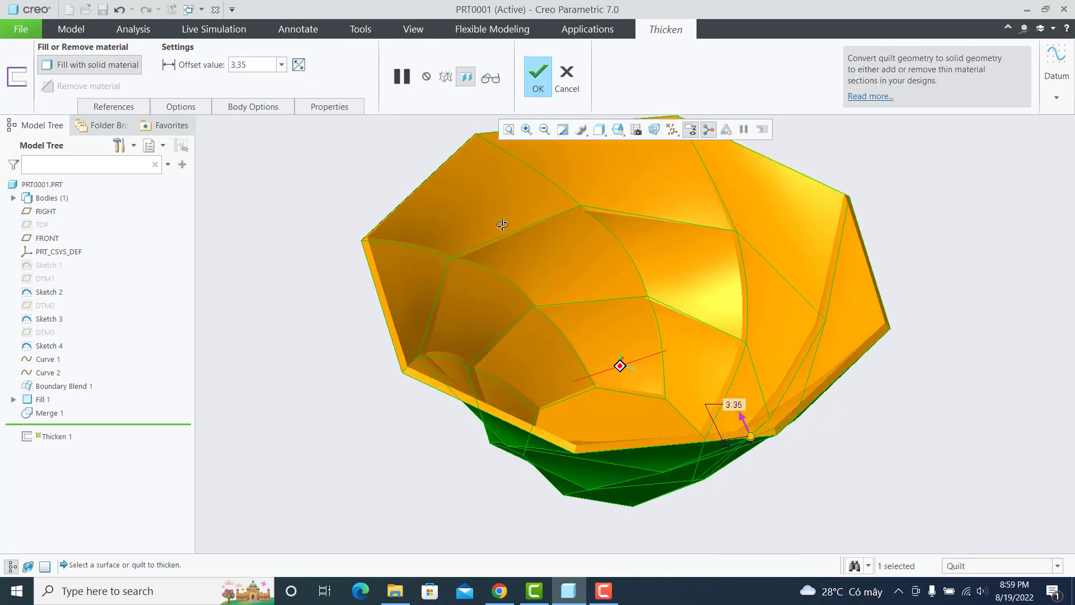
pyautogui.doubleClick(264, 65)
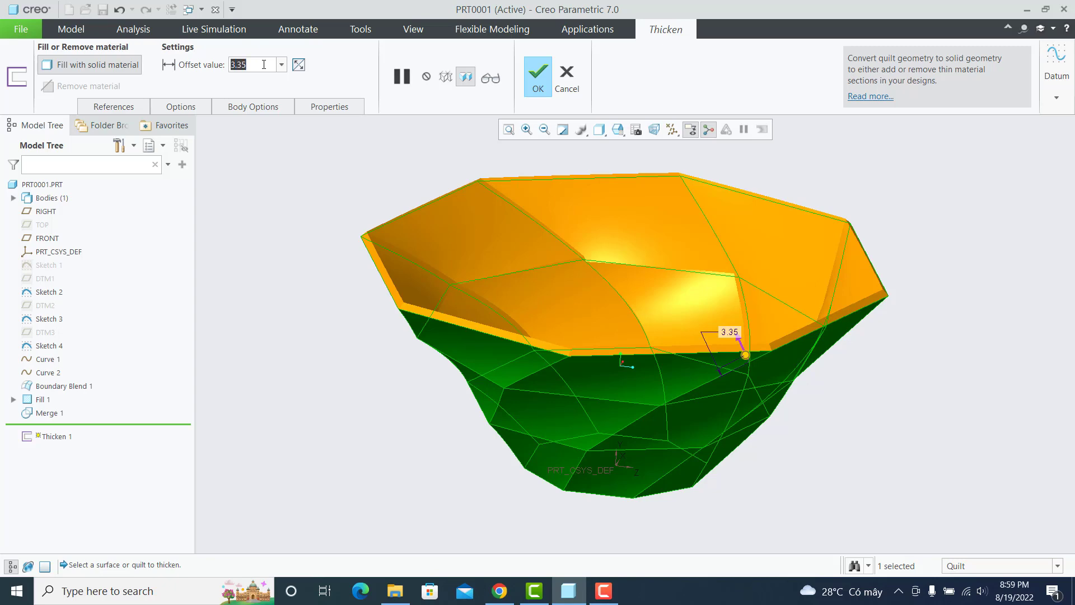
pyautogui.write('4')
pyautogui.press('Return')
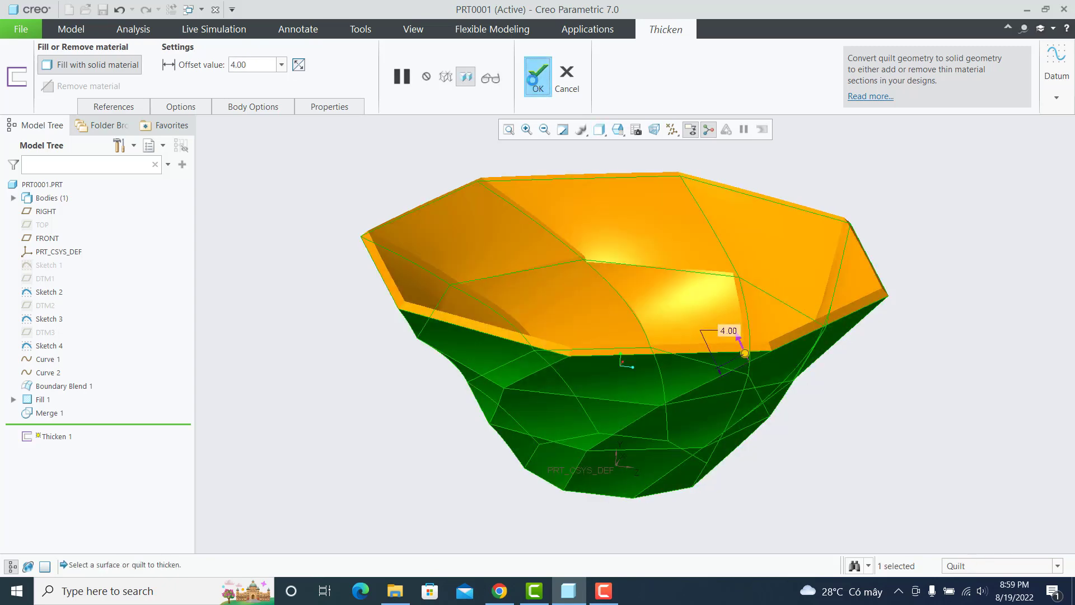
pyautogui.click(536, 77)
pyautogui.moveTo(778, 364)
pyautogui.mouseDown(button='middle')
pyautogui.moveTo(785, 301)
pyautogui.moveTo(864, 298)
pyautogui.moveTo(721, 352)
pyautogui.moveTo(824, 283)
pyautogui.mouseUp(button='middle')
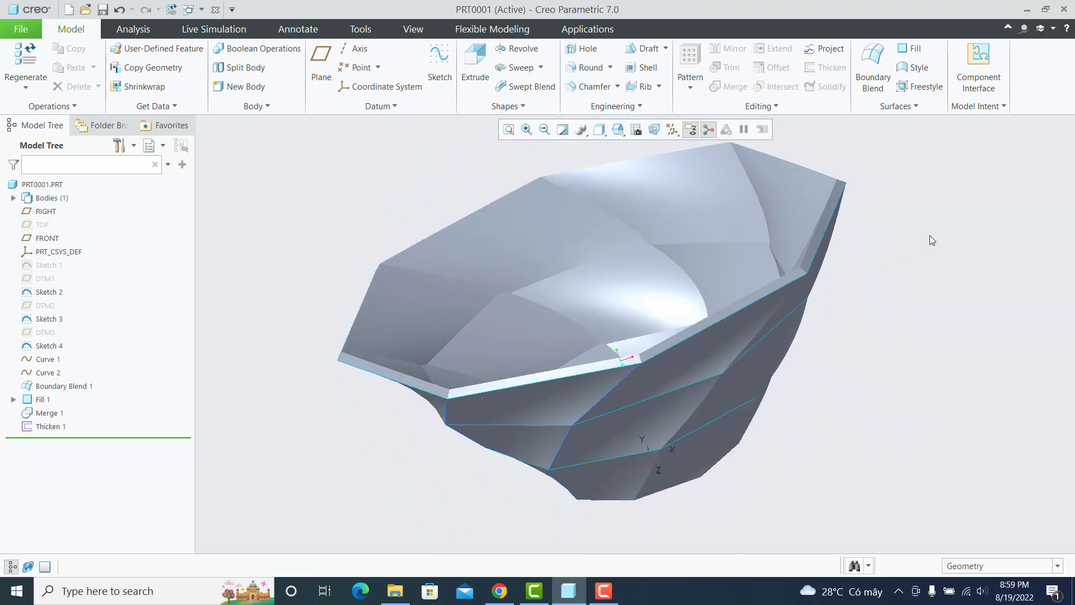